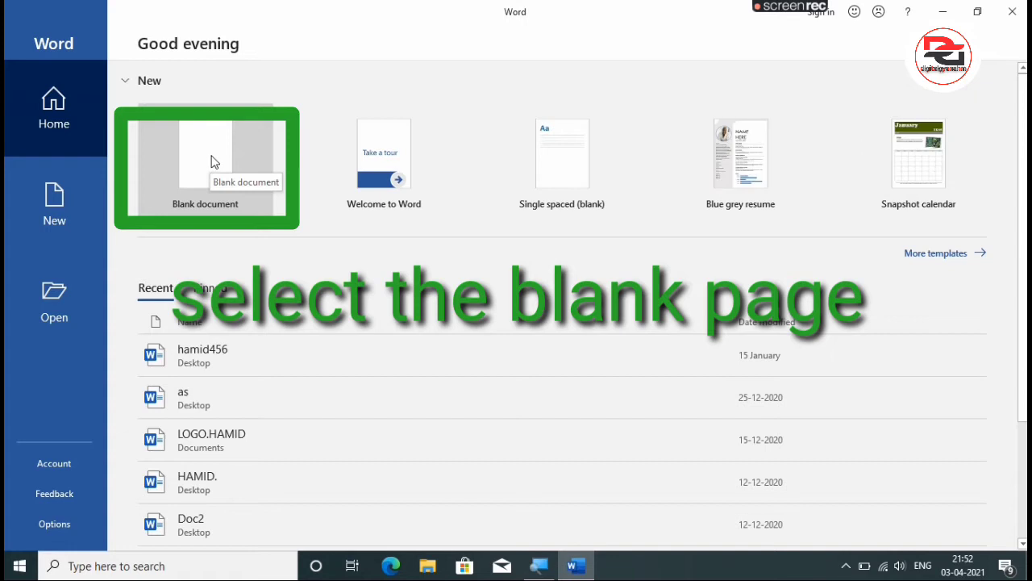
Create a blank document and set its paper width to 9 cm.
left_click(211, 161)
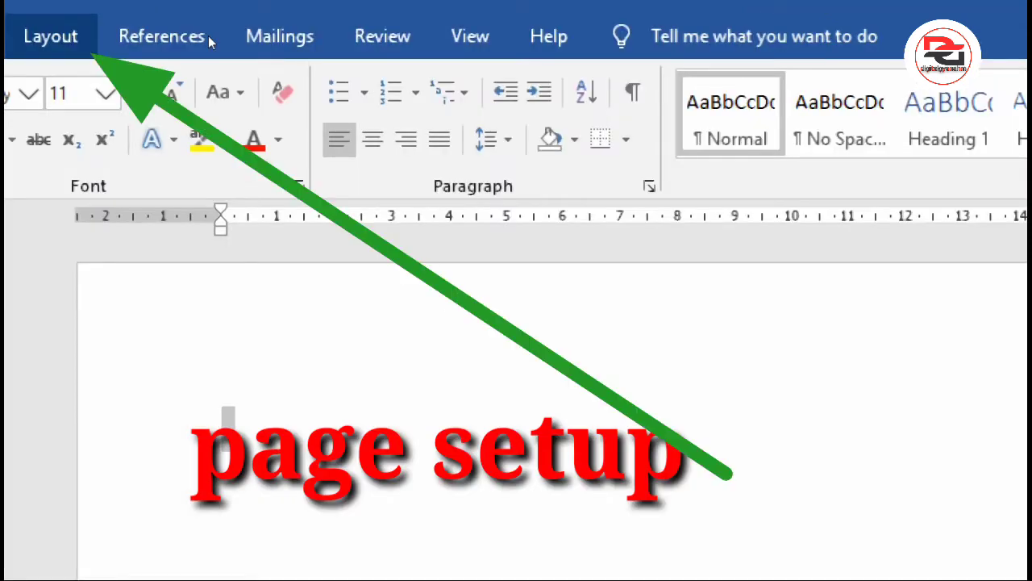
left_click(51, 36)
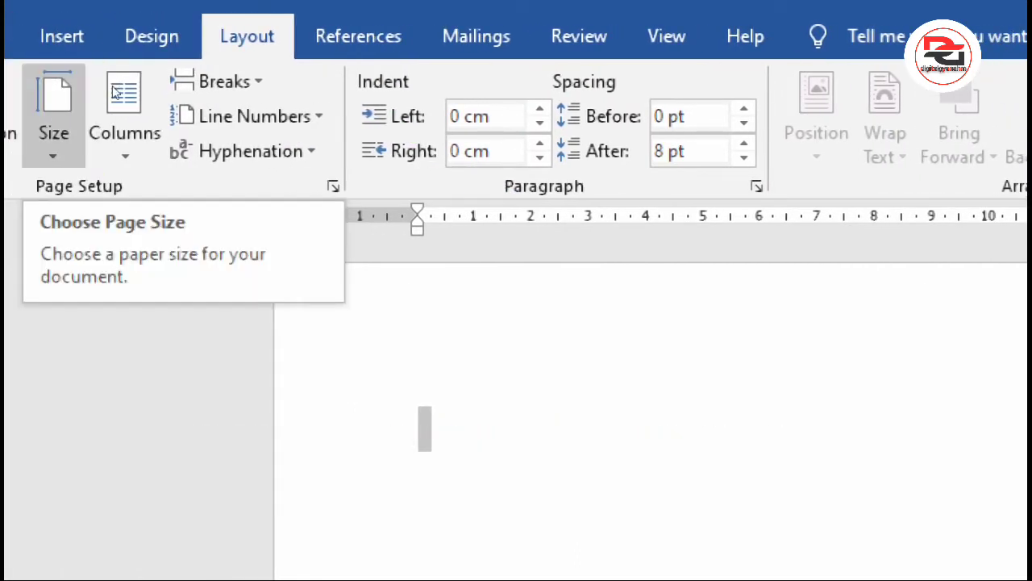
left_click(54, 113)
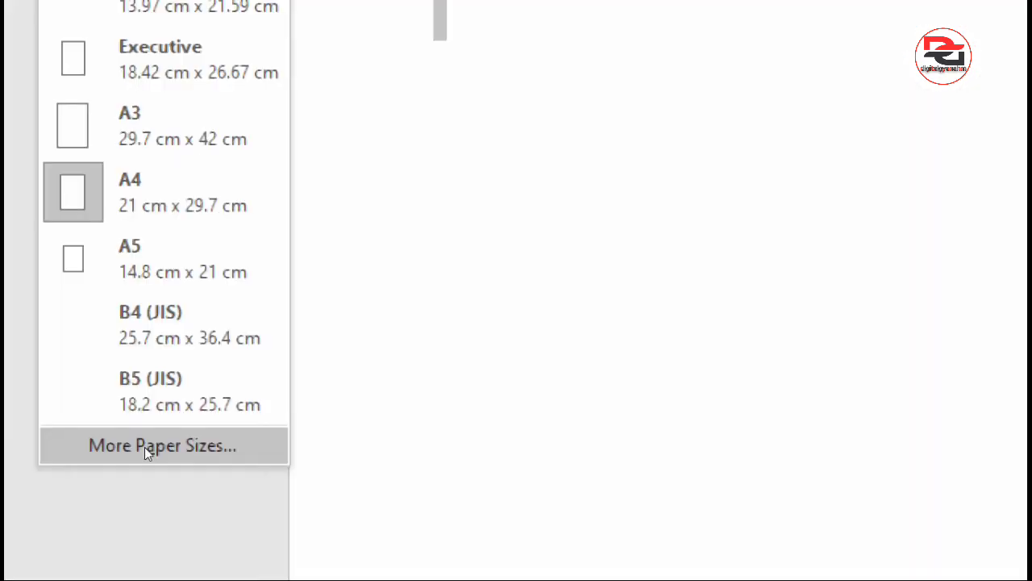
left_click(146, 448)
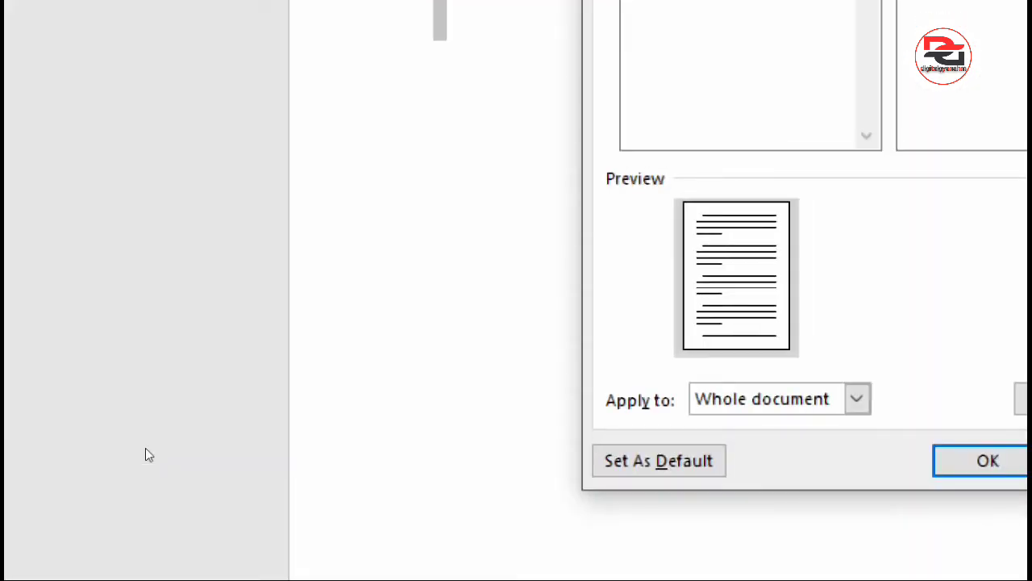
left_click(431, 151)
key("BackSpace")
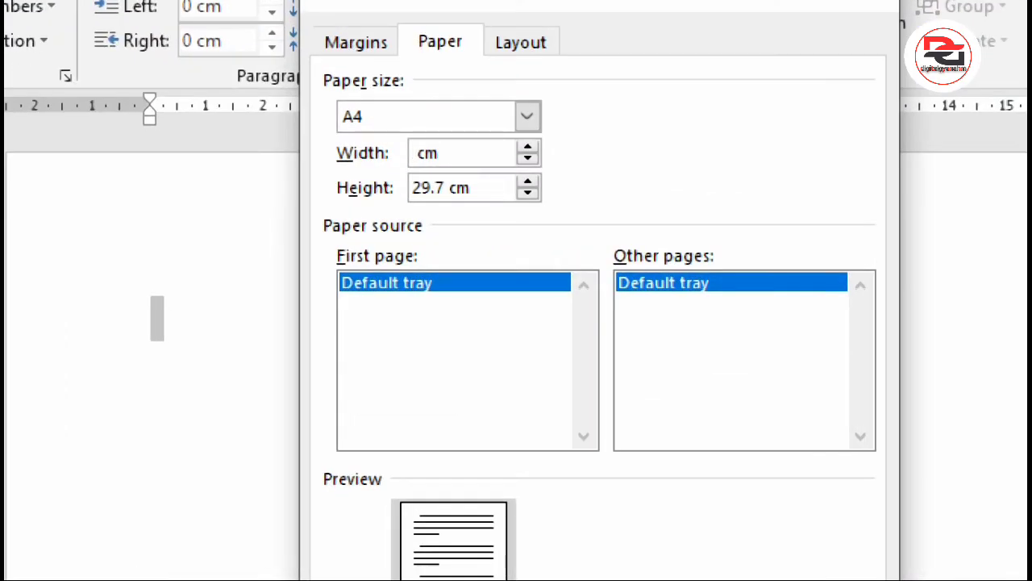
type("9")
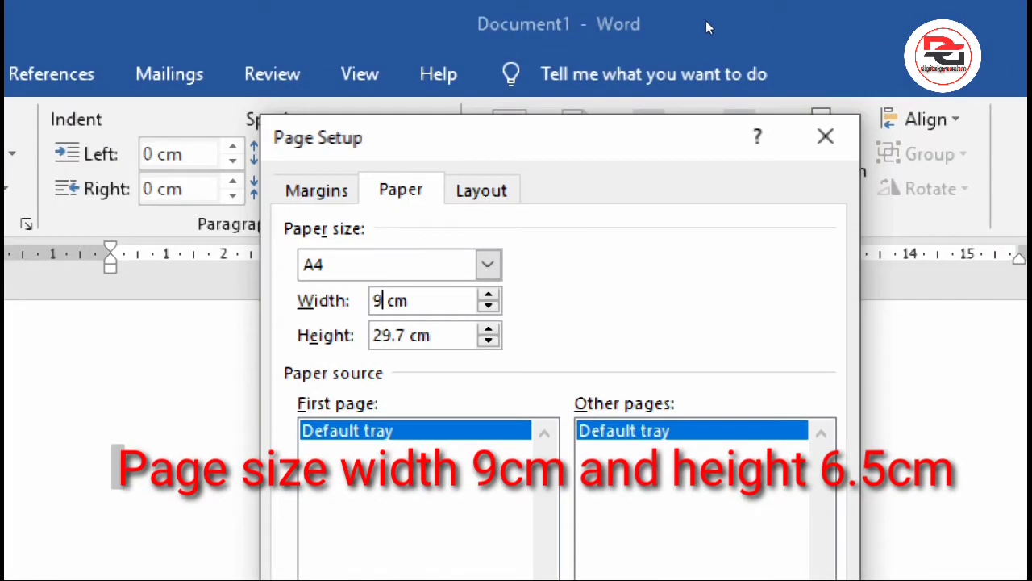
Set the paper height to 6.5 cm and apply the page setup to the whole document.
left_click(407, 336)
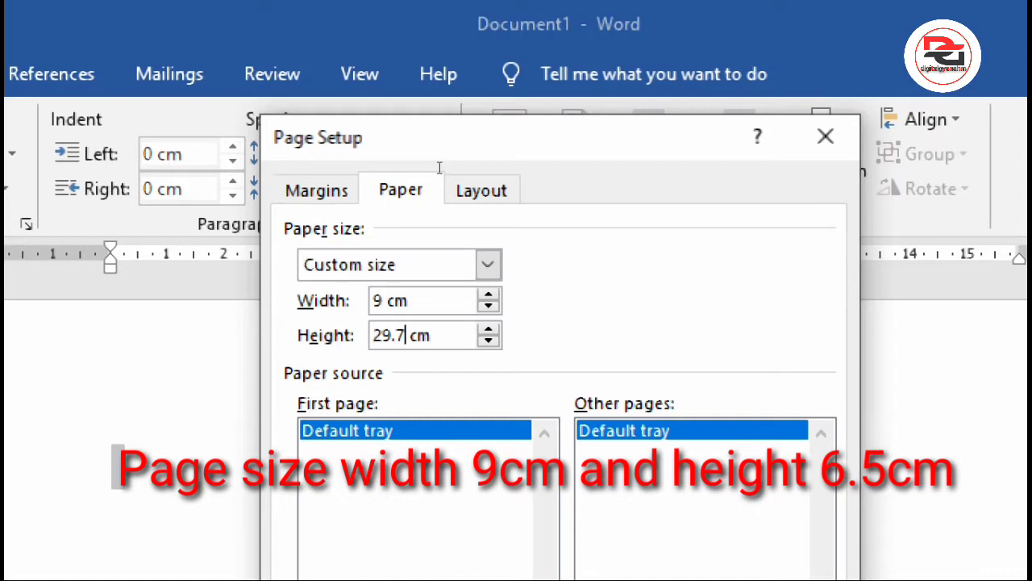
key("BackSpace")
key("BackSpace")
key("BackSpace")
key("BackSpace")
type("6.")
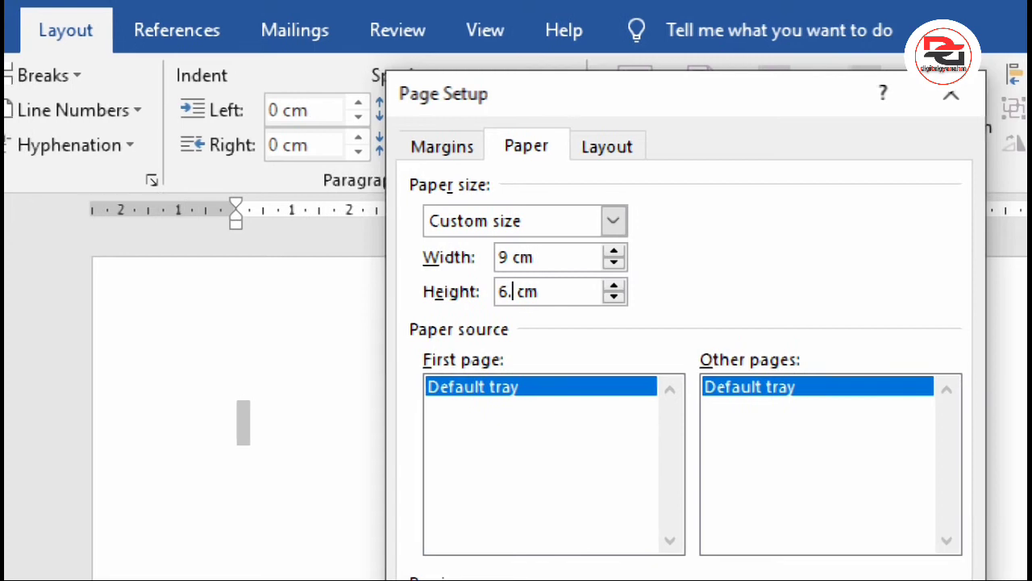
type("5")
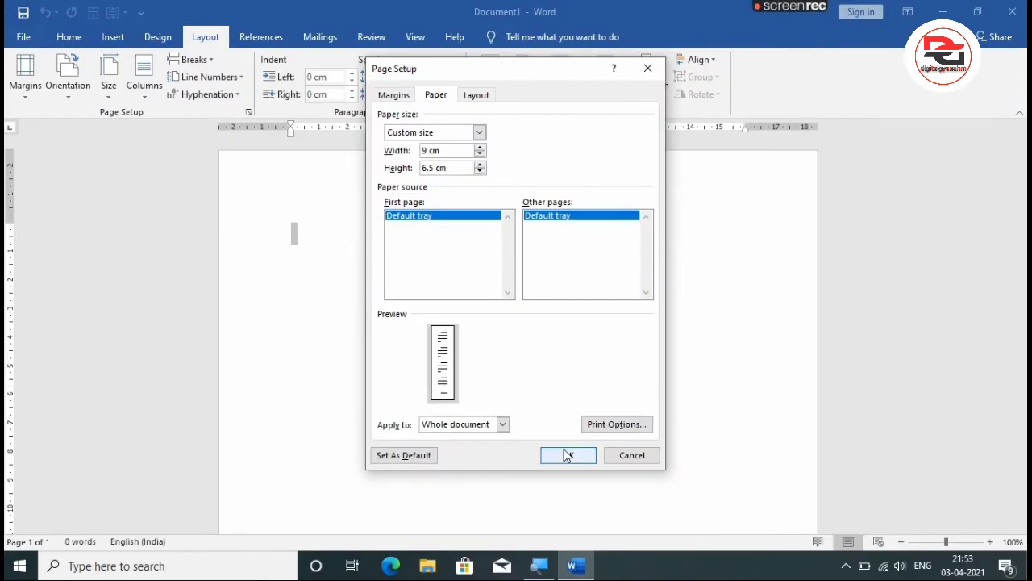
left_click(567, 455)
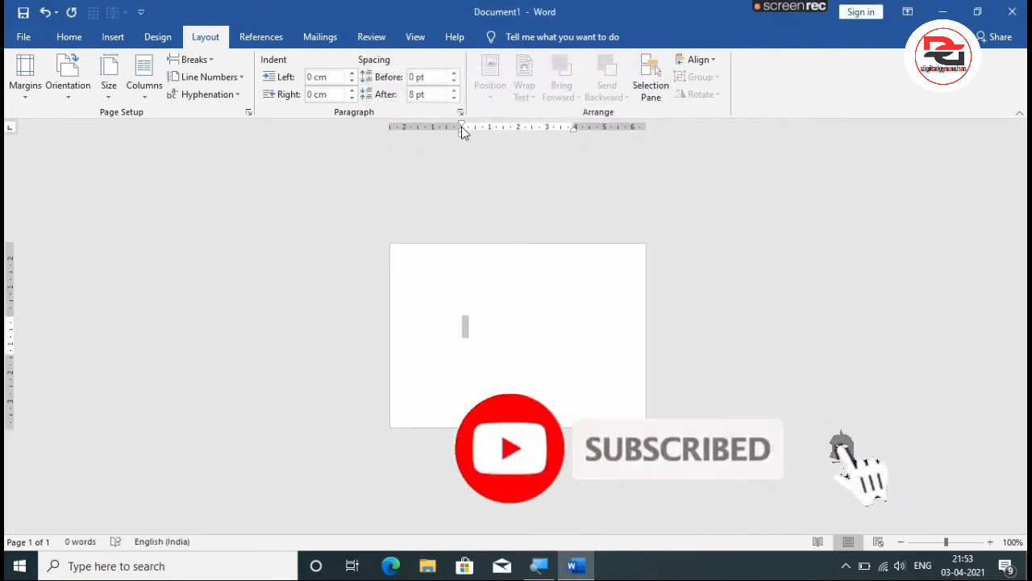
Move the left, right, top and bottom margins out to the edges of the page.
left_click_drag(462, 127, 389, 126)
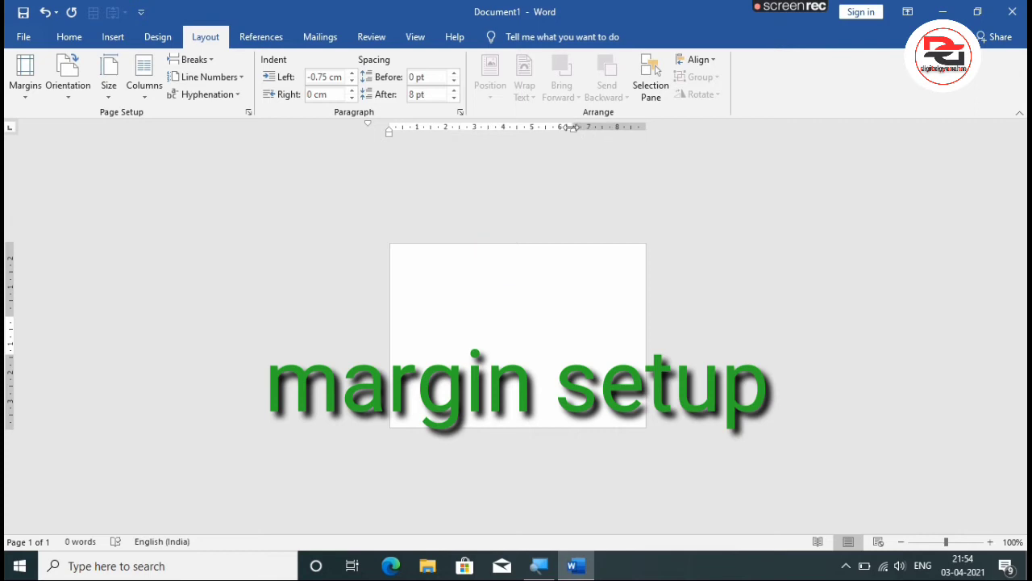
left_click_drag(571, 127, 652, 143)
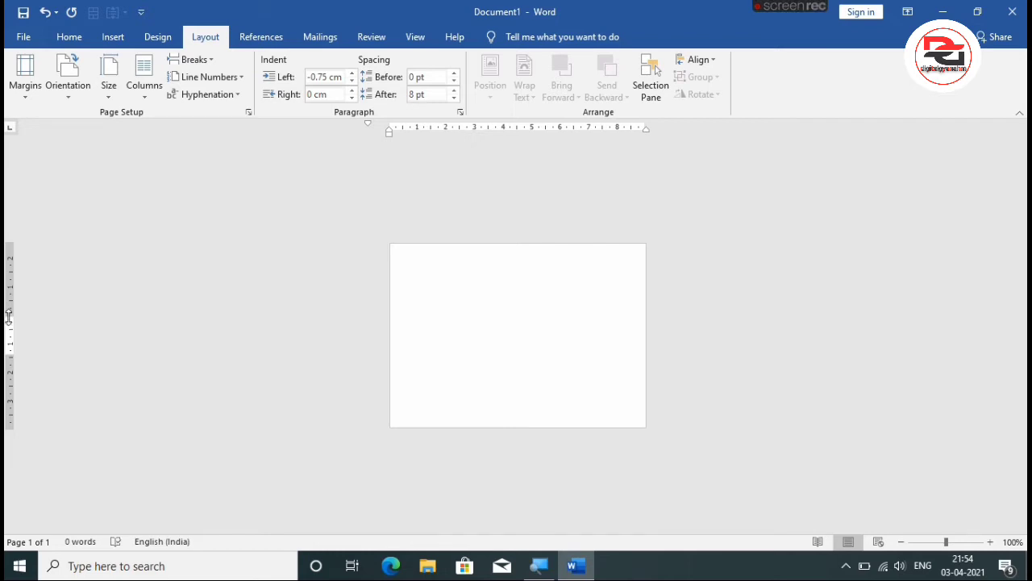
left_click_drag(9, 318, 8, 244)
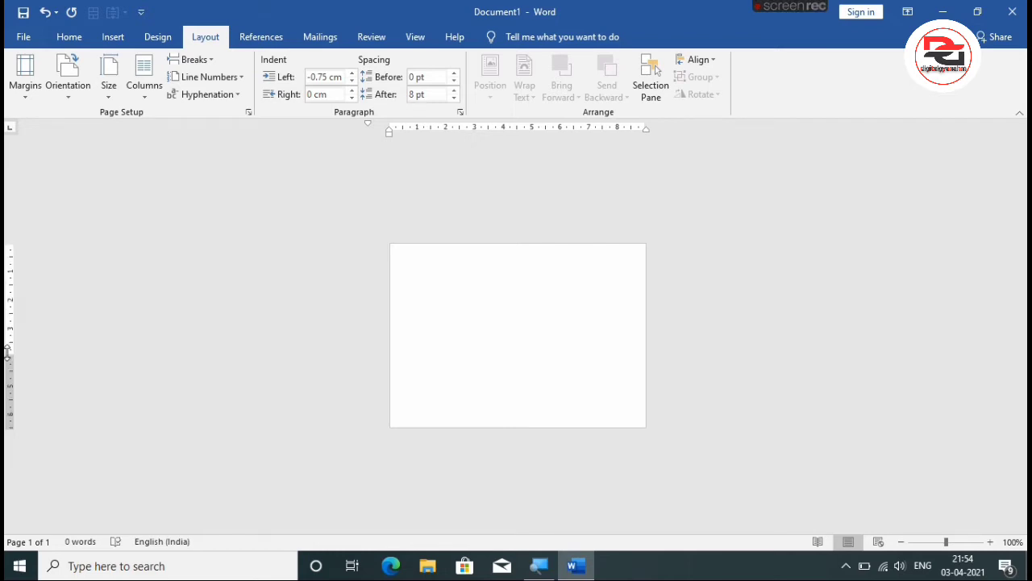
left_click_drag(7, 351, 8, 427)
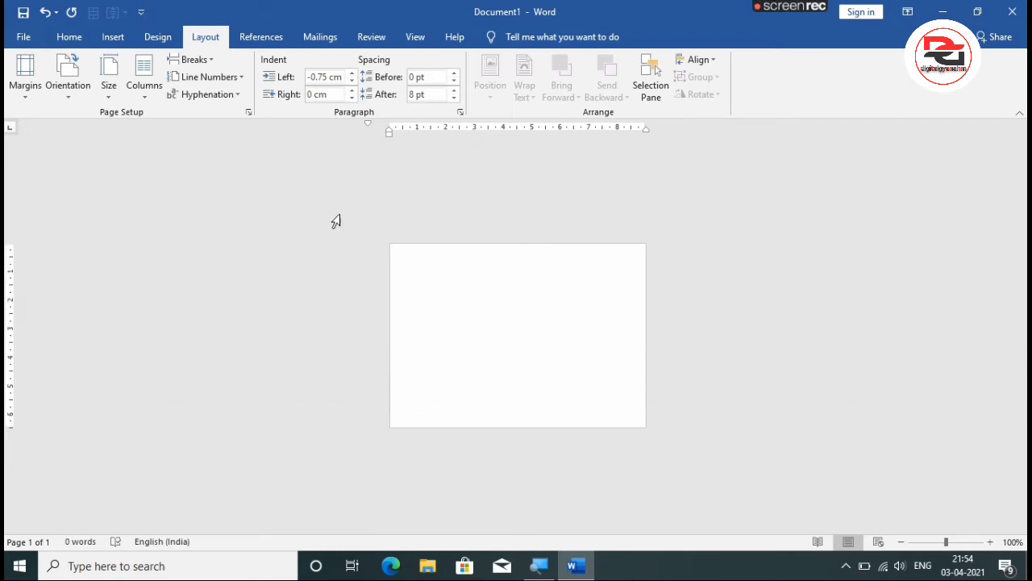
Draw a rectangle as a horizontal band across the full page width, just below the page's upper edge.
left_click(79, 39)
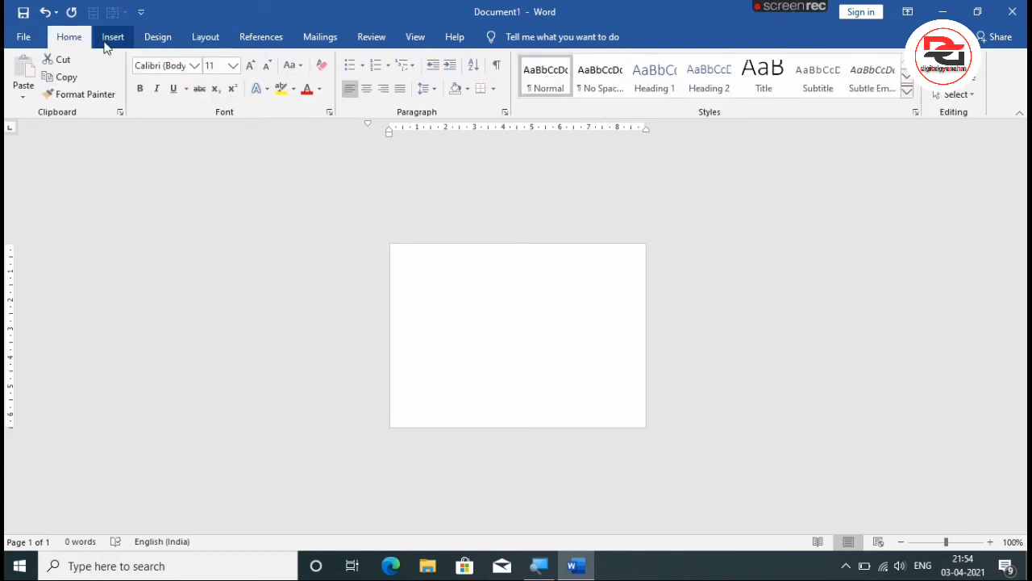
left_click(111, 38)
left_click(160, 94)
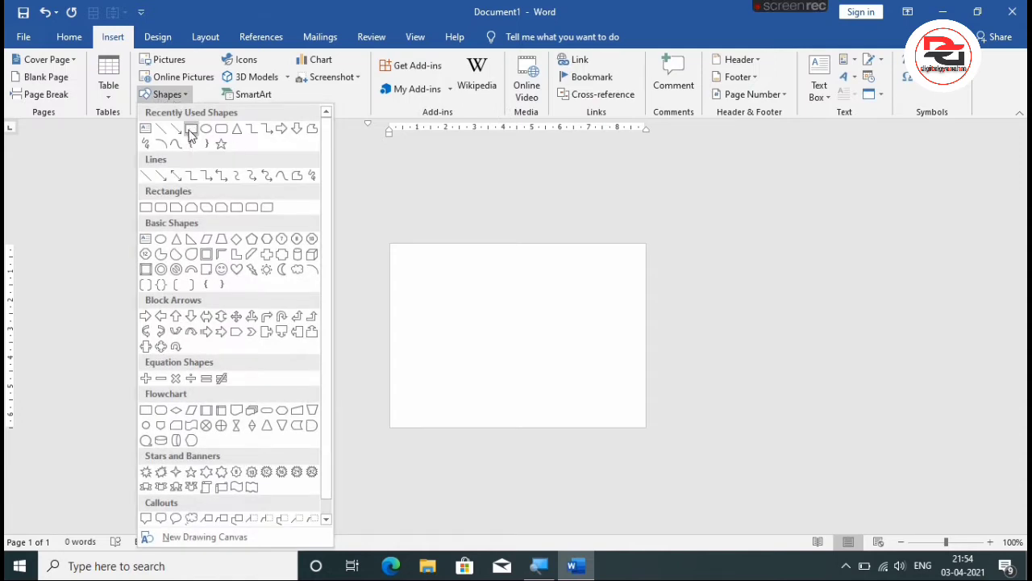
left_click(191, 130)
mouse_move(390, 254)
left_mouse_down()
mouse_move(596, 290)
mouse_move(646, 287)
left_mouse_up()
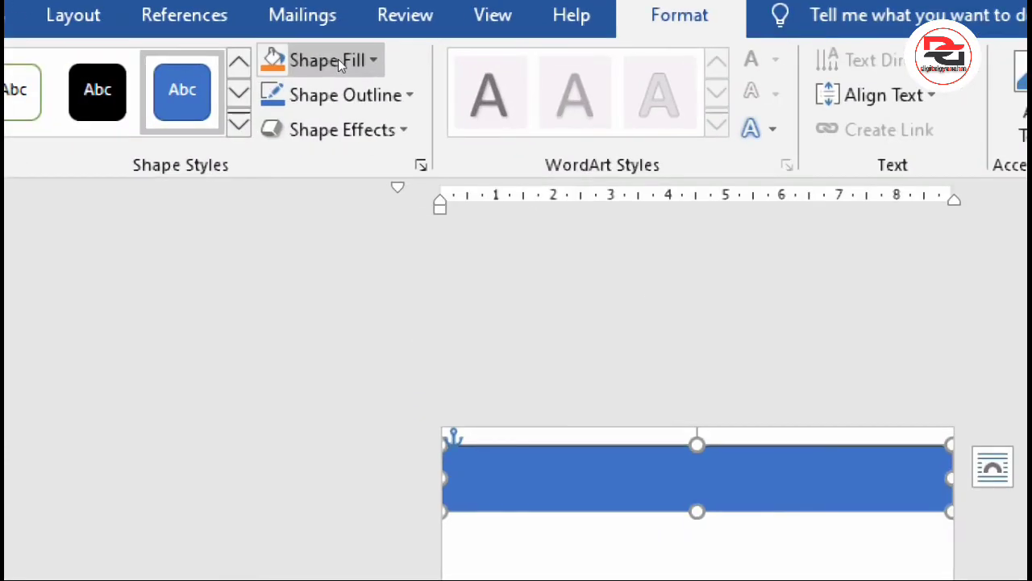
Fill the band with the standard light blue and remove its outline.
left_click(338, 58)
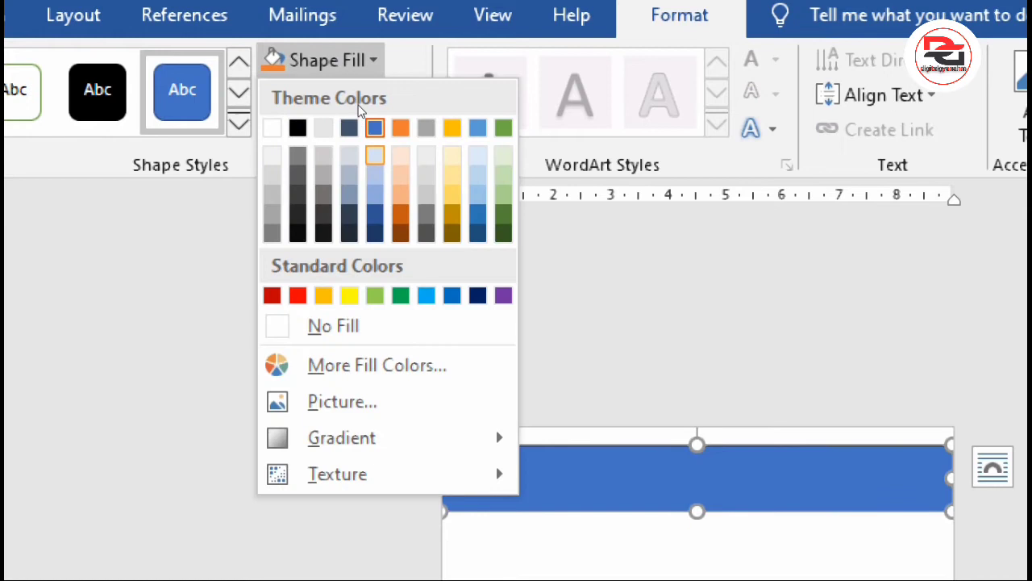
left_click(426, 295)
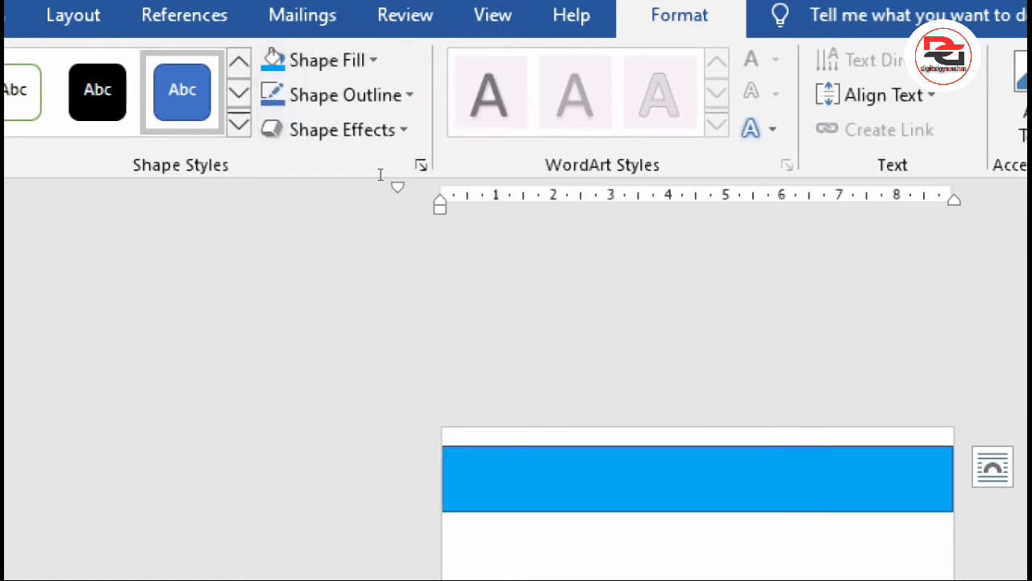
left_click(373, 81)
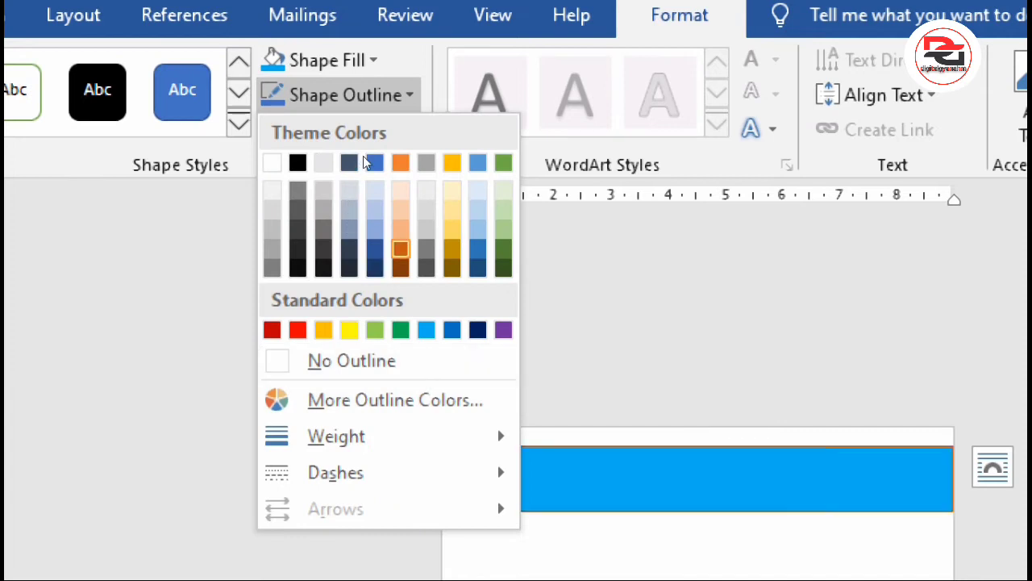
left_click(342, 215)
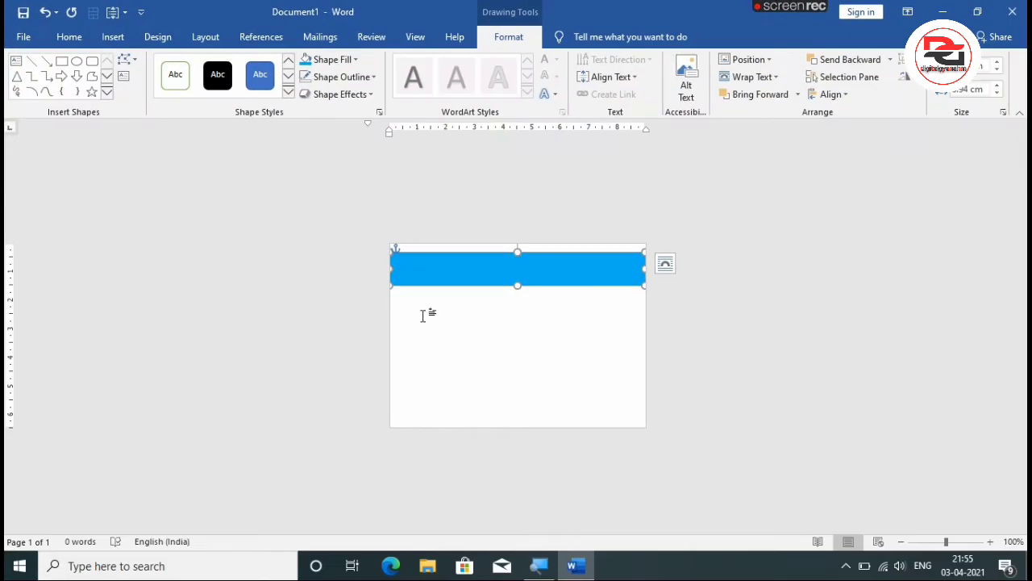
left_click(505, 567)
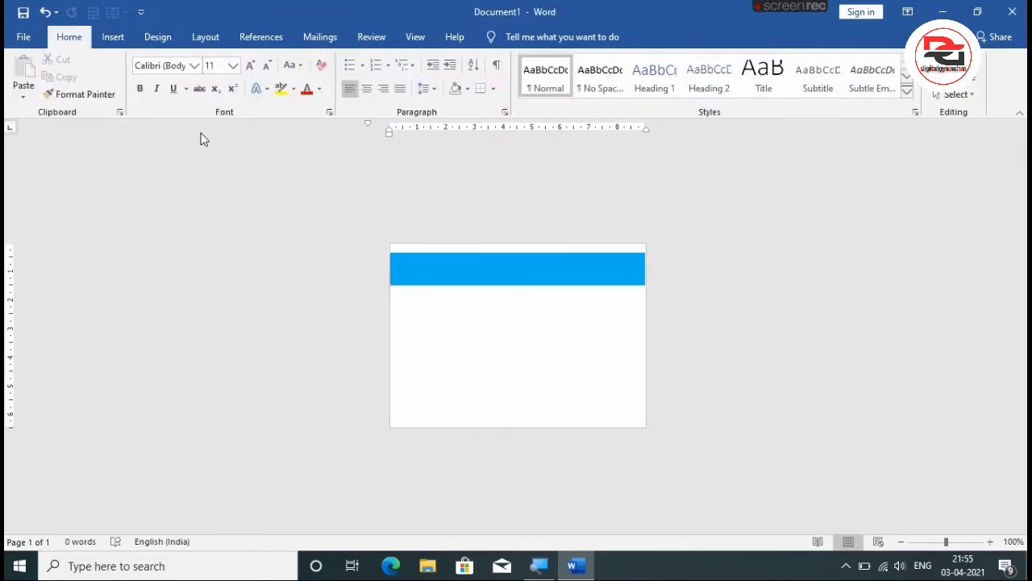
Draw a small freeform triangle at the band's right end, pointing inward and spanning the band's height.
left_click(112, 37)
left_click(166, 94)
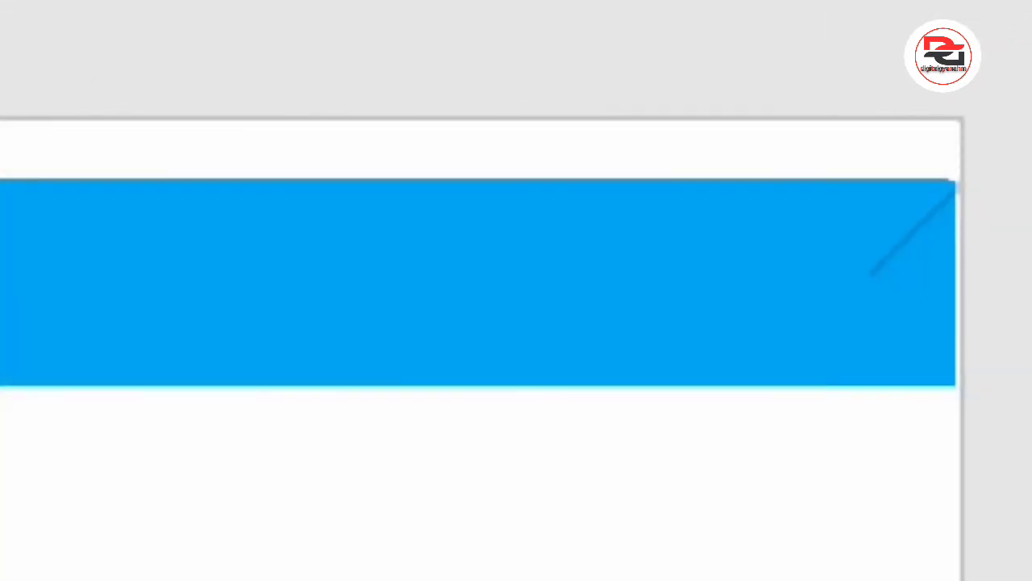
left_click(887, 283)
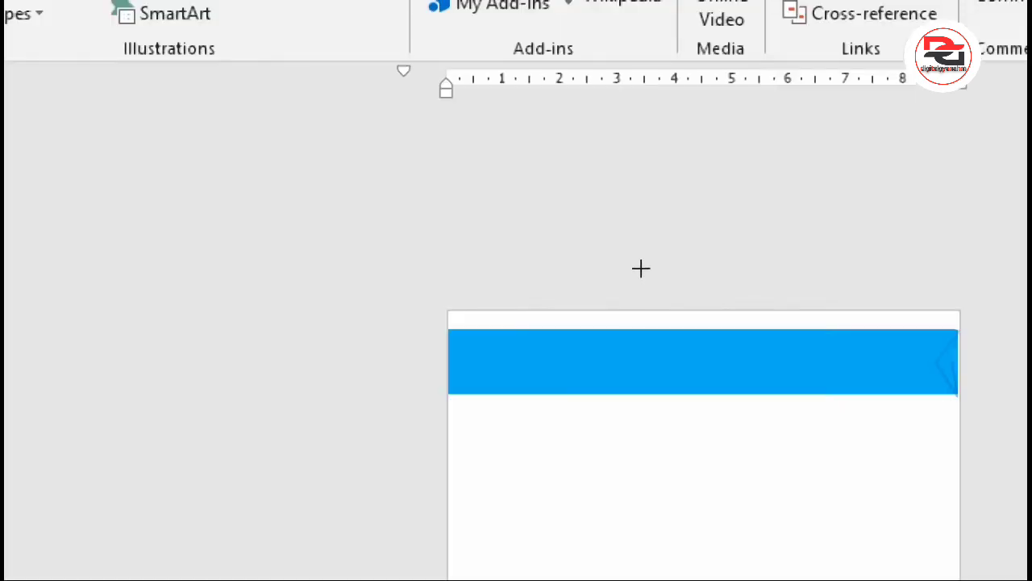
left_click(645, 255)
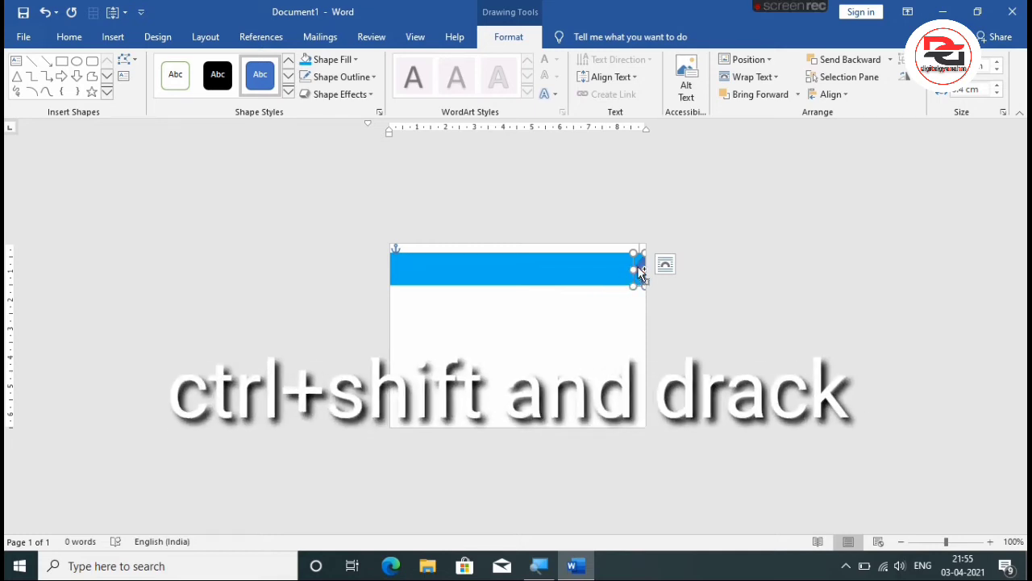
Duplicate the triangle, turn the copy upside down to point the opposite way, and place it at the band's left end.
left_click_drag(640, 272, 468, 316)
left_click_drag(470, 263, 470, 312)
left_click_drag(470, 276, 469, 361)
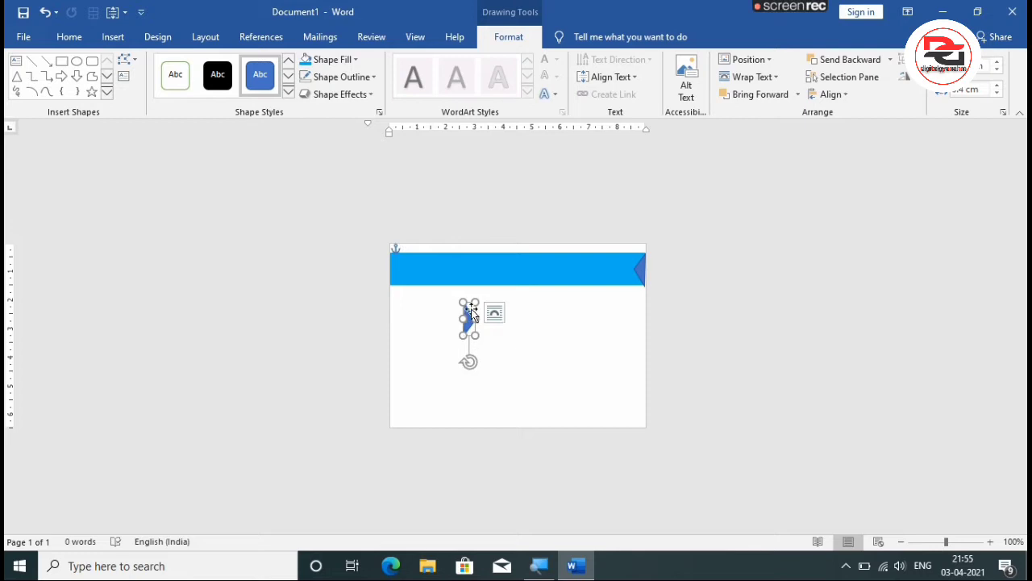
left_click_drag(468, 318, 397, 262)
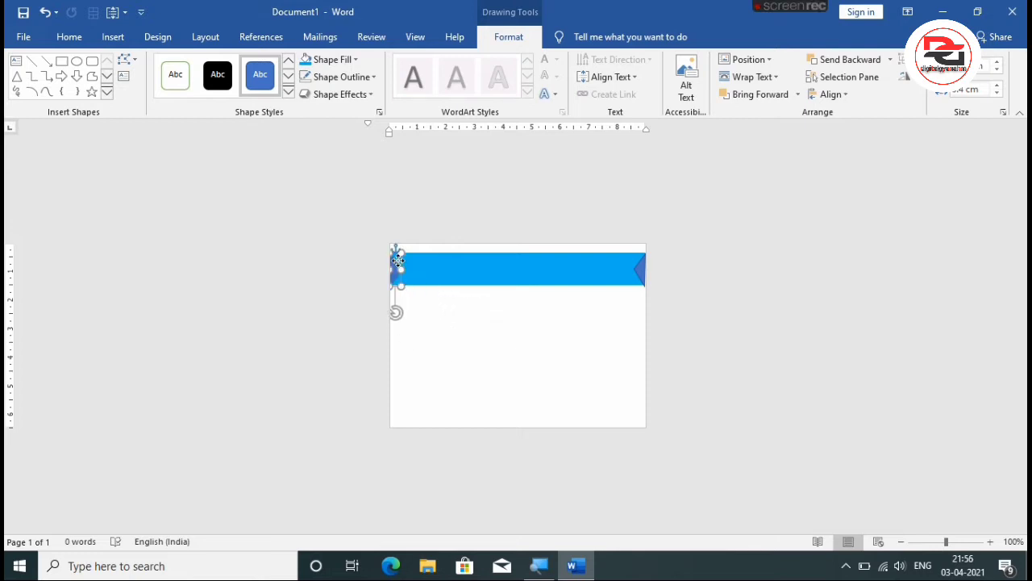
left_click(428, 321)
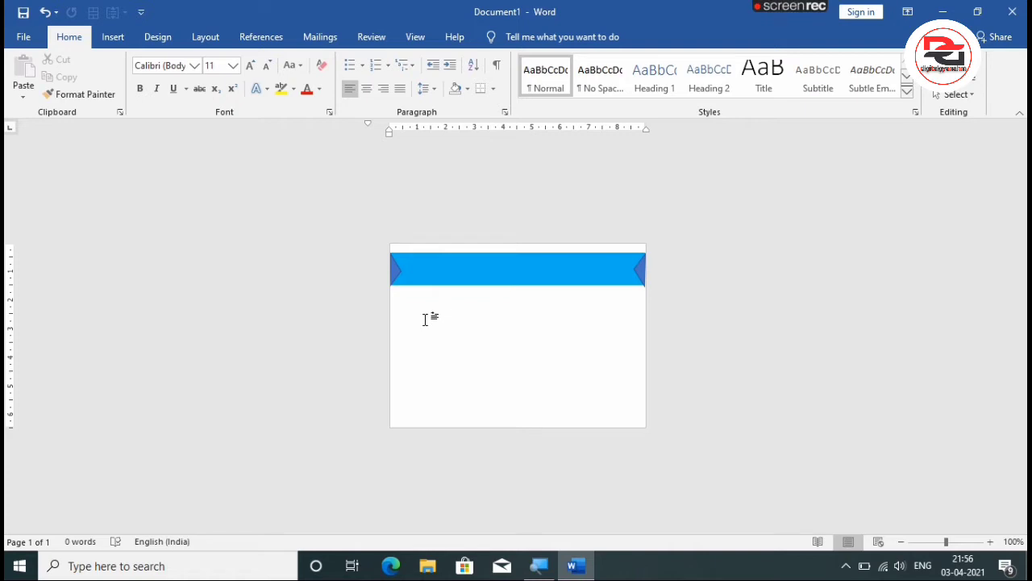
Fill both triangles at the ends of the band with dark orange.
left_click(639, 272)
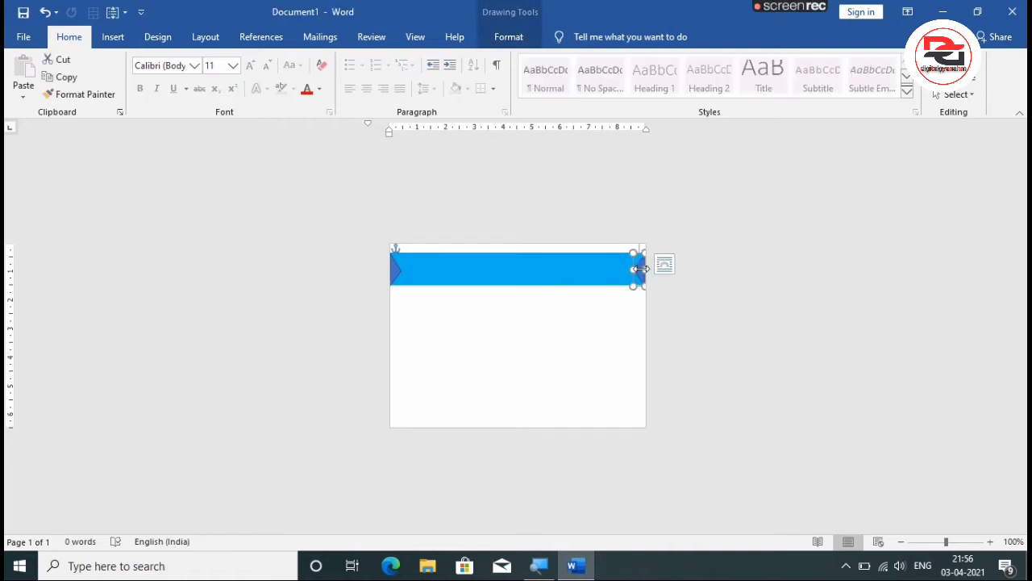
left_click(511, 35)
left_click(331, 60)
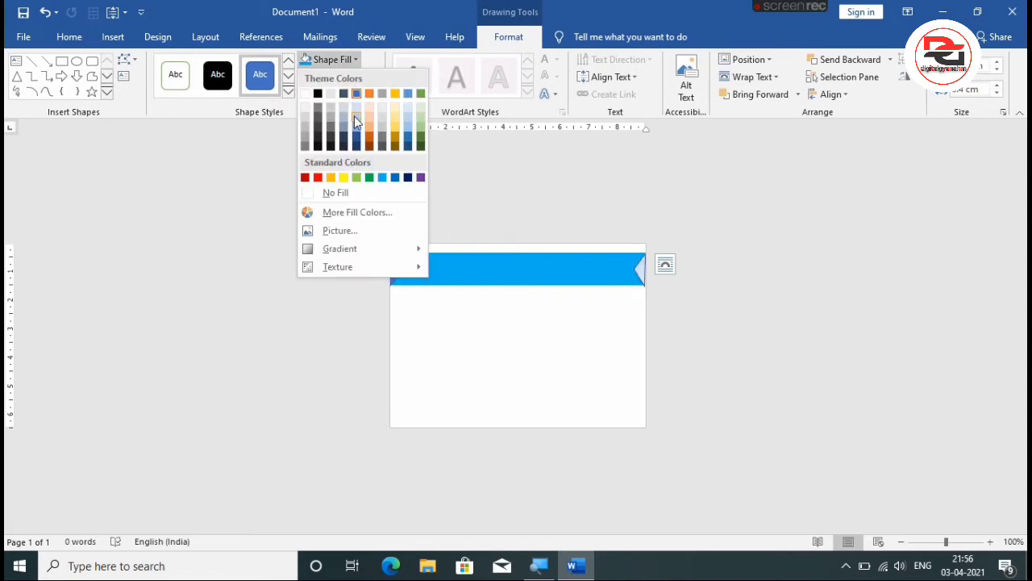
left_click(370, 135)
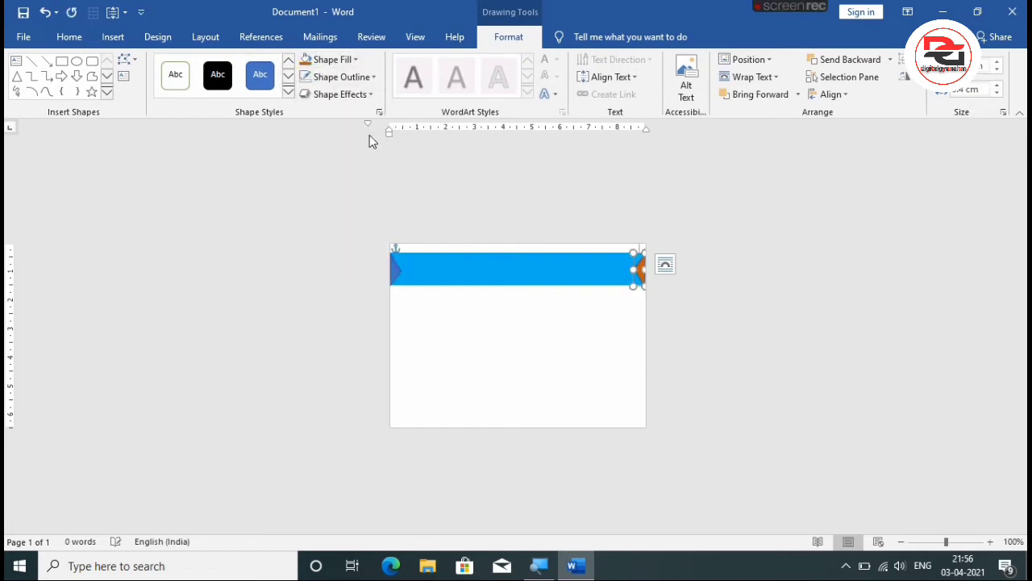
left_click(397, 275)
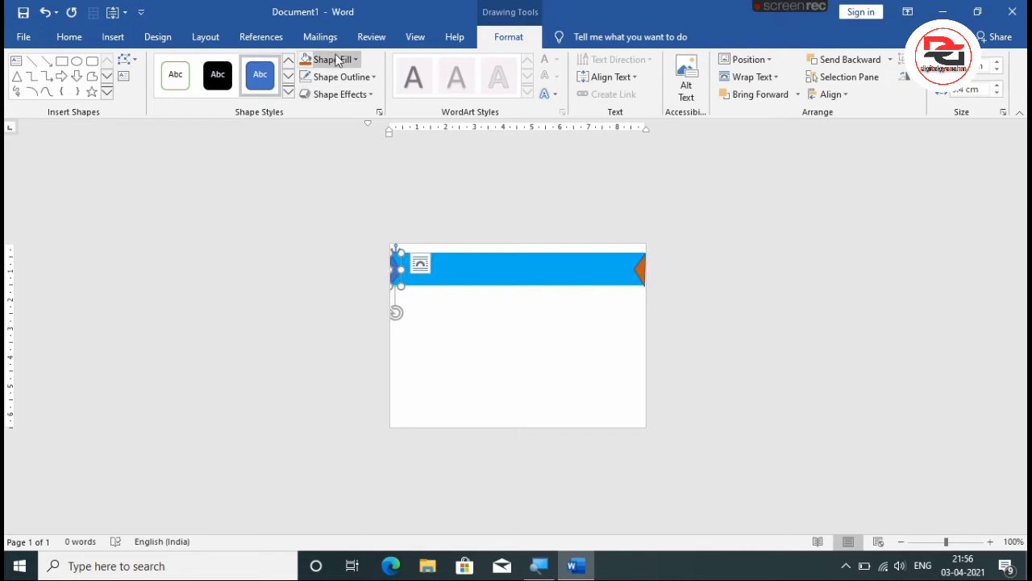
left_click(310, 61)
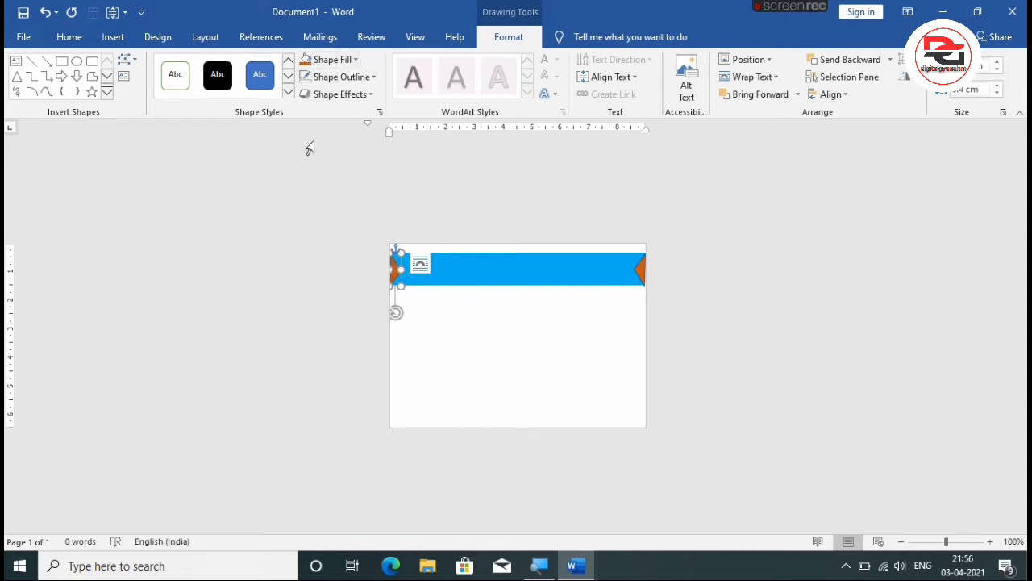
Remove the outline from the left and right triangles.
left_click(337, 77)
left_click(333, 210)
left_click(641, 273)
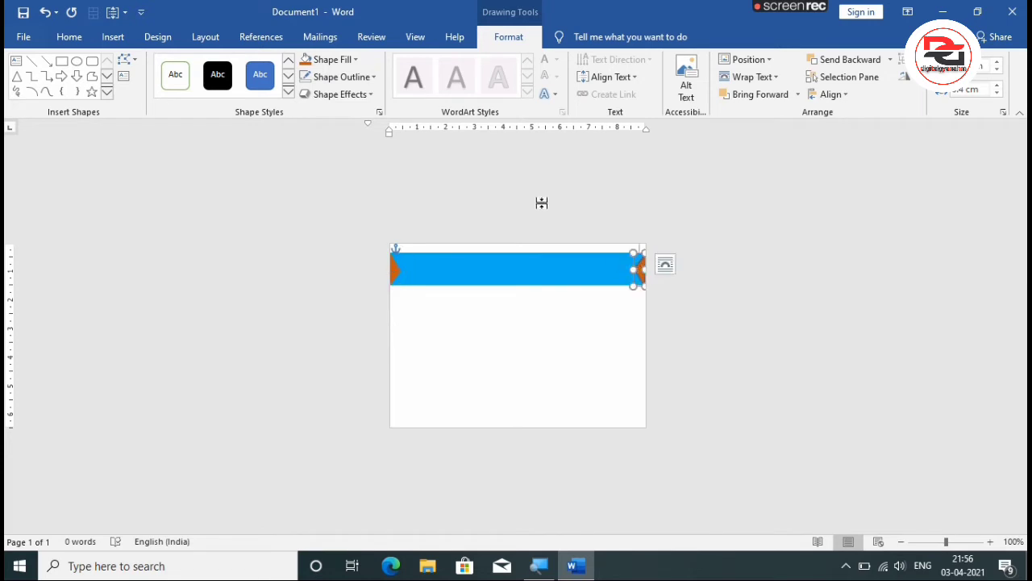
left_click(362, 78)
left_click(331, 211)
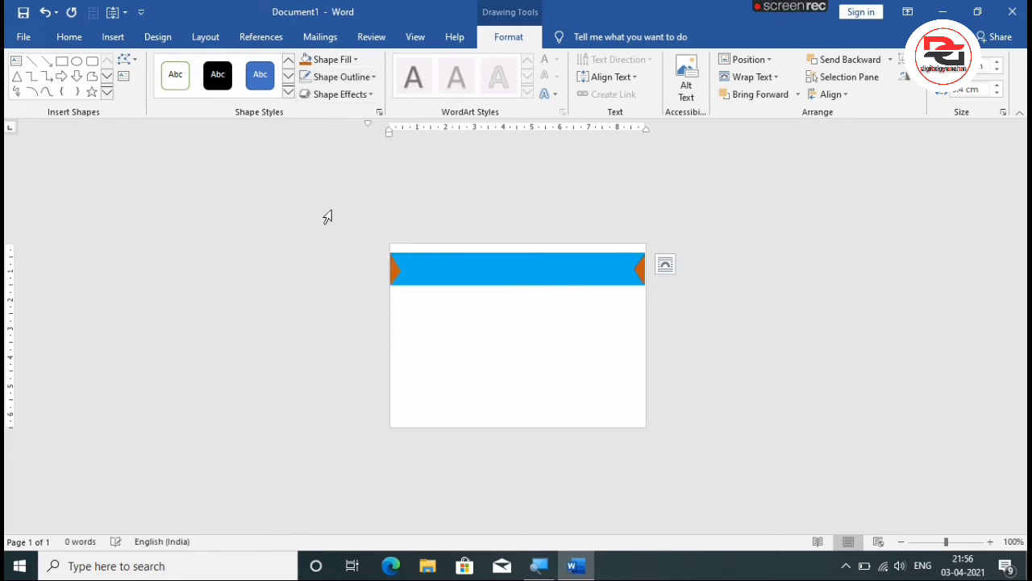
Draw a slanted freeform stripe spanning the band's height beside the right orange triangle, and place a copy near the left triangle.
left_click(425, 332)
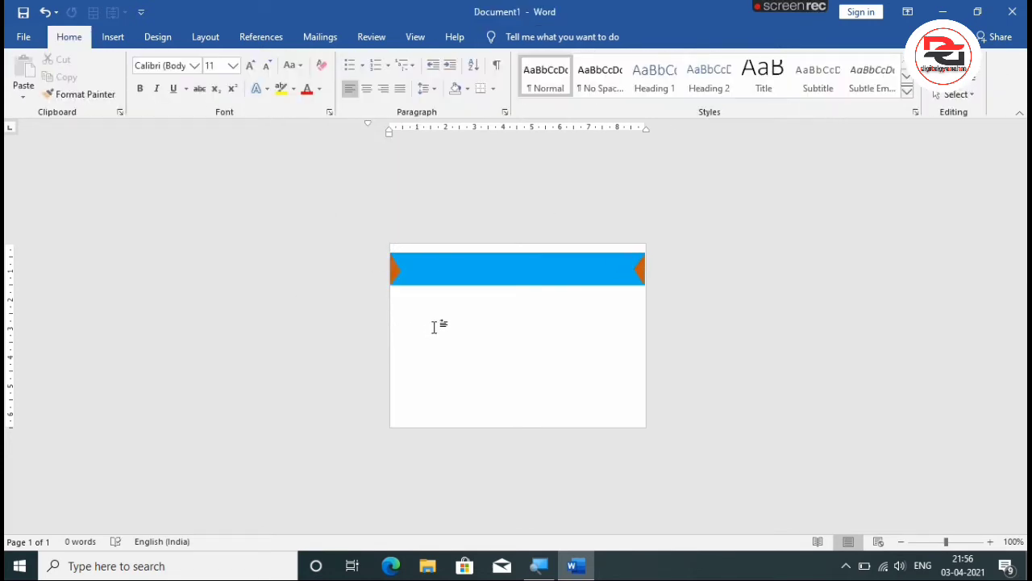
left_click(105, 39)
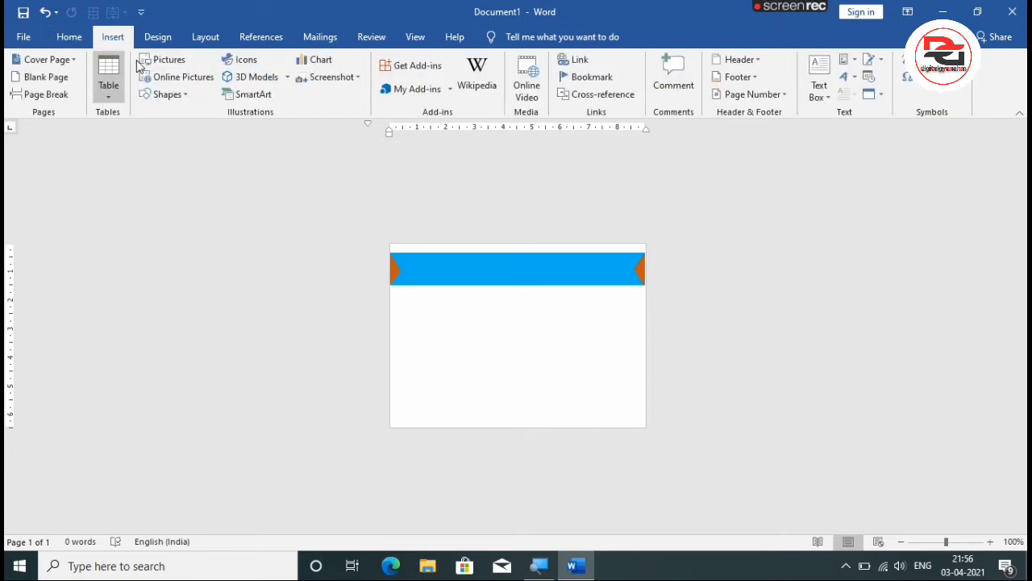
left_click(171, 95)
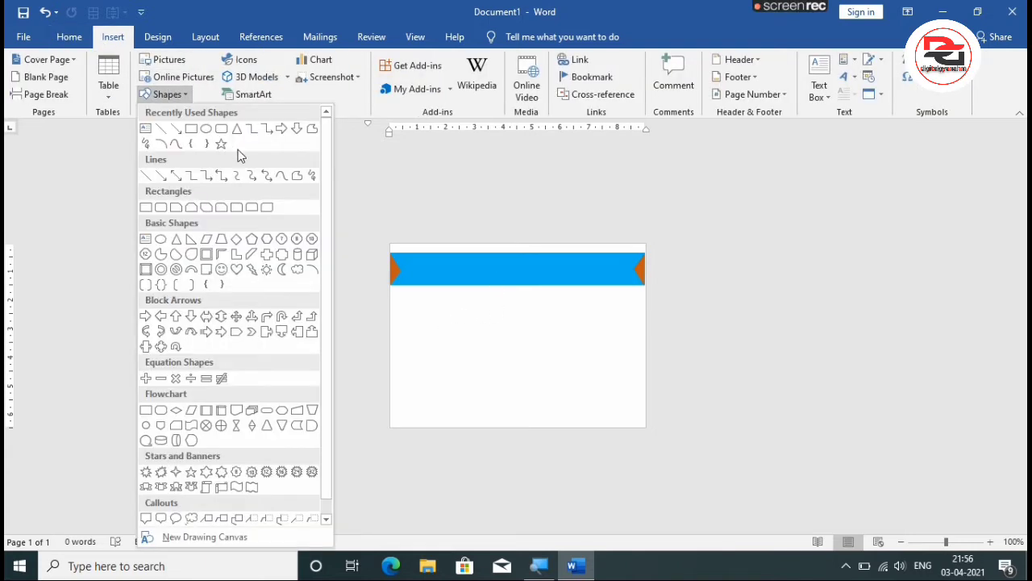
left_click(296, 178)
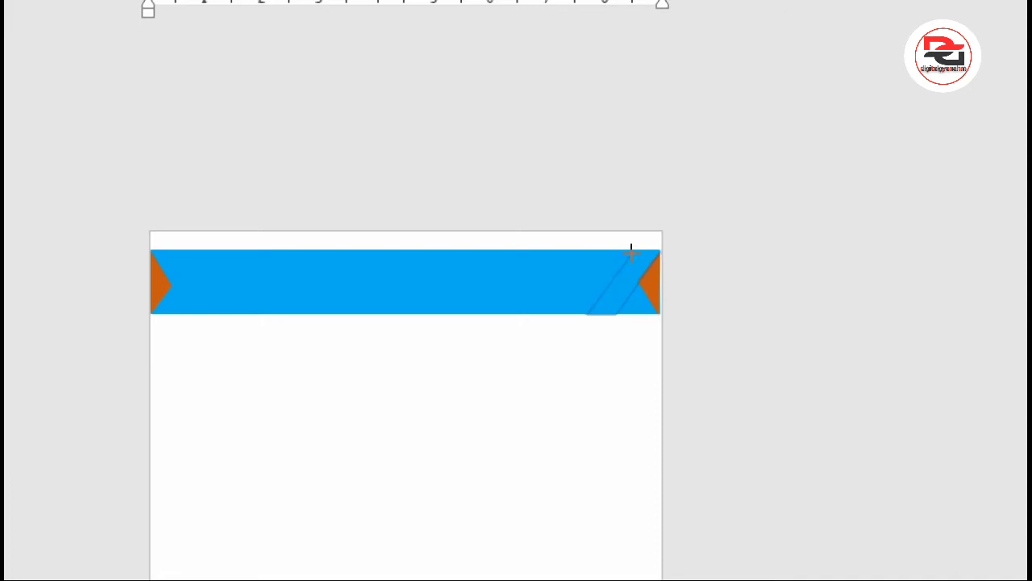
left_click_drag(640, 248, 643, 249)
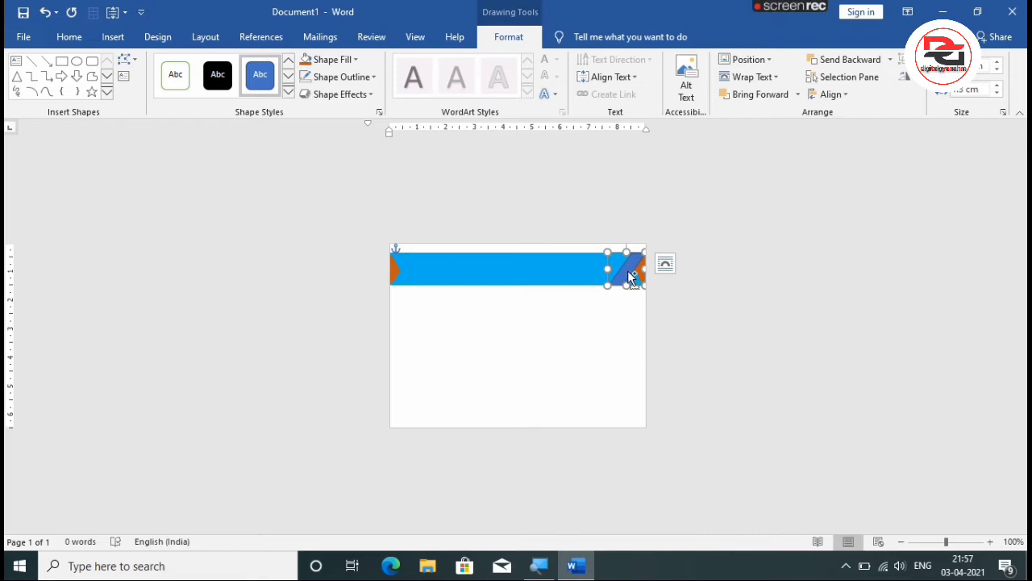
left_click_drag(631, 277, 428, 259)
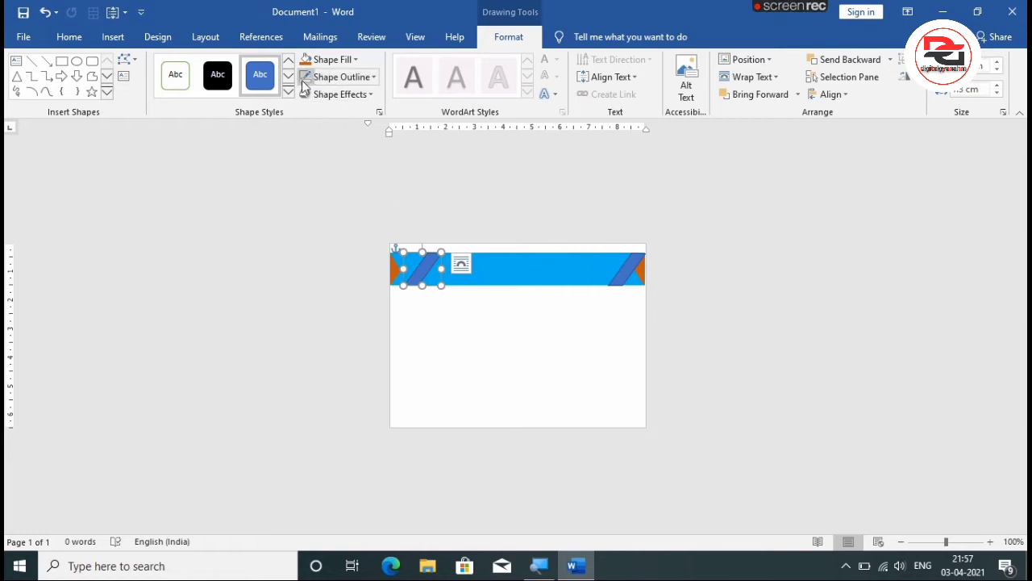
Remove the left stripe's outline and fill it with a lighter blue-violet theme shade.
left_click(350, 77)
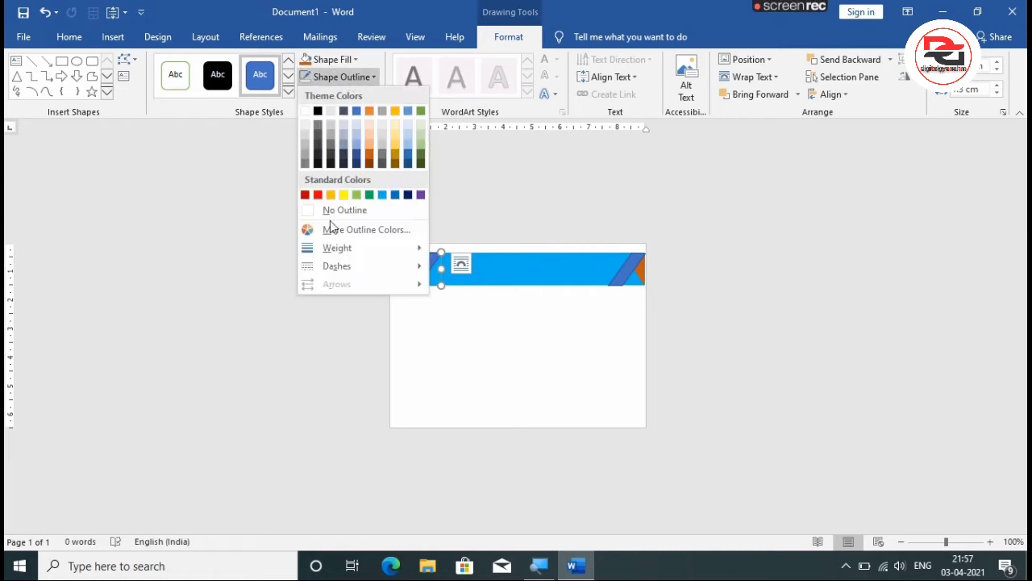
left_click(336, 208)
left_click(329, 59)
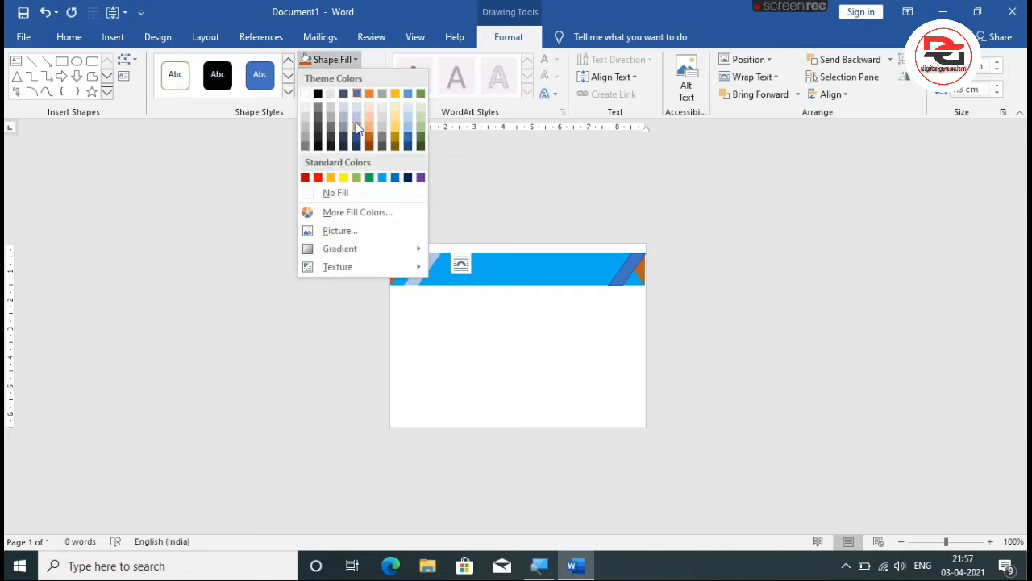
left_click(357, 127)
Give the right stripe the same light blue-violet fill and no outline as the left stripe.
left_click(606, 286)
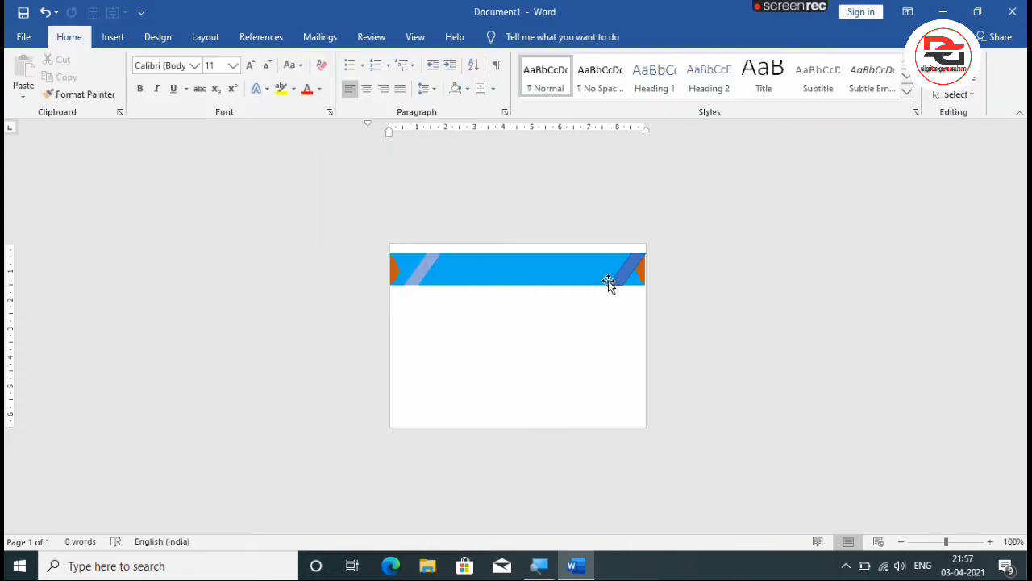
left_click(619, 276)
left_click(622, 268)
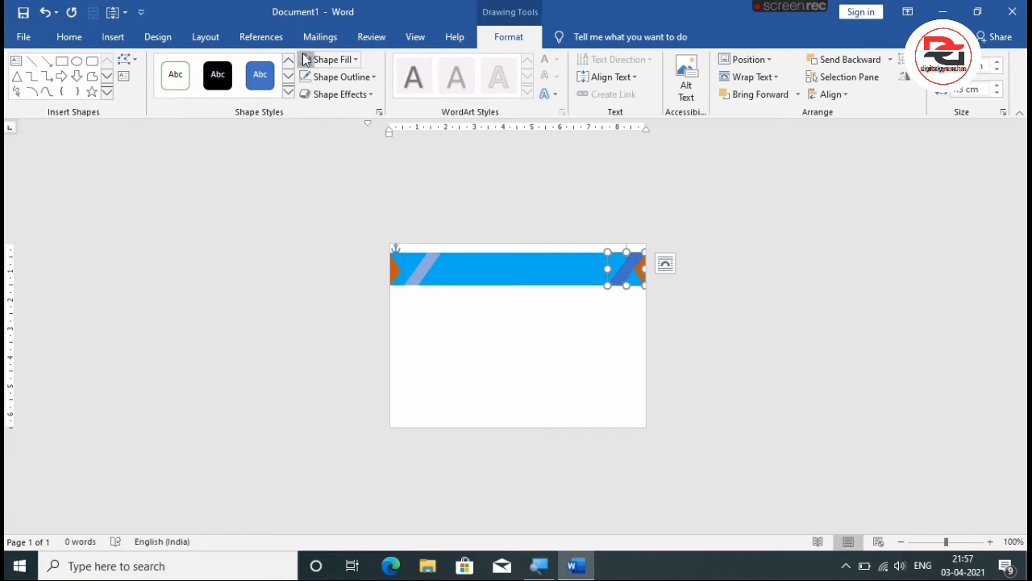
left_click(307, 59)
left_click(593, 328)
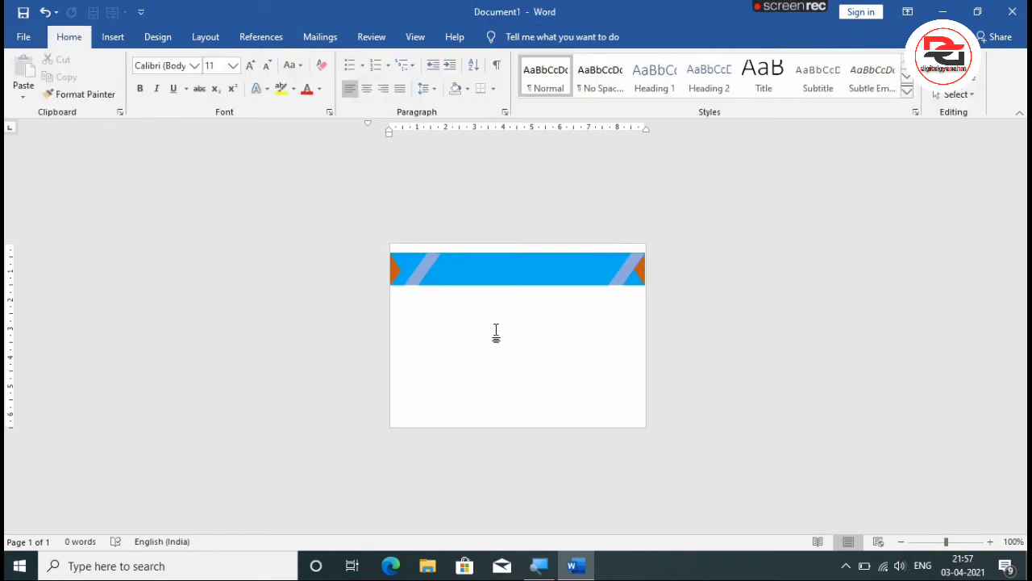
left_click(113, 37)
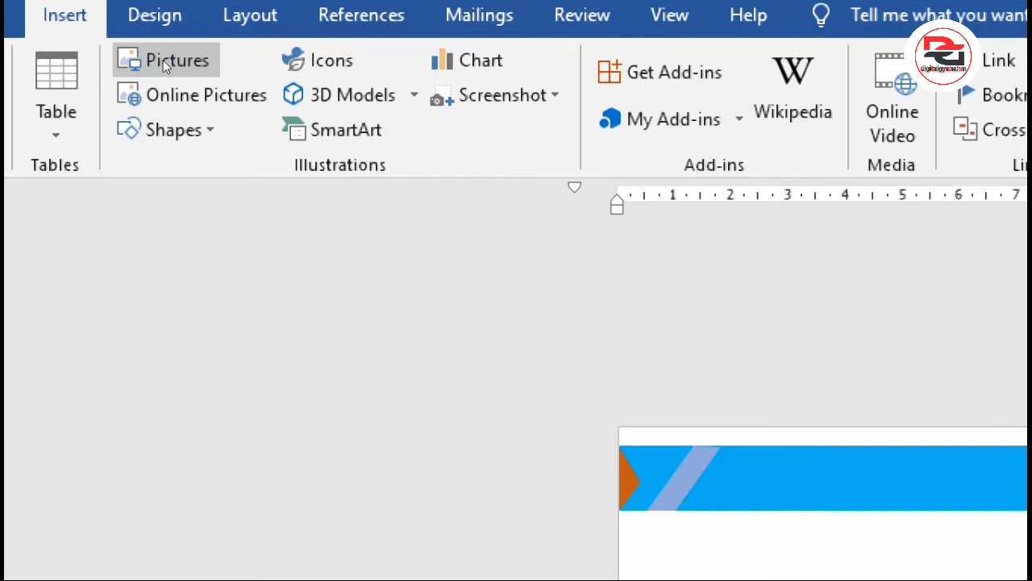
left_click(163, 60)
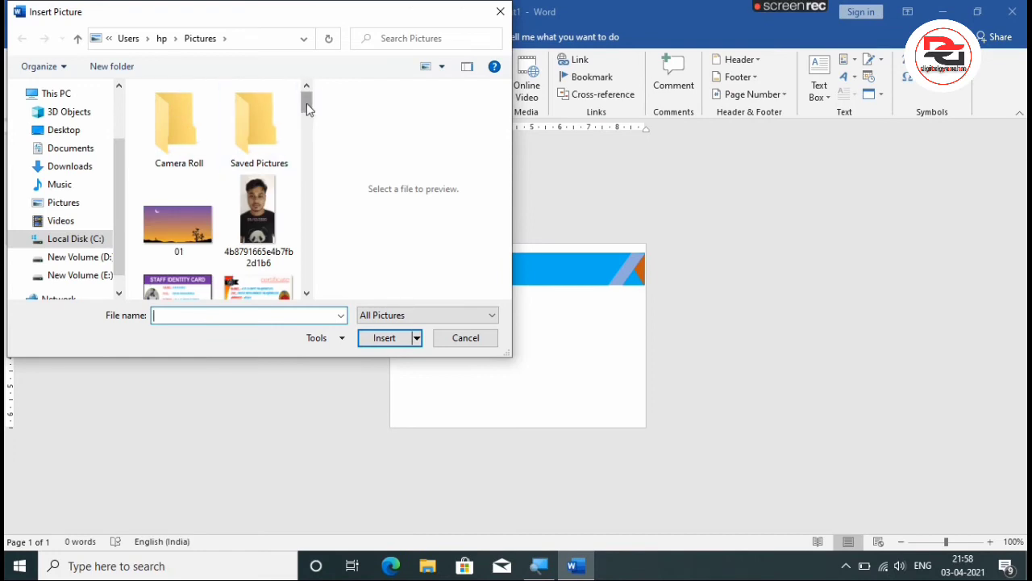
left_click_drag(306, 104, 307, 246)
left_click(179, 154)
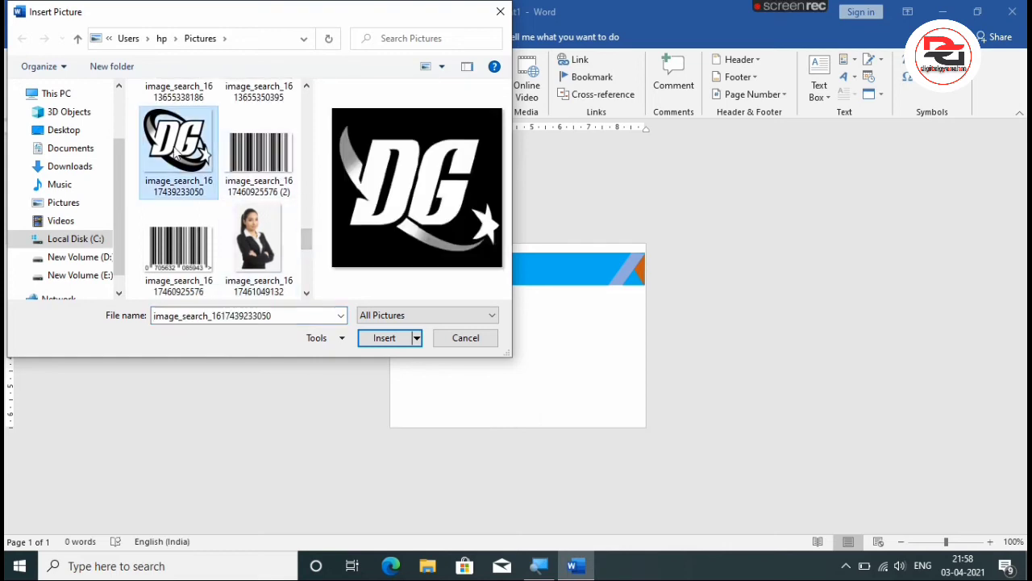
left_click(385, 337)
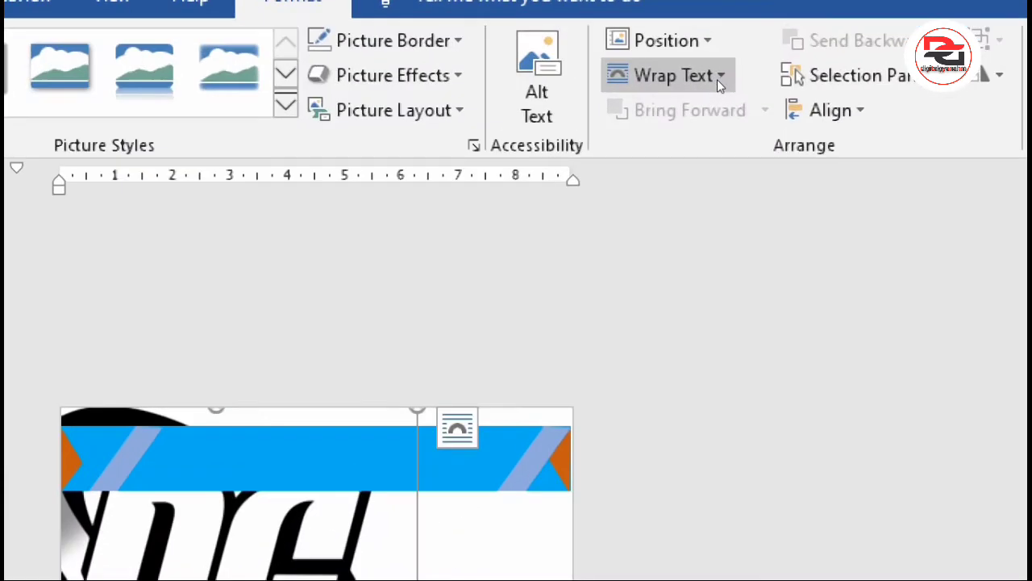
left_click(717, 79)
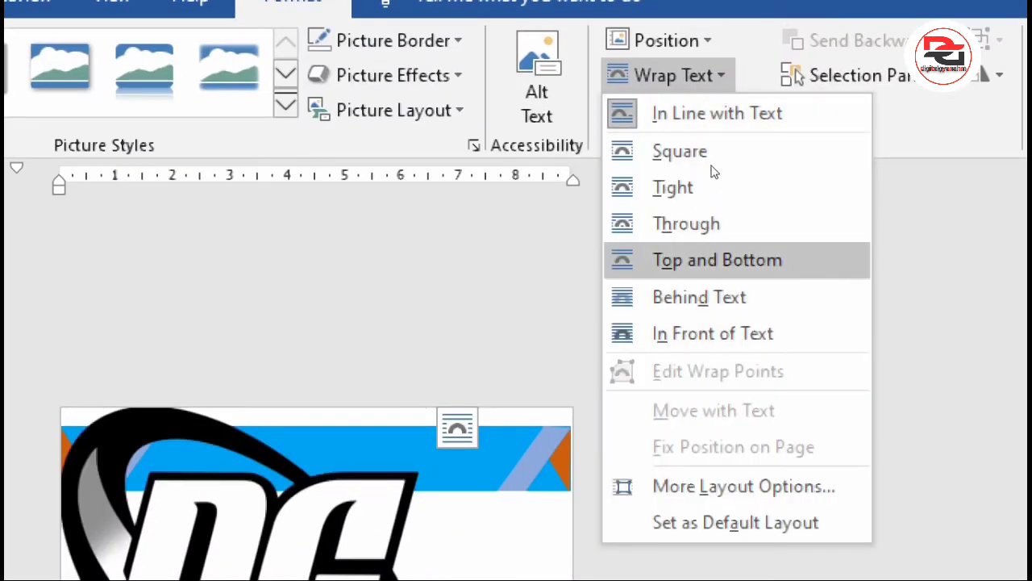
left_click(711, 179)
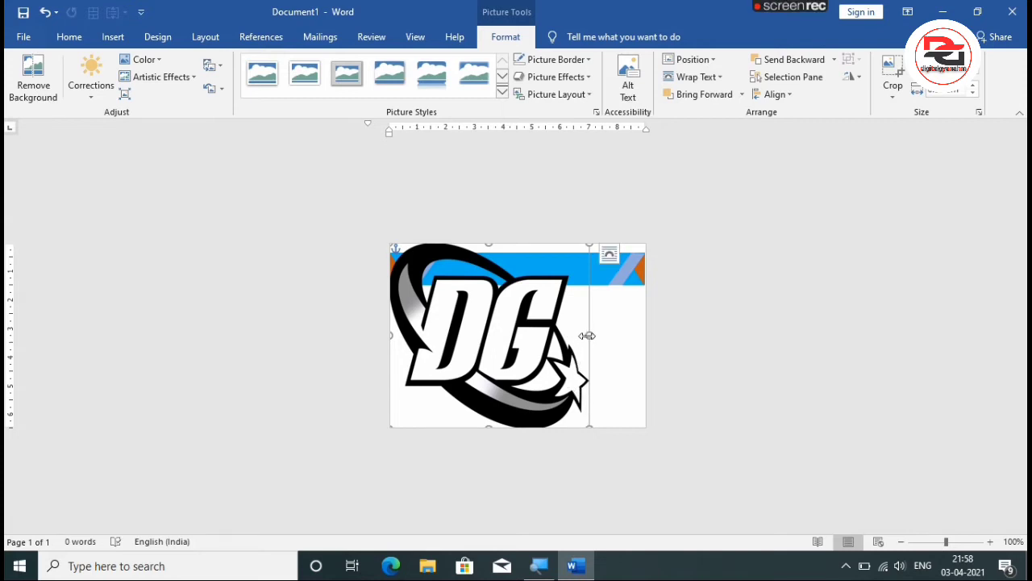
Shrink the DG logo to fit within the band's height and move it to the band's left end beside the orange triangle.
left_click_drag(576, 328, 553, 333)
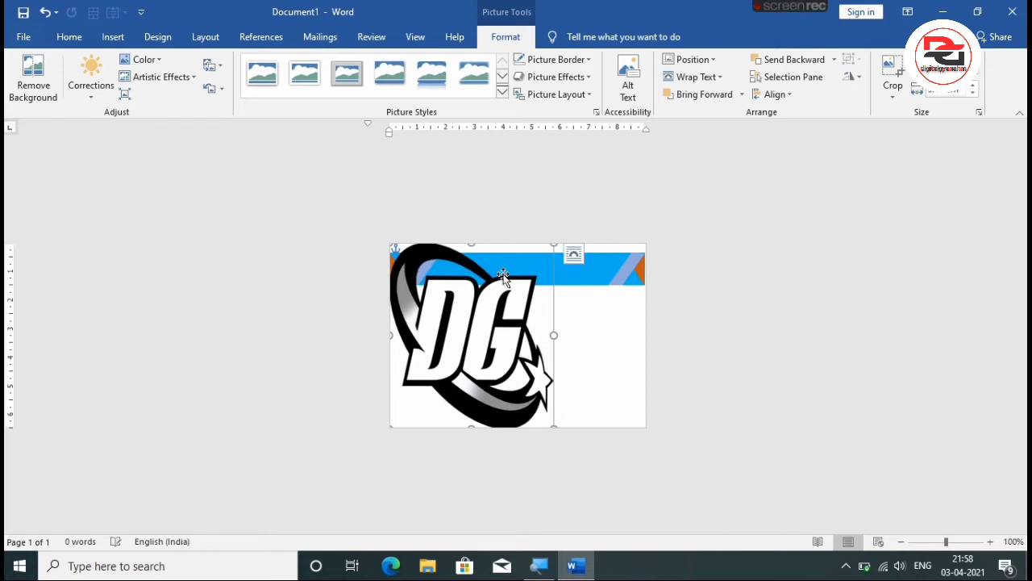
left_click_drag(471, 244, 471, 284)
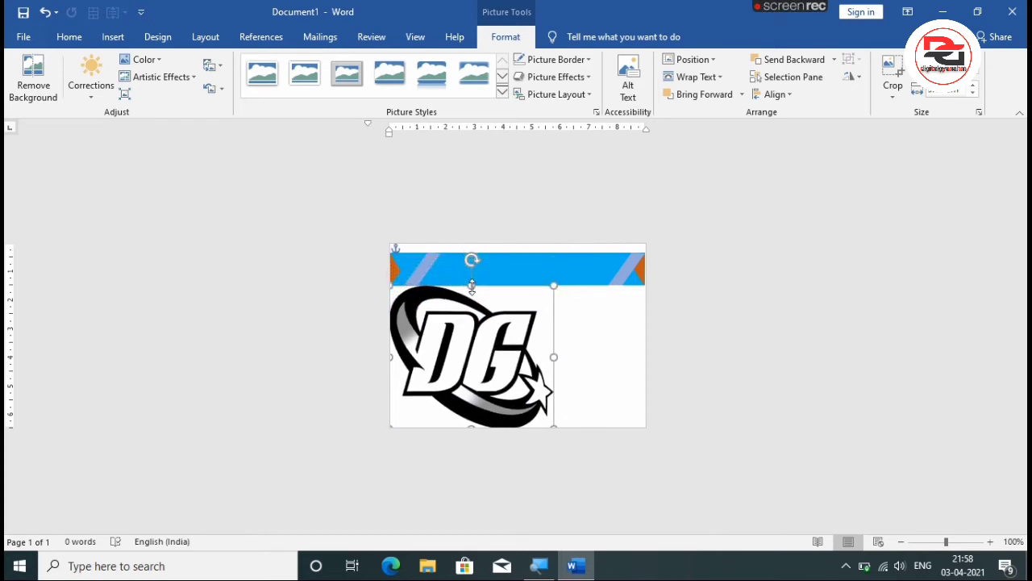
left_click_drag(554, 285, 520, 311)
left_click_drag(487, 342, 492, 264)
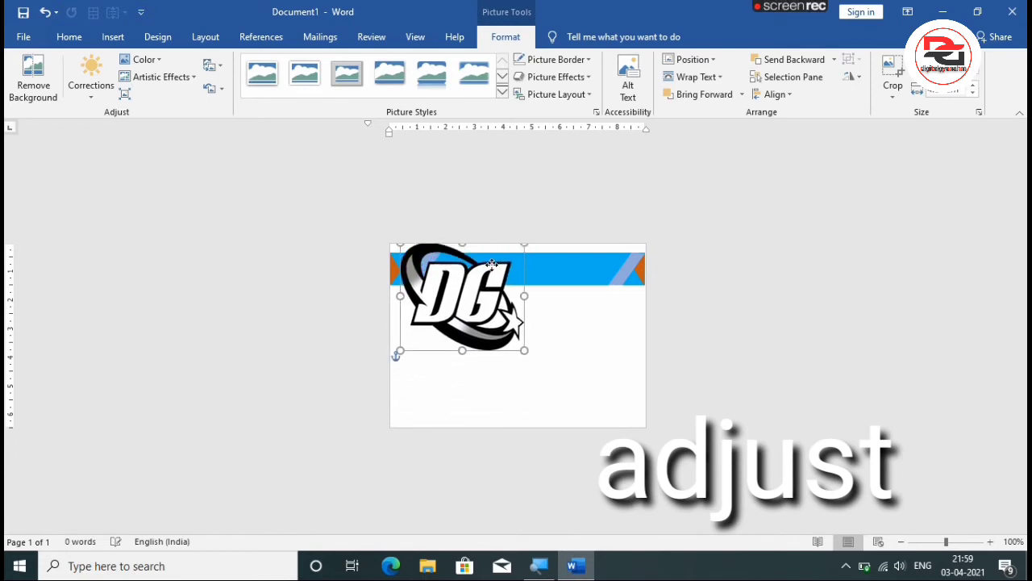
left_click_drag(520, 350, 432, 279)
Nudge the DG logo slightly down and right until it sits vertically centred in the band over the left stripe.
key("Down")
key("Down")
key("Down")
key("Down")
key("Down")
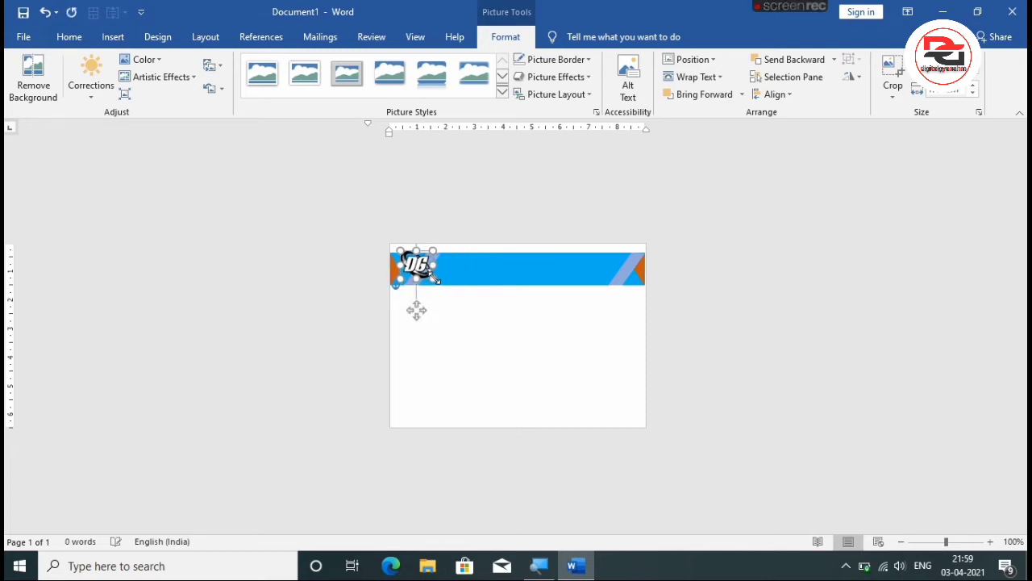
key("Right")
key("Right")
key("Right")
key("Down")
key("Down")
key("Down")
key("Right")
key("Right")
key("Up")
key("Up")
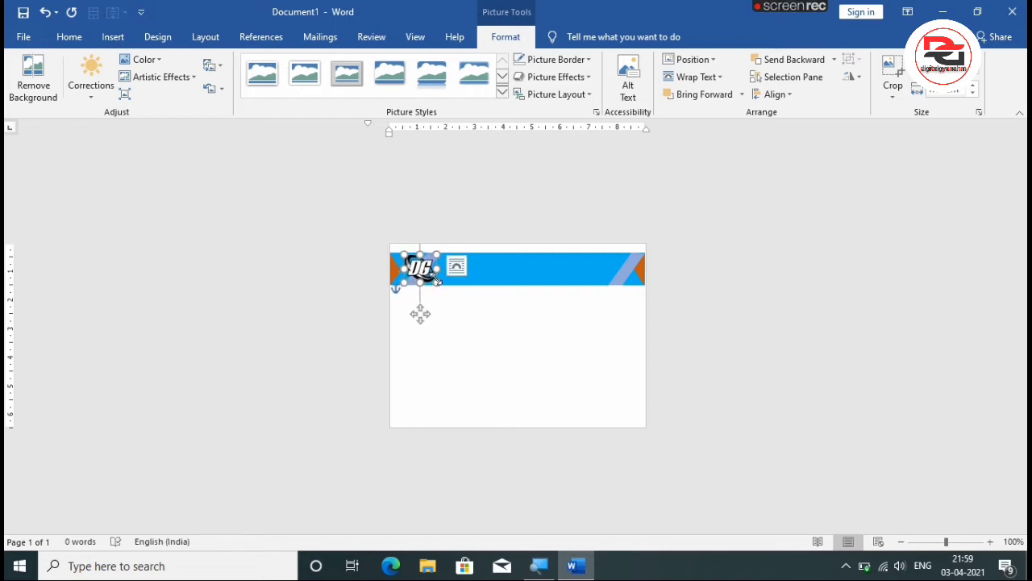
left_click(464, 308)
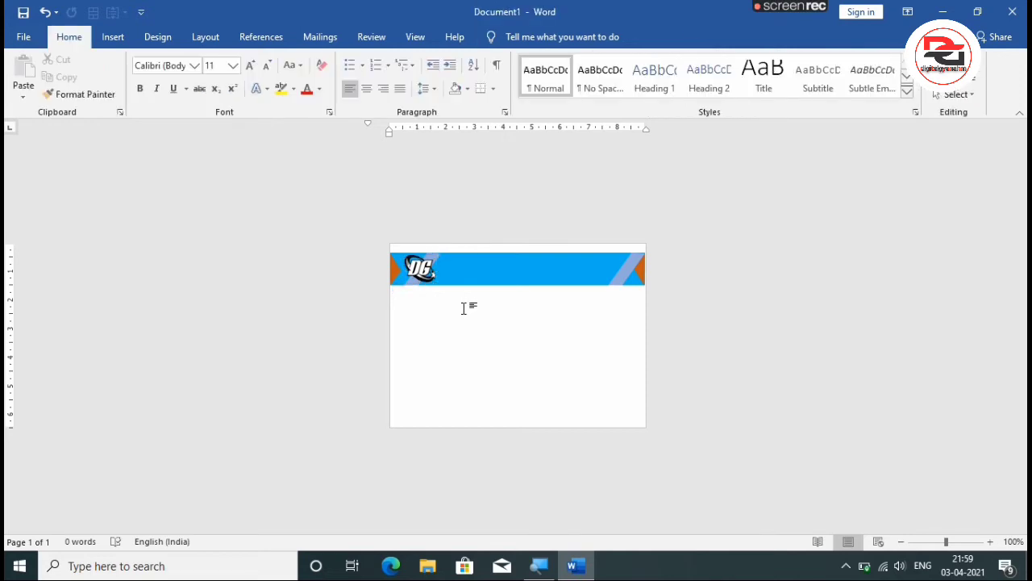
Draw a text box about 5.7 cm wide on the band between the logo and the right stripe, containing the text COMPANY NAME.
left_click(113, 37)
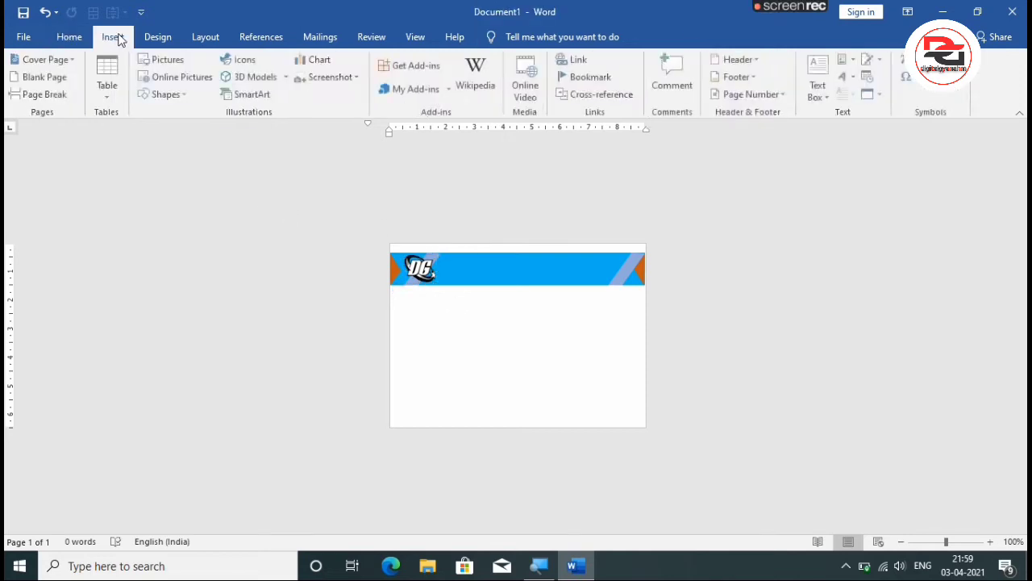
left_click(169, 94)
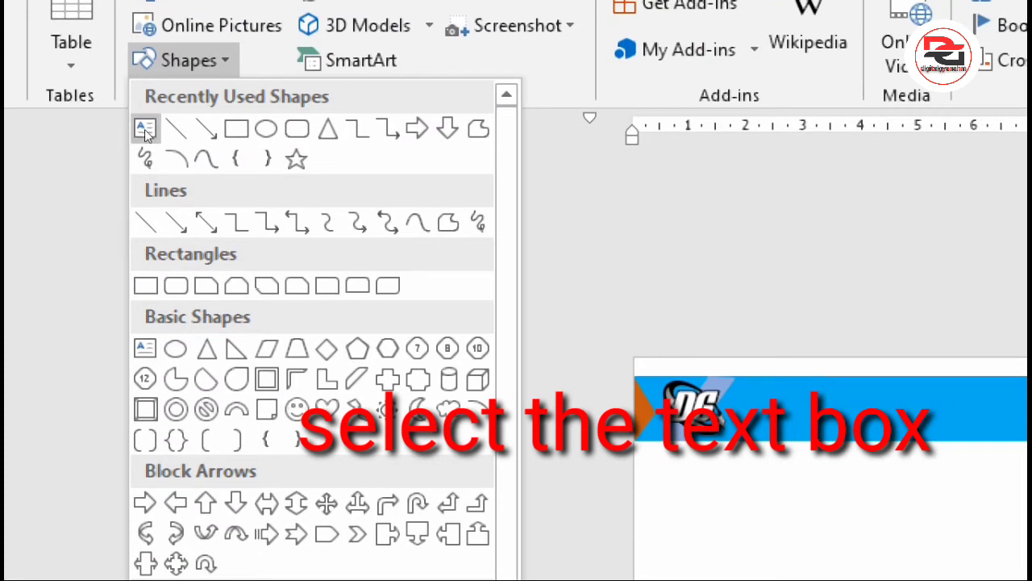
left_click(145, 129)
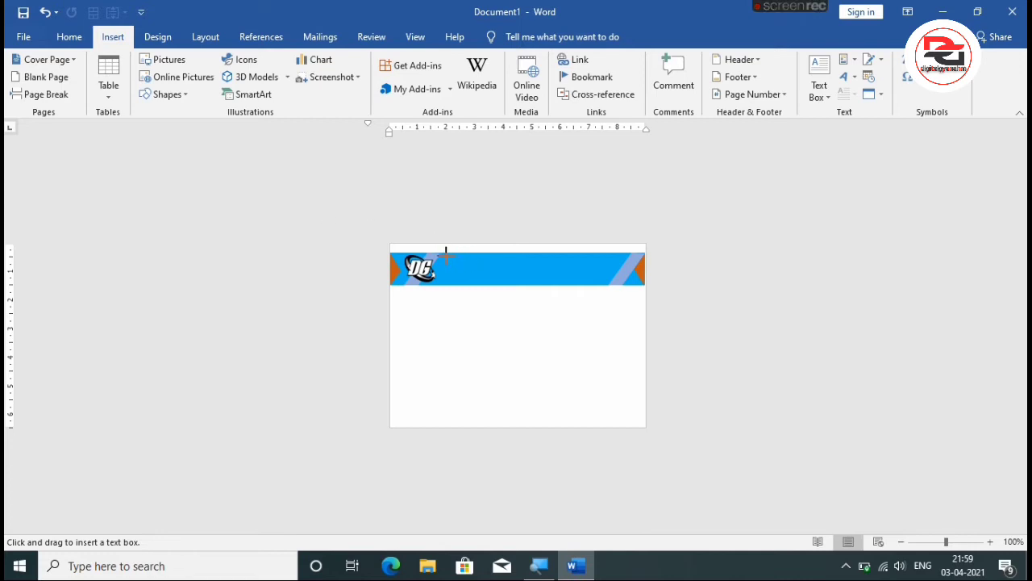
left_click_drag(445, 255, 593, 287)
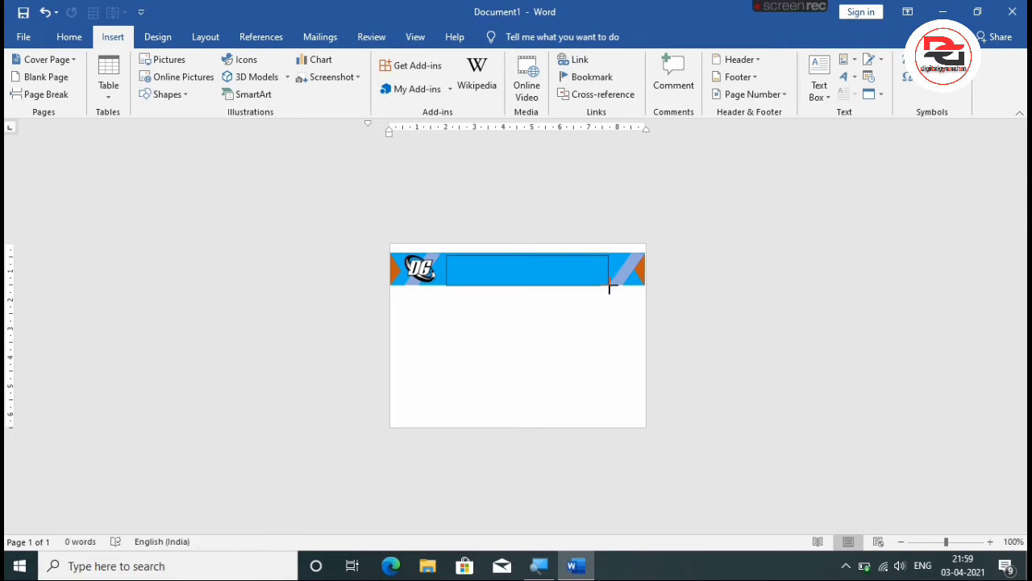
left_click_drag(610, 287, 609, 285)
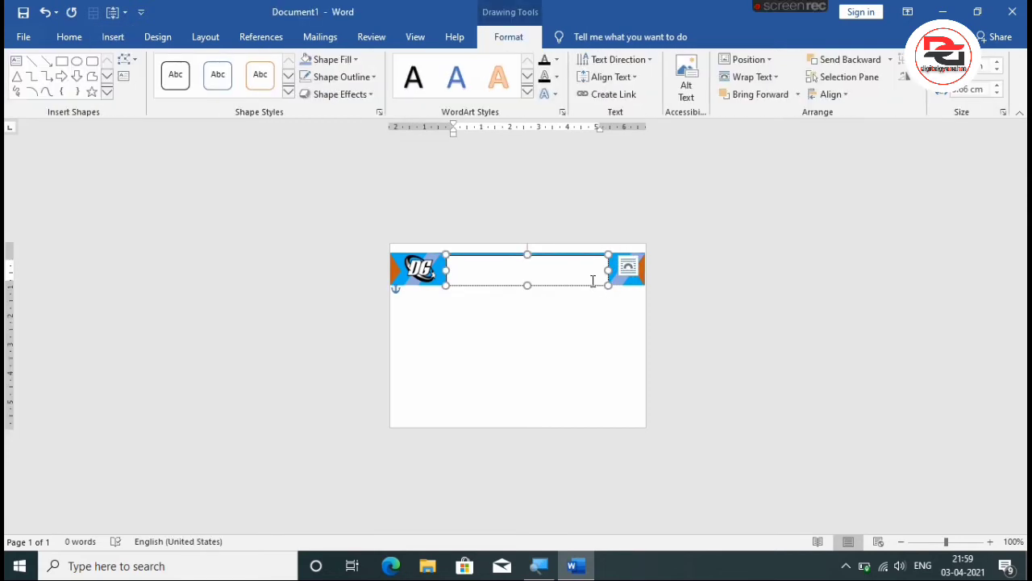
type("COM")
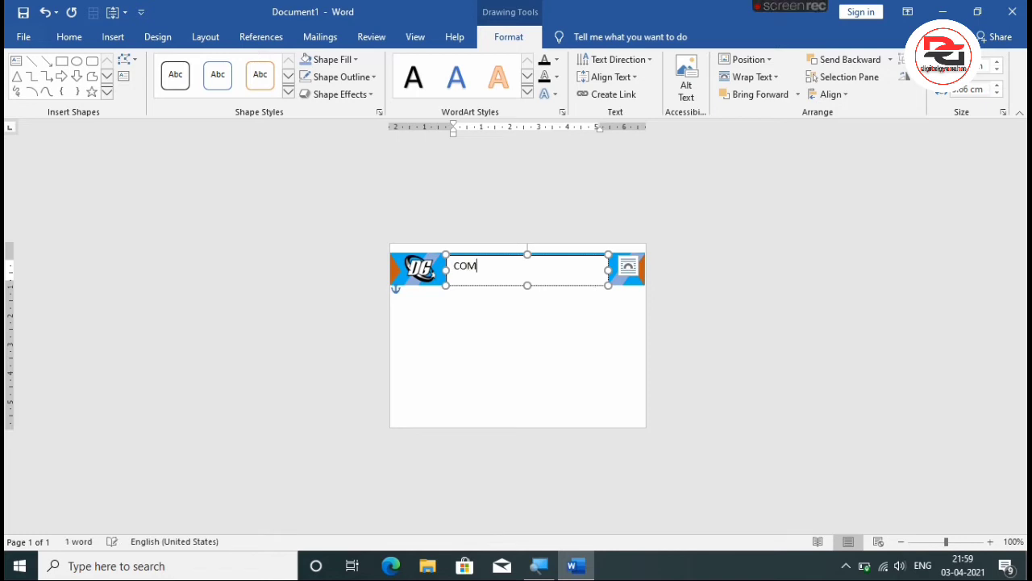
type("PANY N")
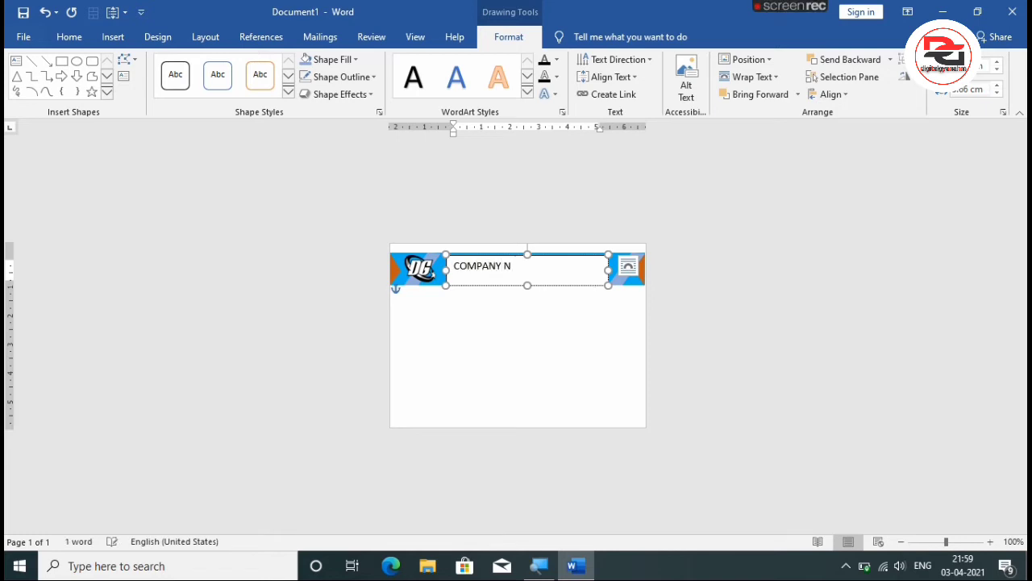
type("AME")
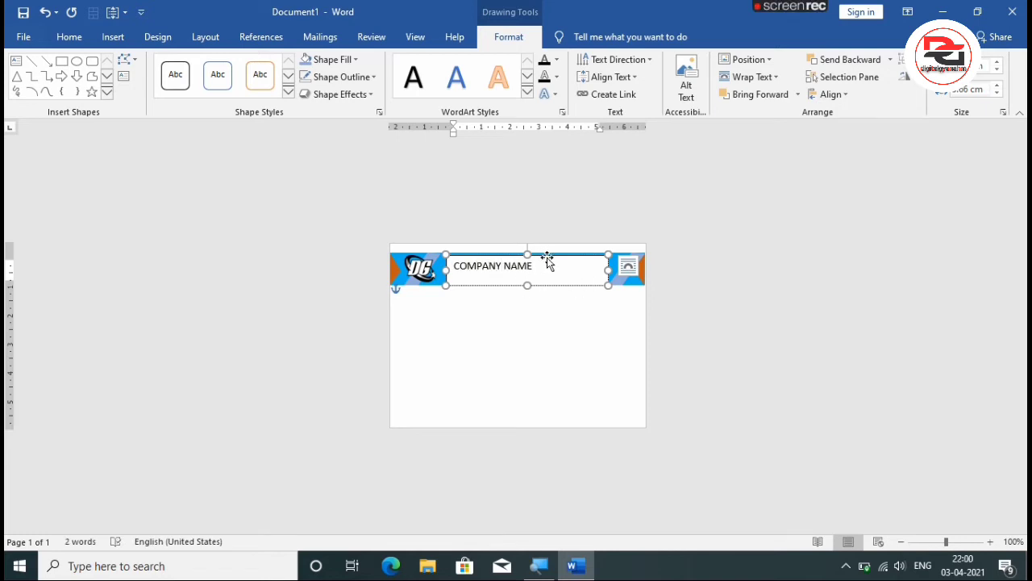
Increase the font size of the COMPANY NAME text to 16.
left_click_drag(540, 263, 452, 266)
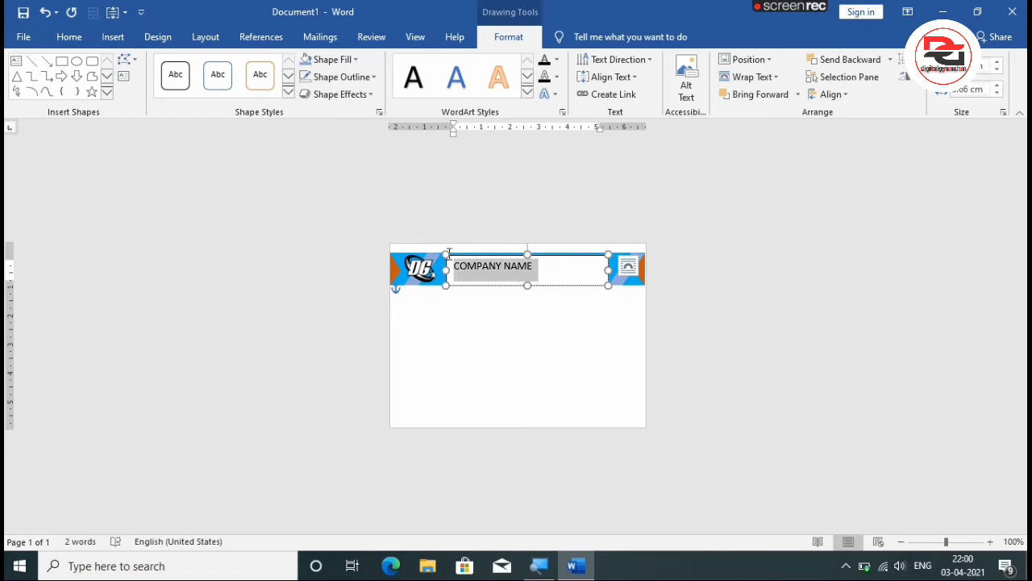
left_click(71, 40)
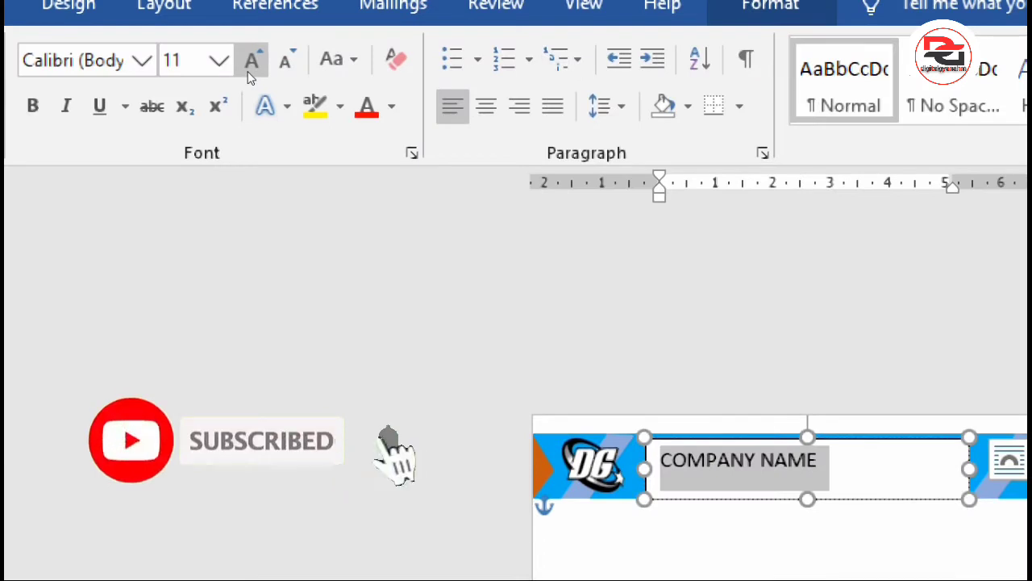
left_click(249, 68)
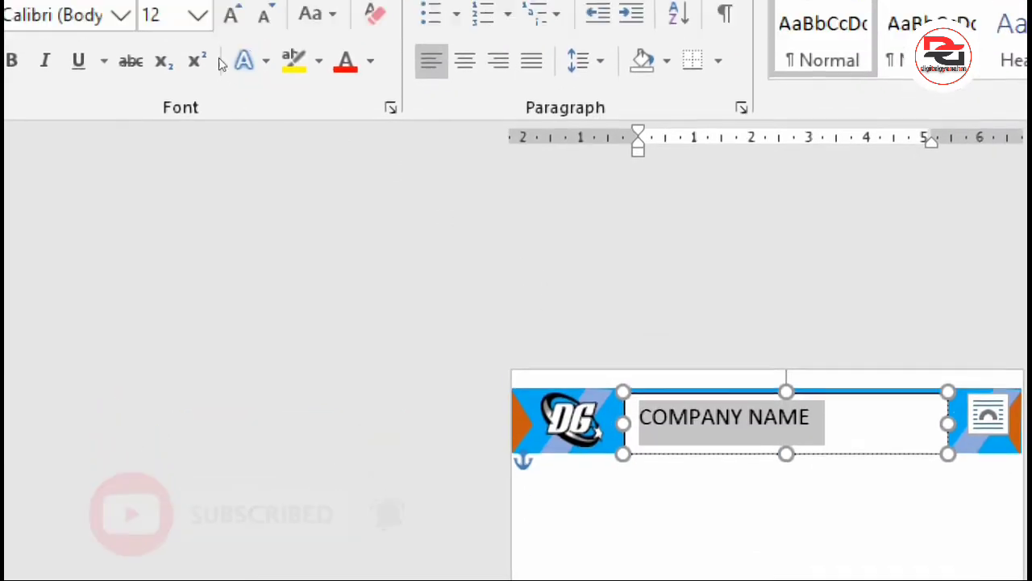
left_click(252, 60)
left_click(252, 62)
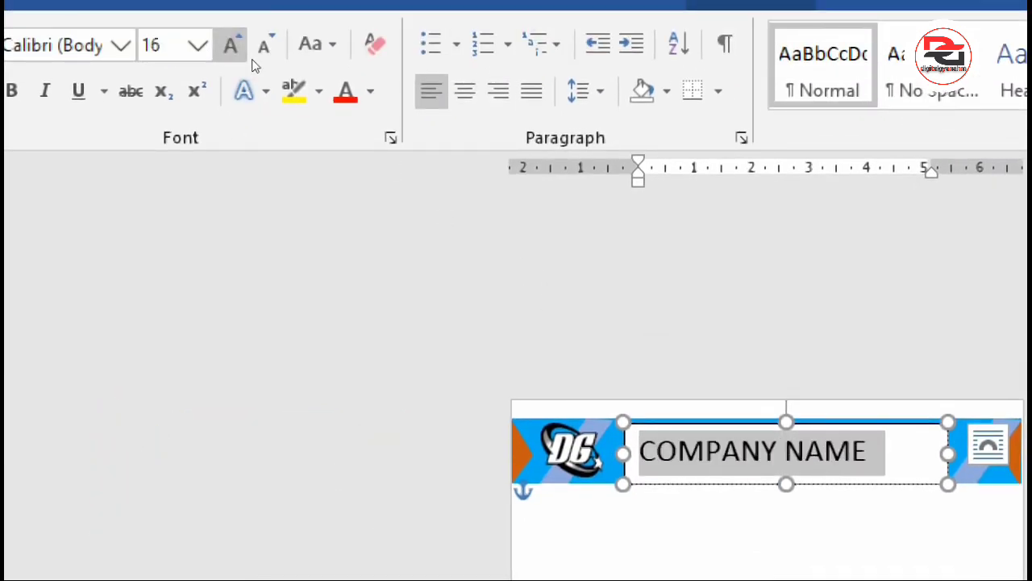
Make the COMPANY NAME text in the header band bold.
left_click(11, 90)
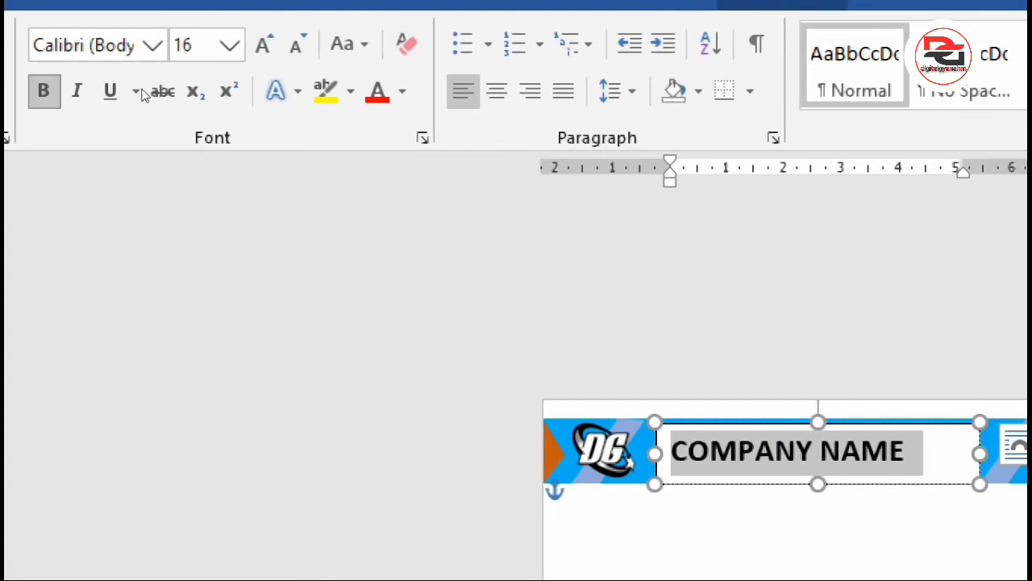
left_click(569, 348)
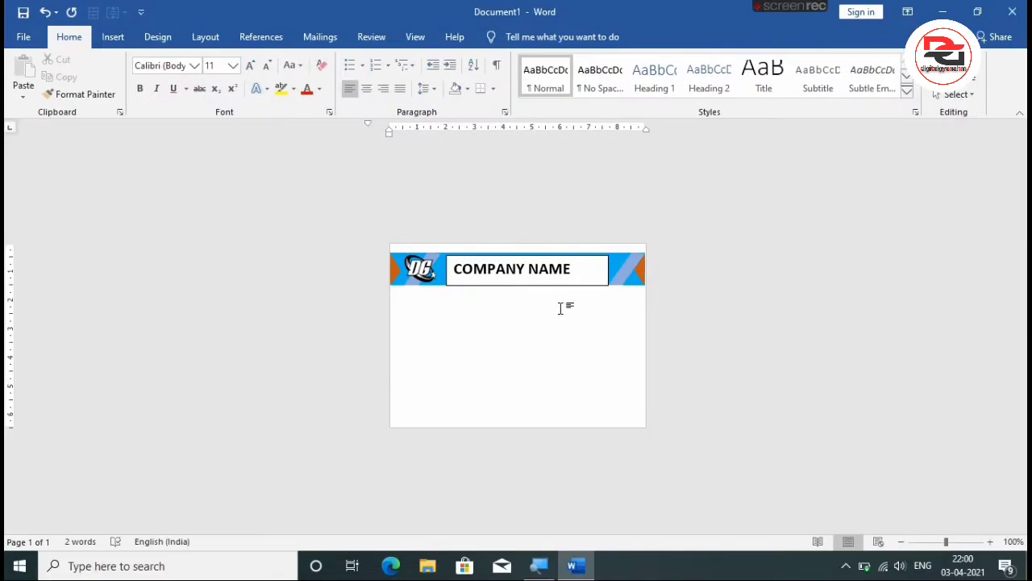
Set the COMPANY NAME text box to no fill and no outline so the blue band shows behind it.
left_click(576, 272)
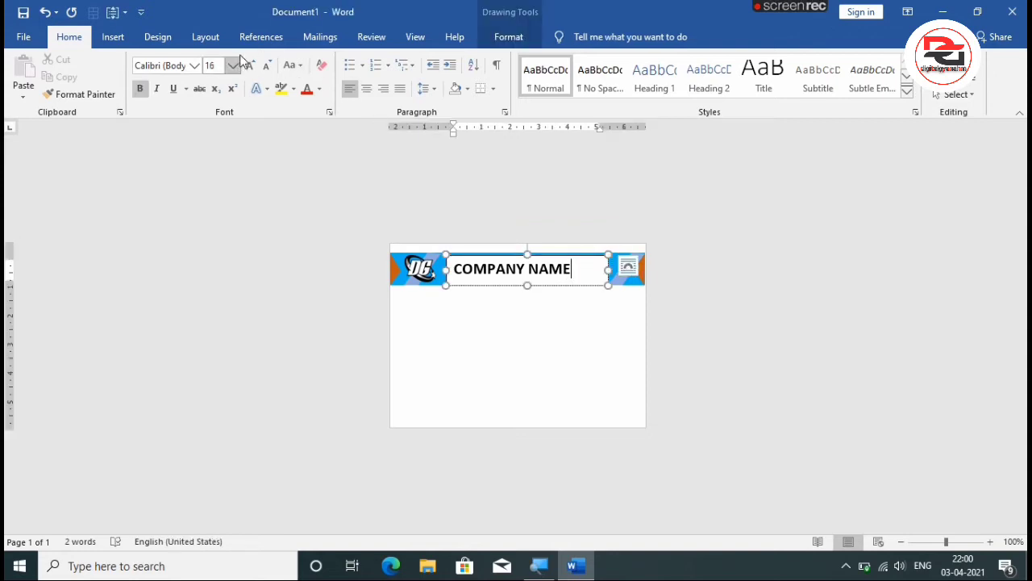
left_click(487, 37)
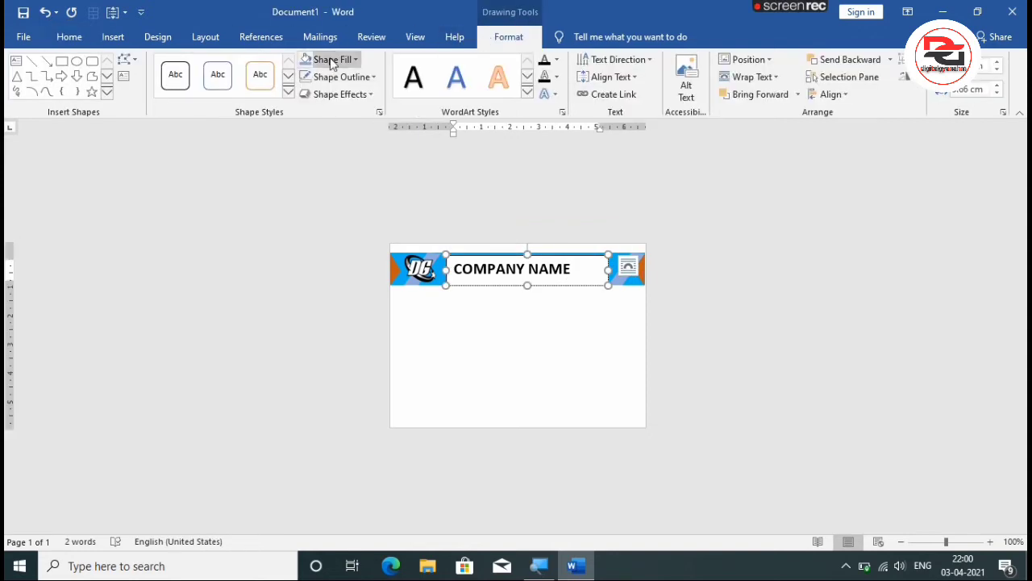
left_click(331, 64)
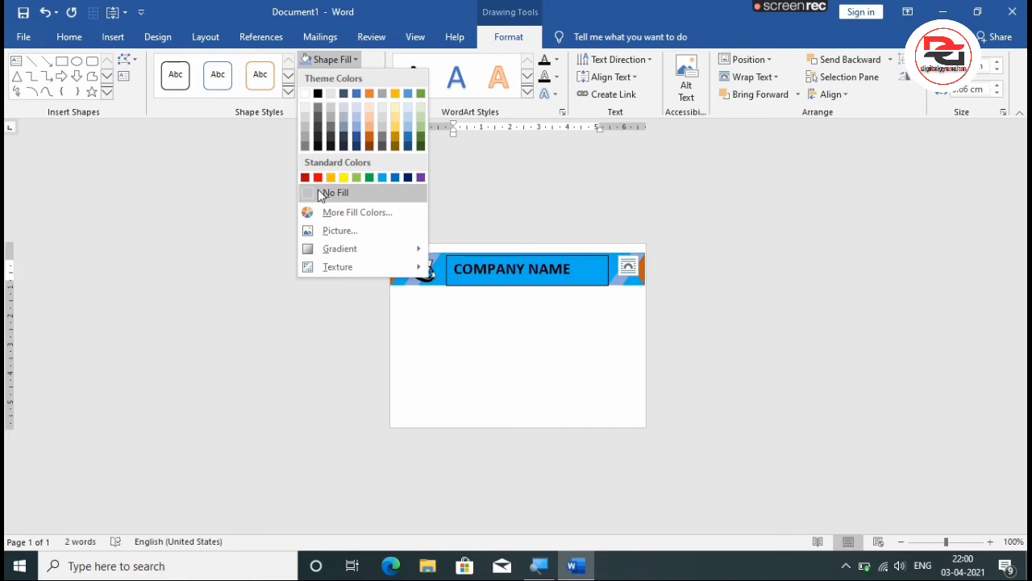
left_click(323, 192)
left_click(340, 81)
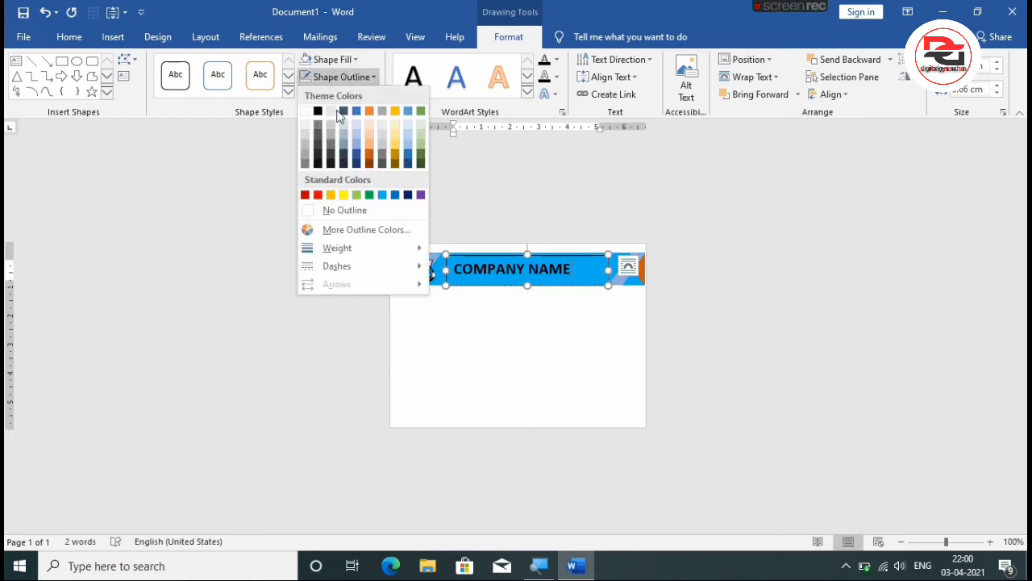
left_click(339, 206)
left_click(500, 295)
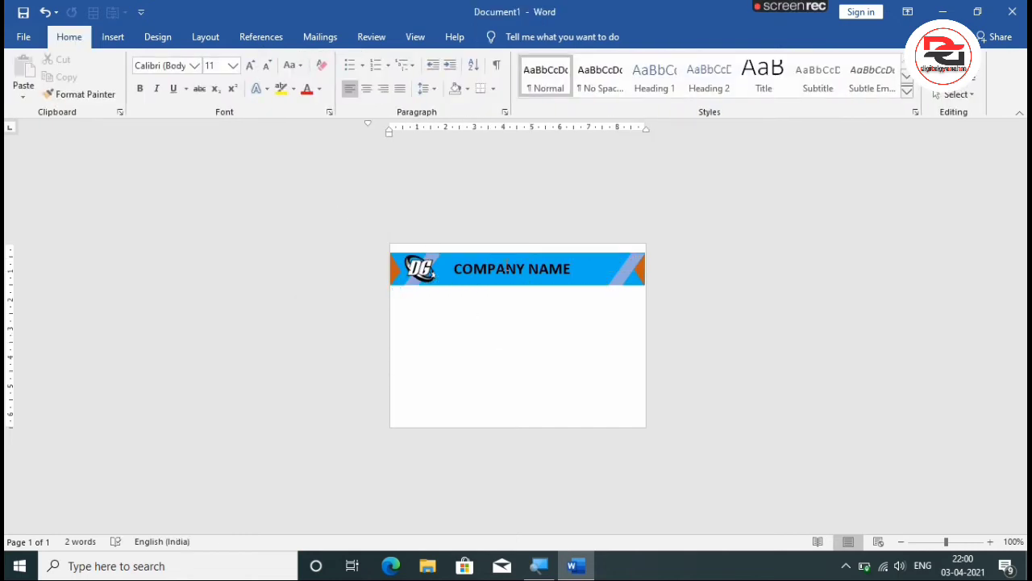
Increase the COMPANY NAME text to size 18 and colour it red.
left_click(531, 268)
left_click(582, 271)
left_click_drag(580, 271, 451, 271)
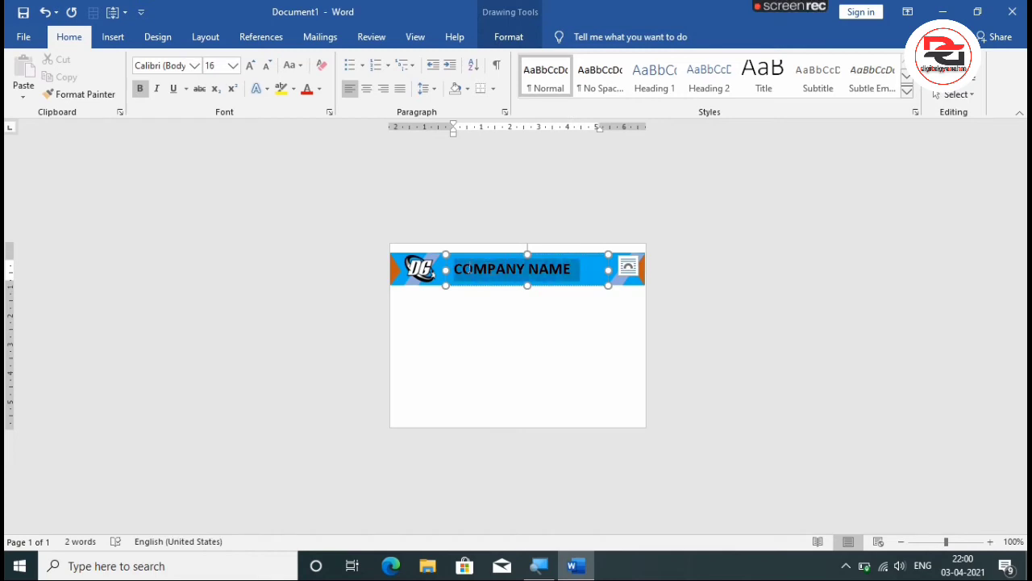
left_click(250, 65)
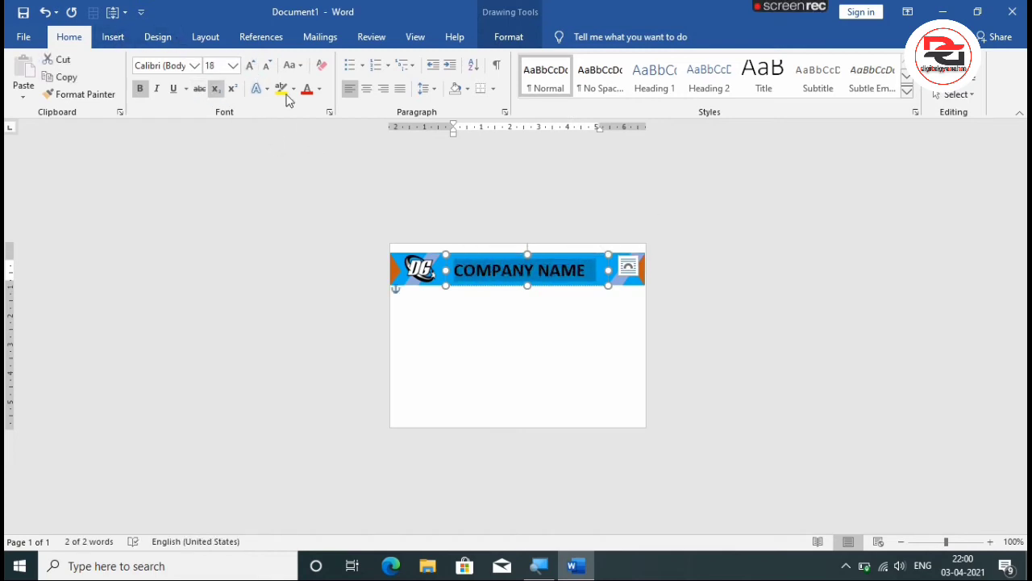
left_click(318, 90)
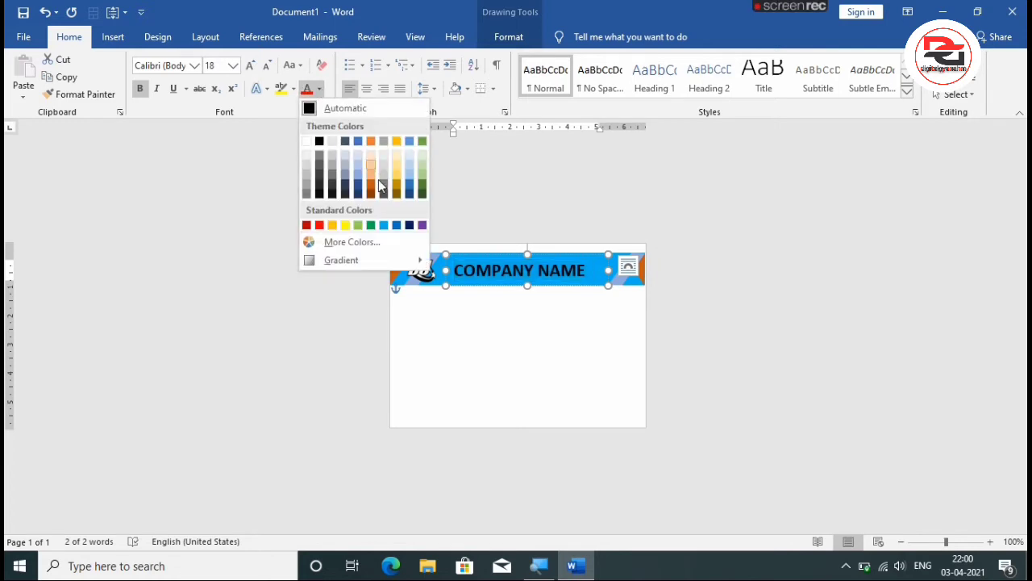
left_click(320, 228)
left_click(497, 327)
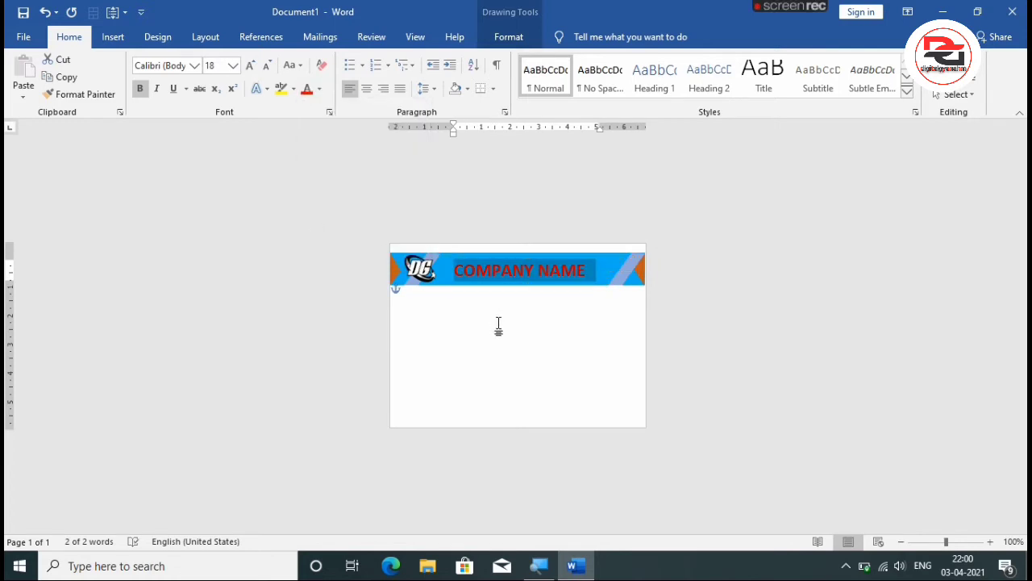
Nudge the COMPANY NAME text box slightly up so the text sits vertically centred in the band.
left_click(516, 271)
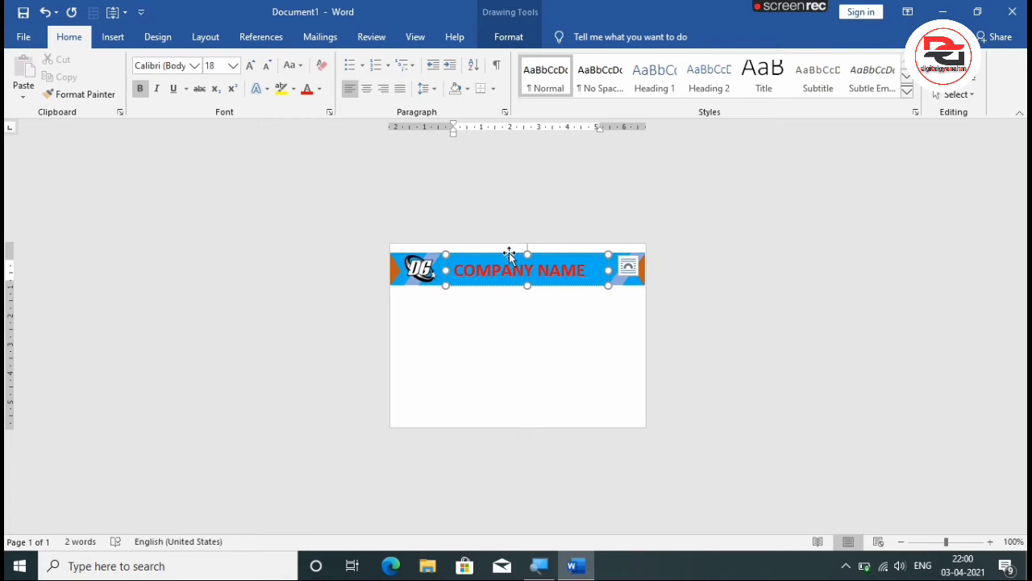
left_click(509, 253)
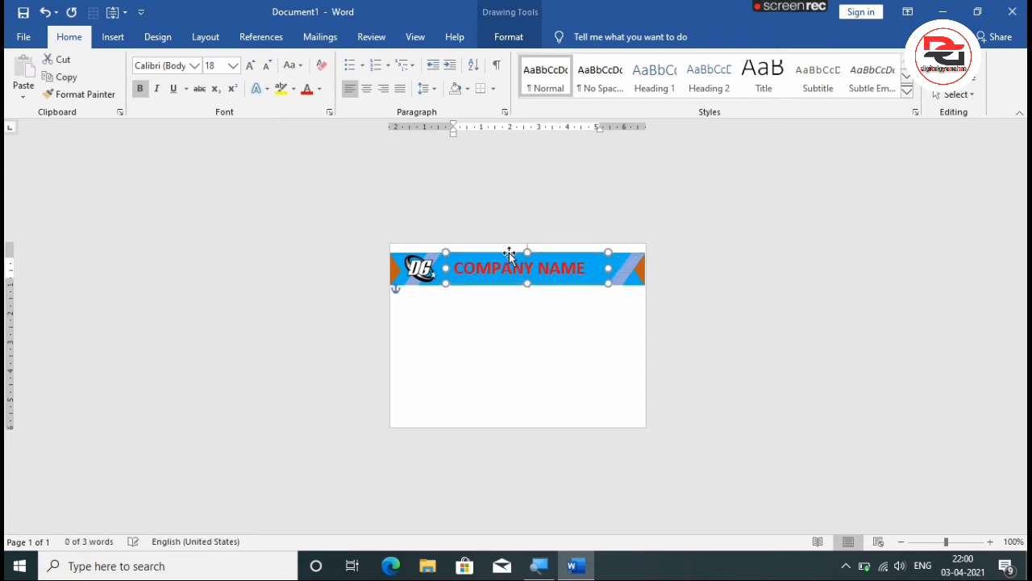
left_click(513, 329)
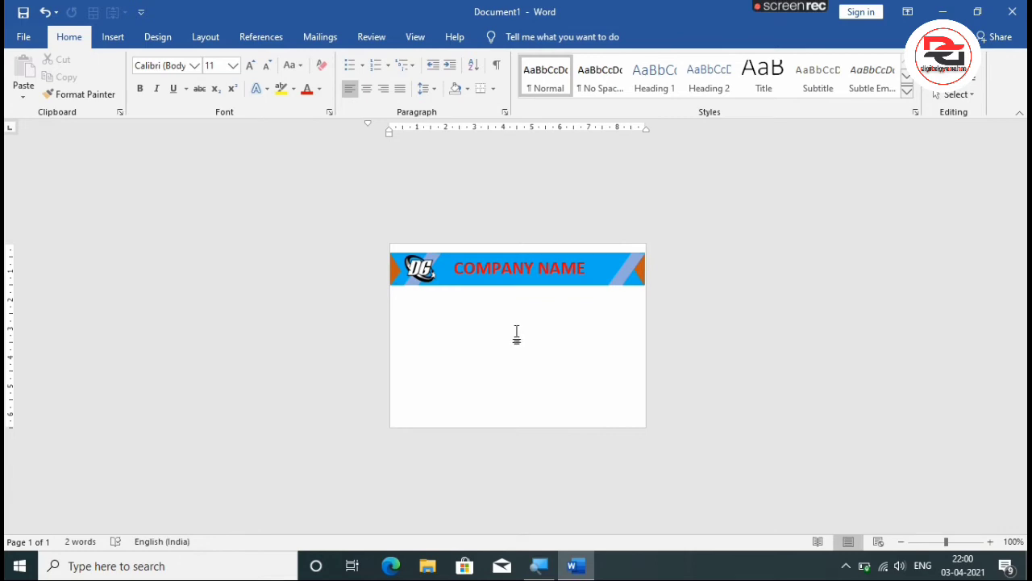
Draw an upright rounded rectangle about 1.9 cm wide below the logo on the card's left side.
left_click(111, 37)
left_click(161, 94)
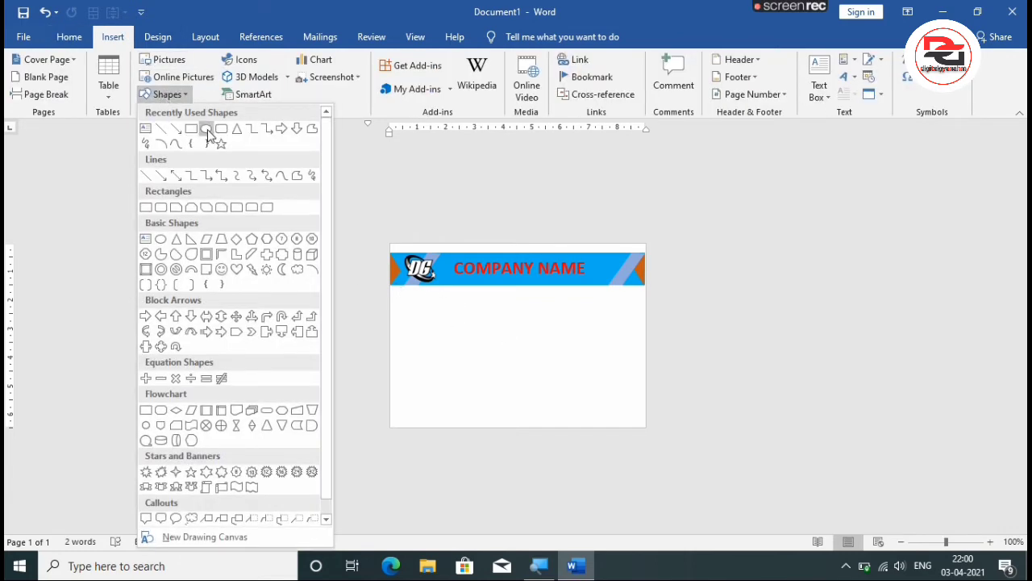
left_click(224, 131)
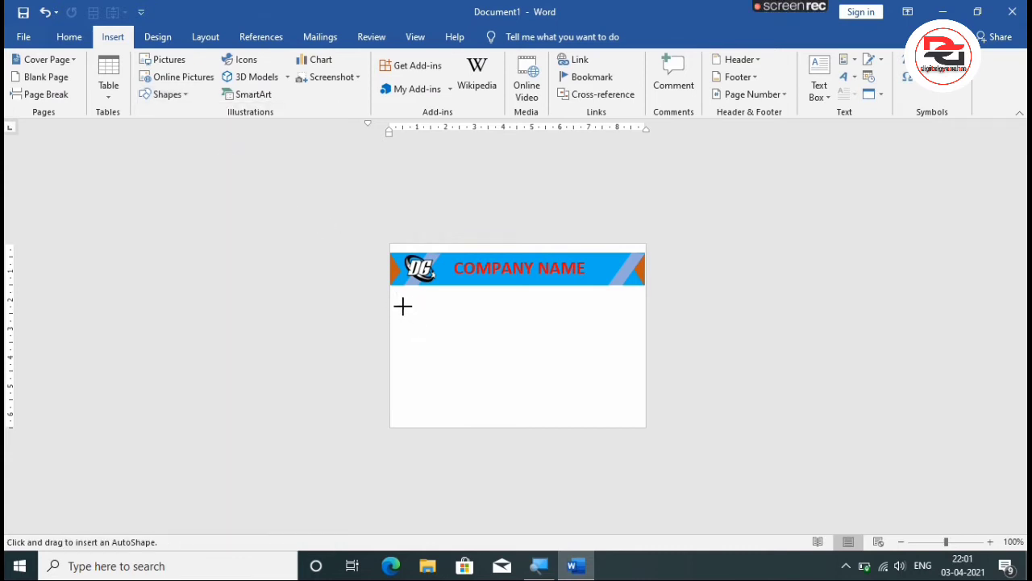
left_click_drag(402, 306, 457, 380)
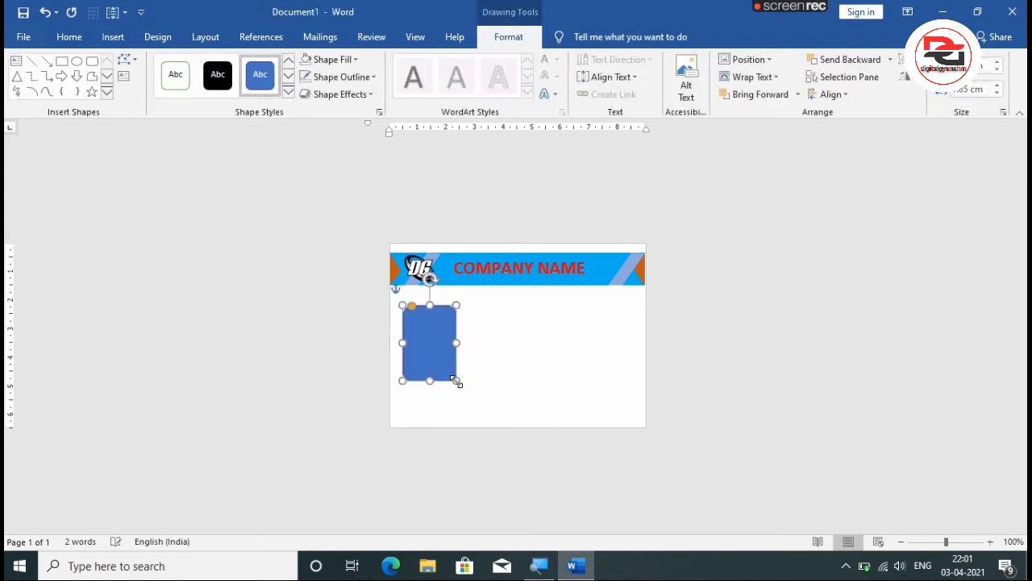
Nudge the rounded rectangle slightly left and down, and apply the preset style with white fill and a thin green outline.
key("Left")
key("Left")
key("Left")
key("Left")
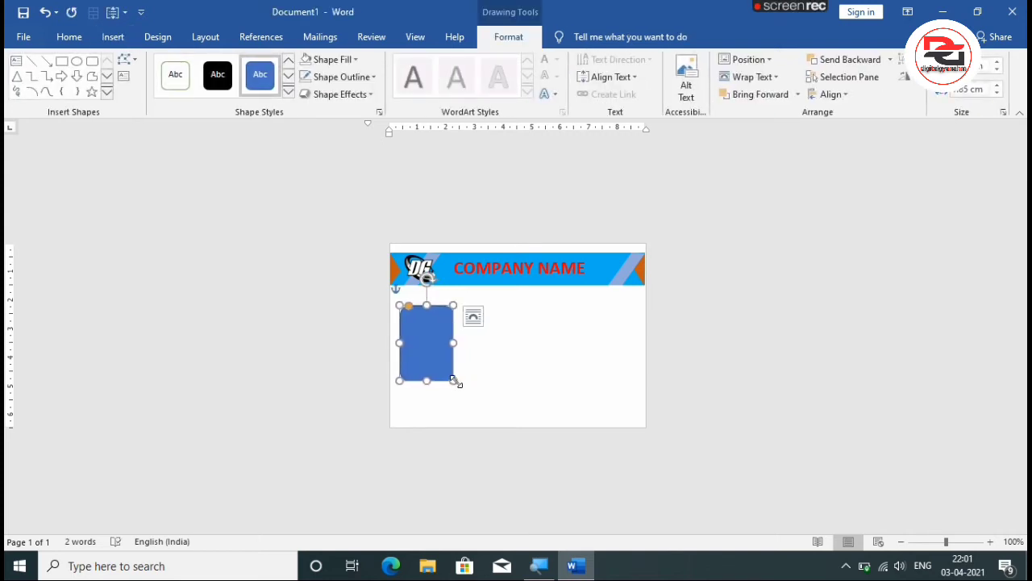
key("Down")
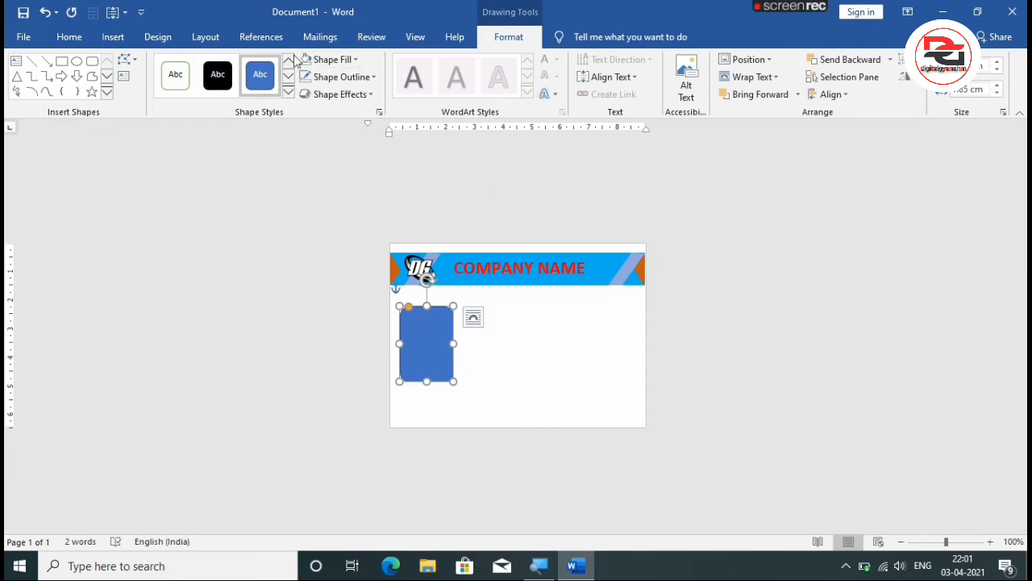
left_click(177, 76)
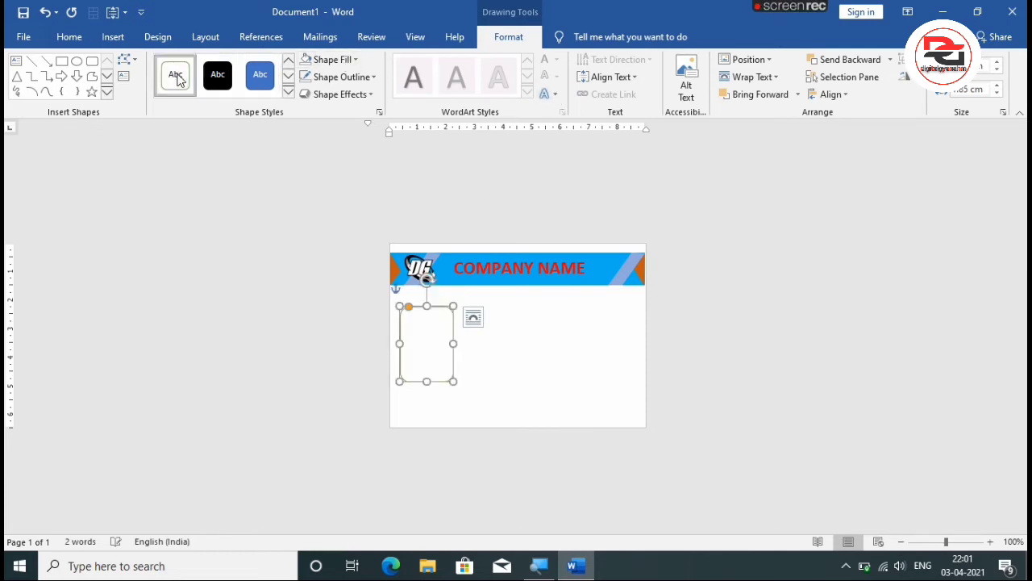
left_click(536, 363)
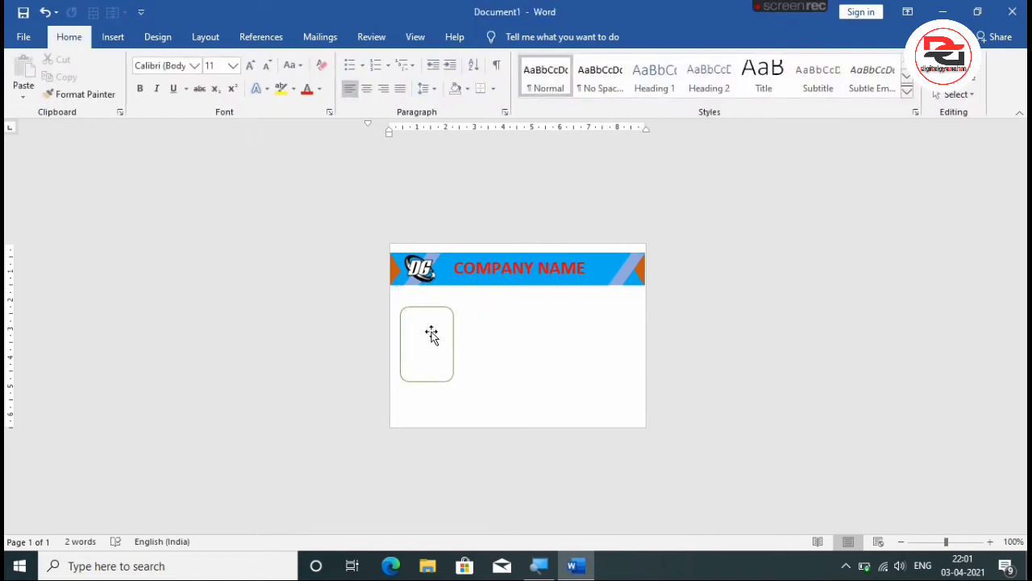
Open the shape formatting options for the rounded rectangle and switch its fill to Picture or texture fill.
left_click(430, 333)
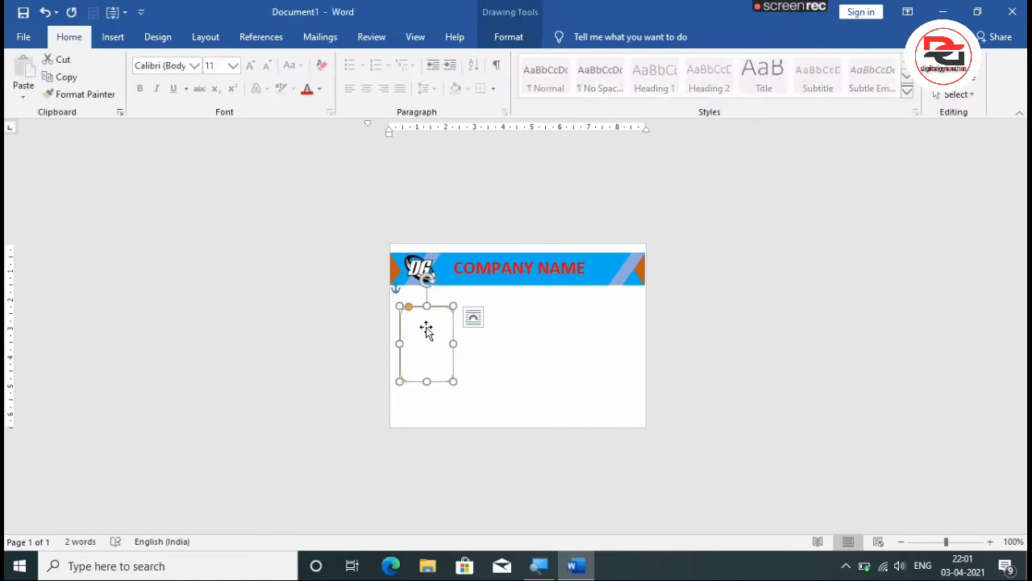
right_click(427, 330)
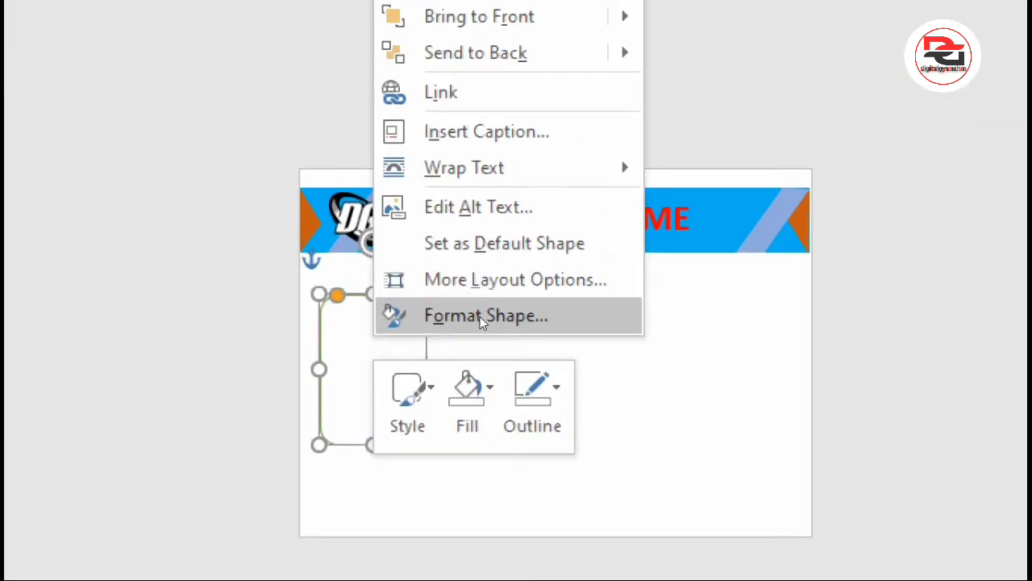
left_click(479, 317)
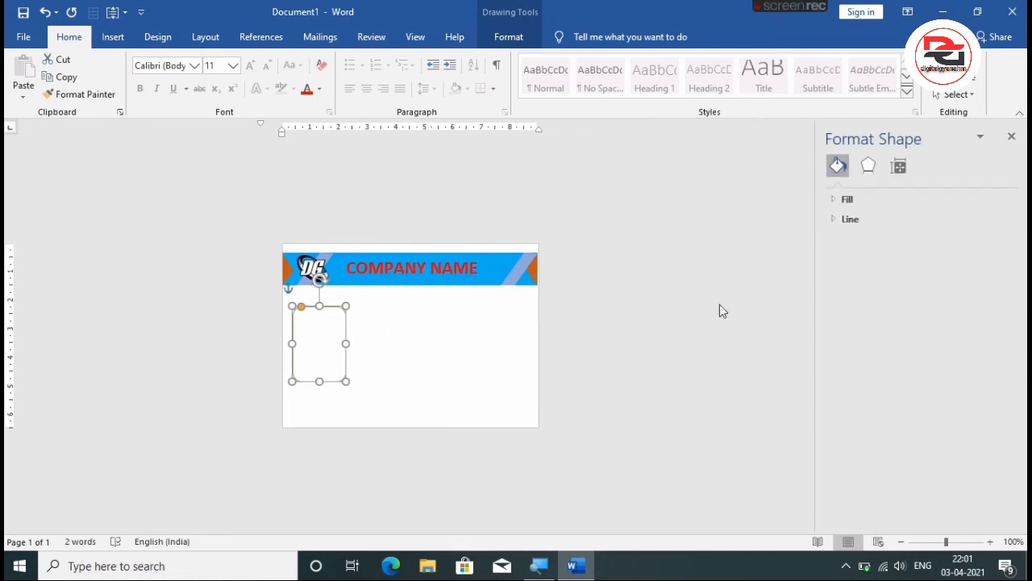
left_click(881, 199)
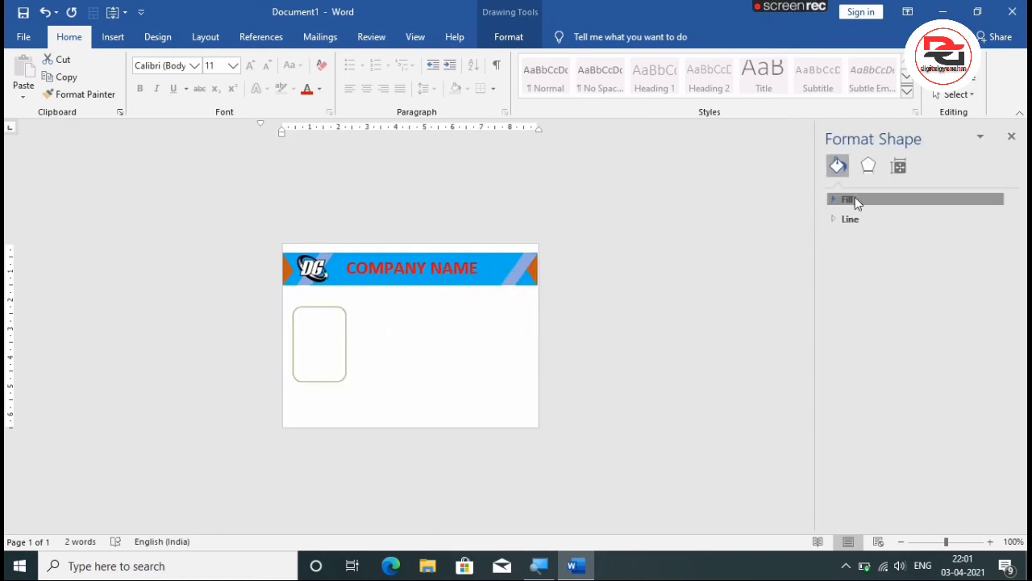
left_click(855, 199)
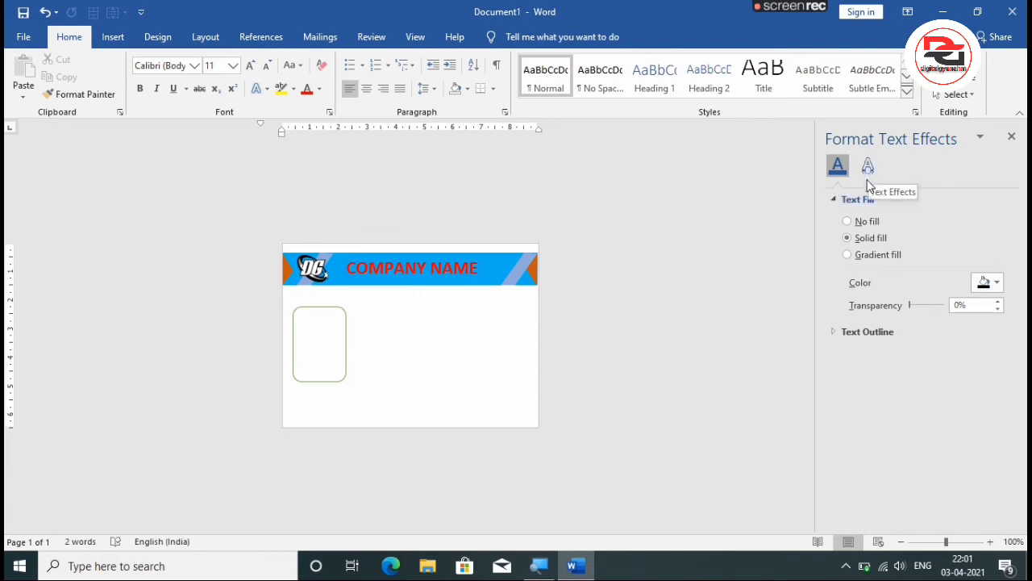
left_click(324, 343)
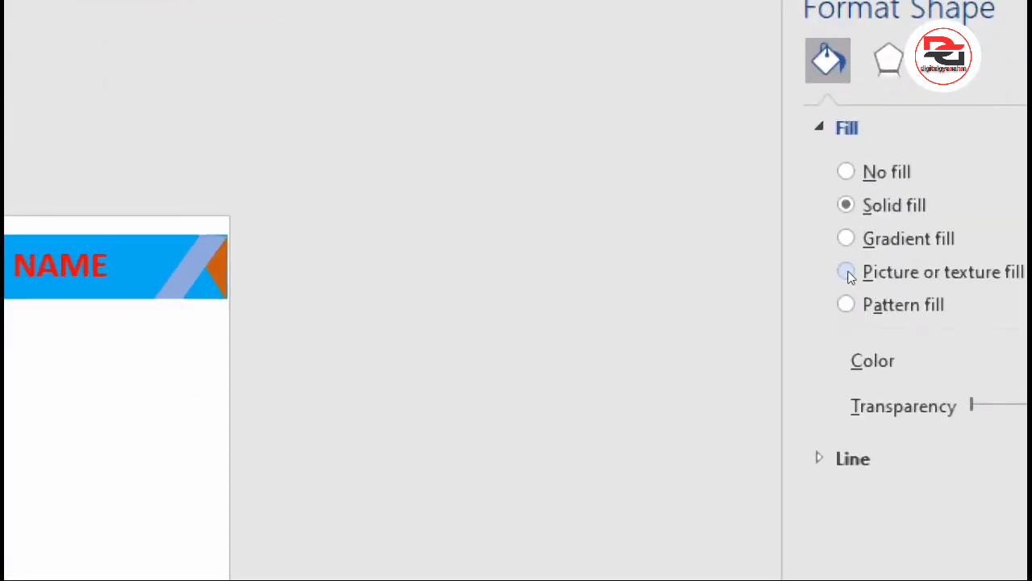
left_click(887, 273)
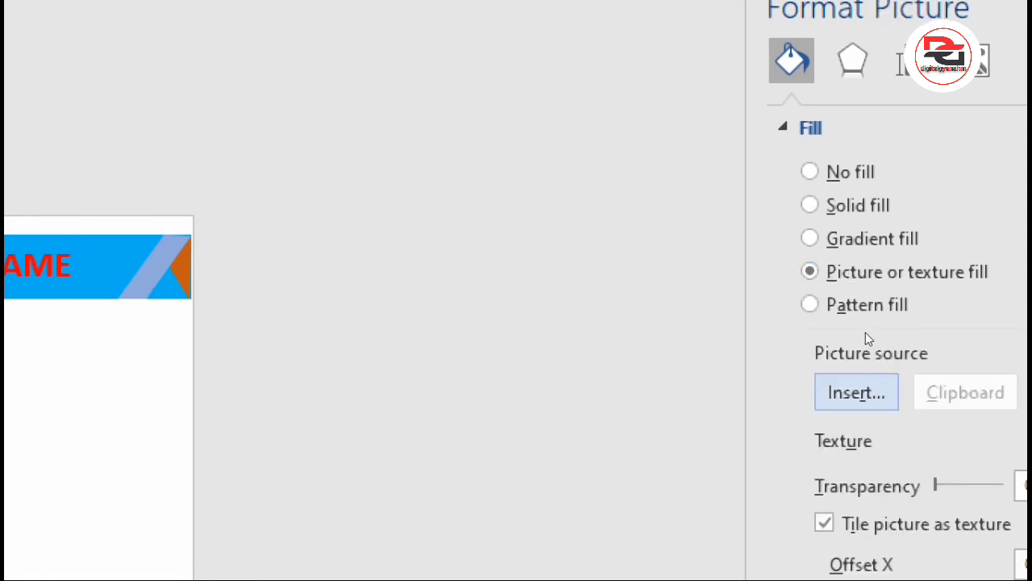
left_click(859, 390)
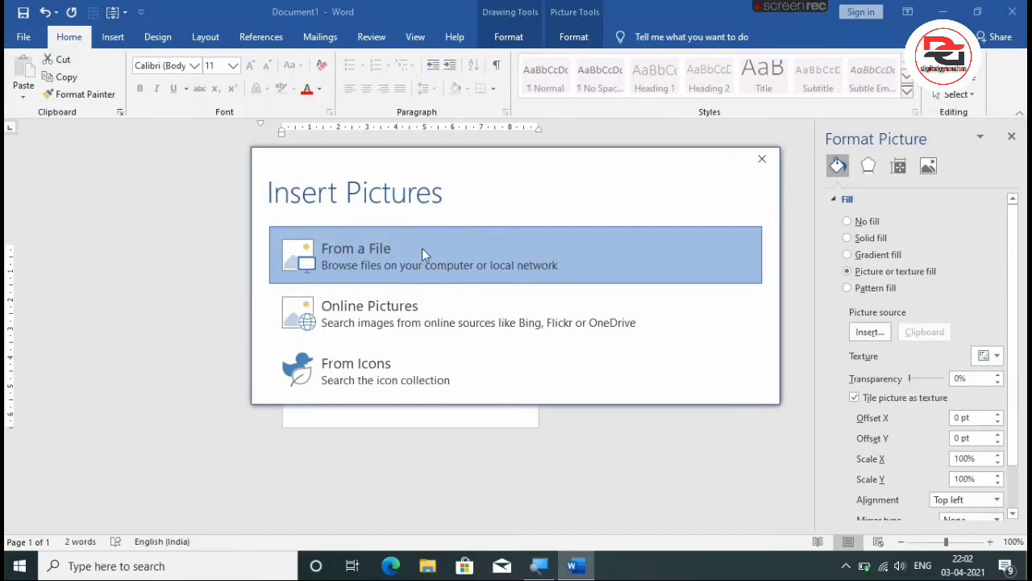
left_click(401, 253)
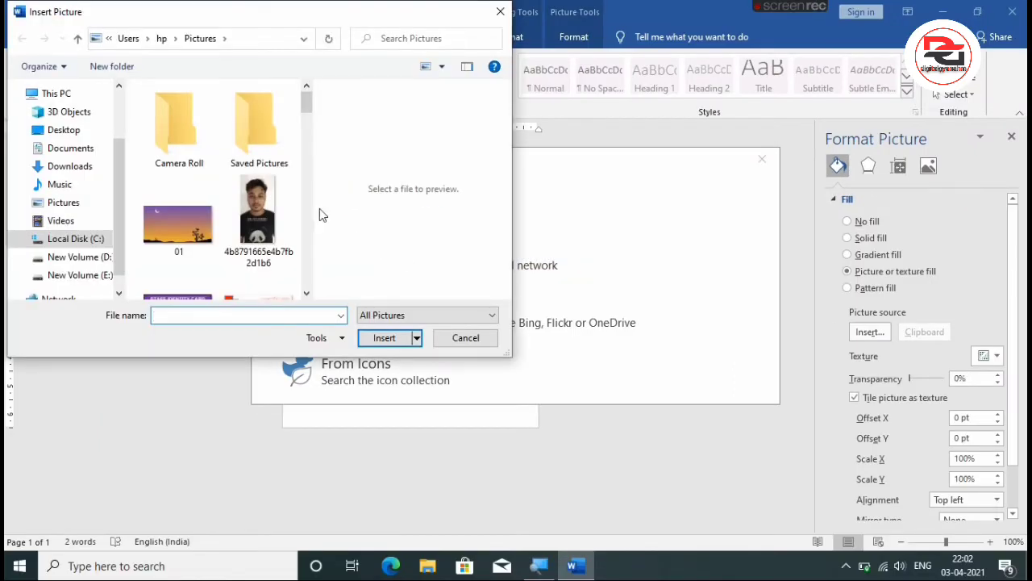
left_click_drag(311, 106, 293, 226)
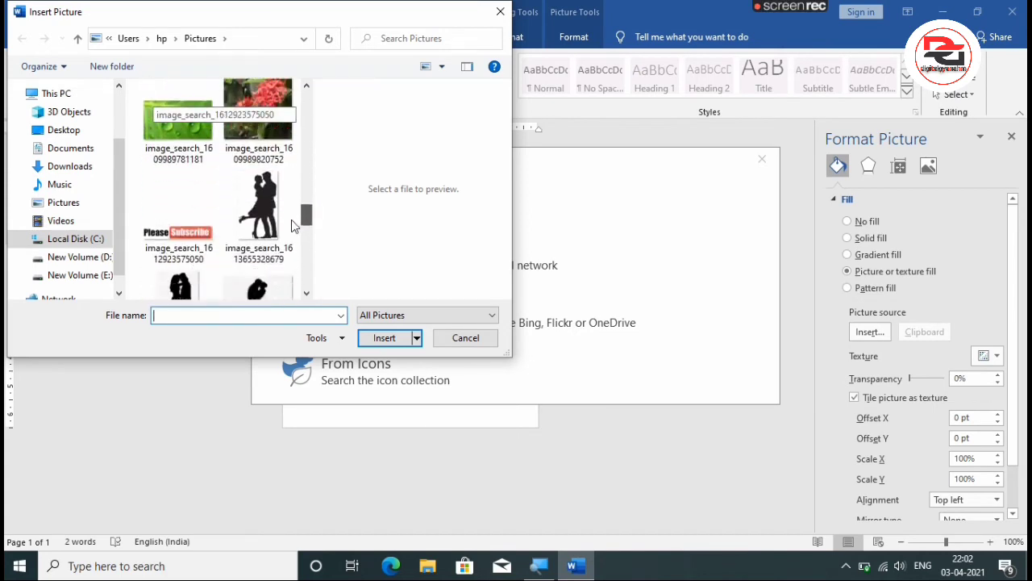
scroll(266, 210, "down", 5)
left_click(253, 189)
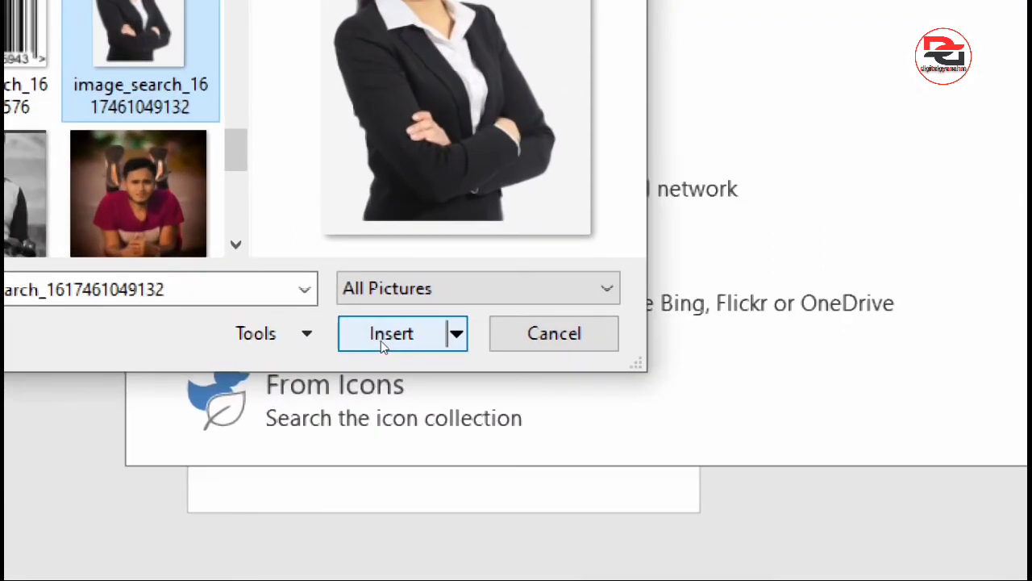
left_click(391, 334)
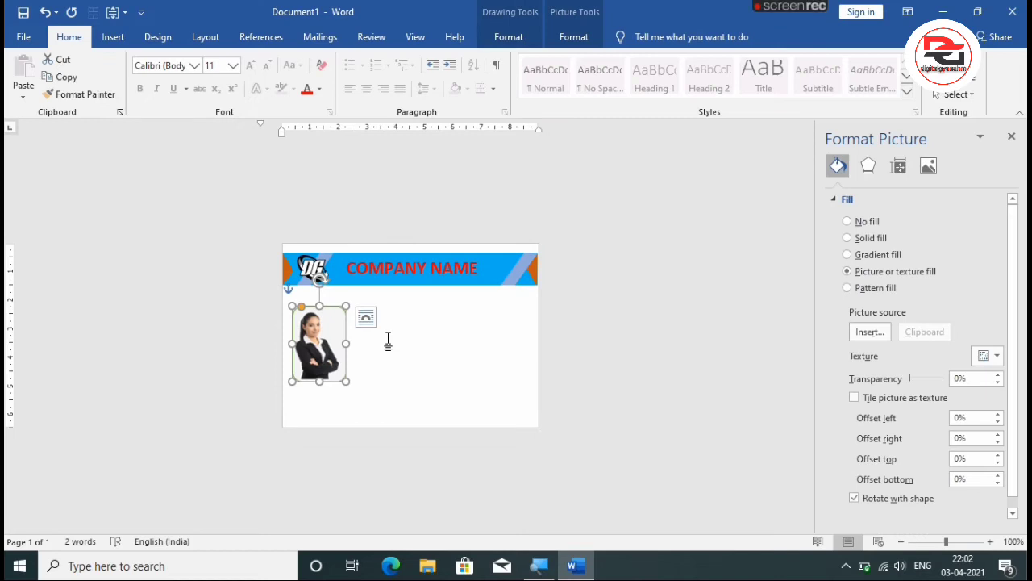
left_click(388, 342)
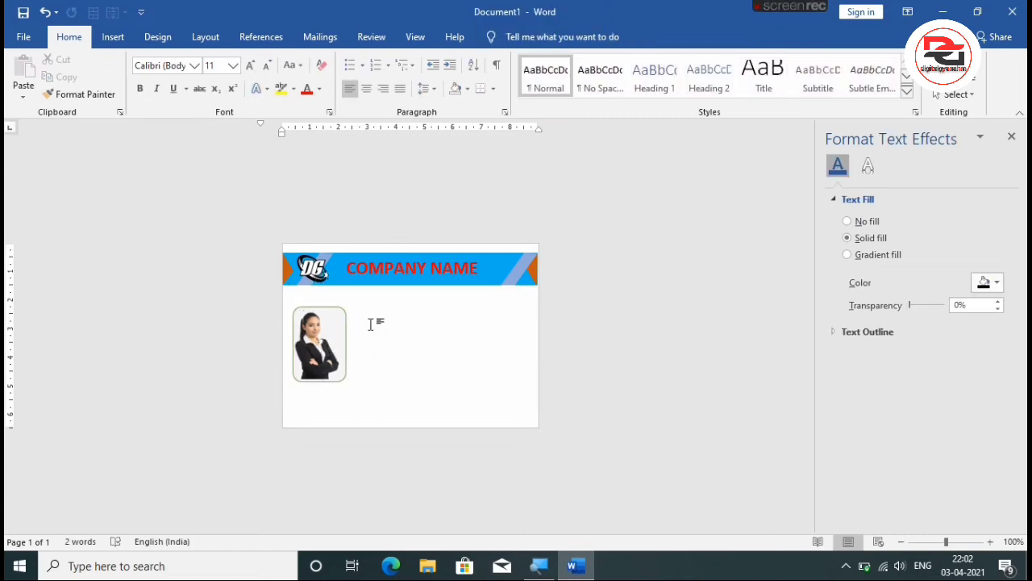
Draw a text box about 3.7 cm wide beside the portrait photo, below the header.
left_click(113, 36)
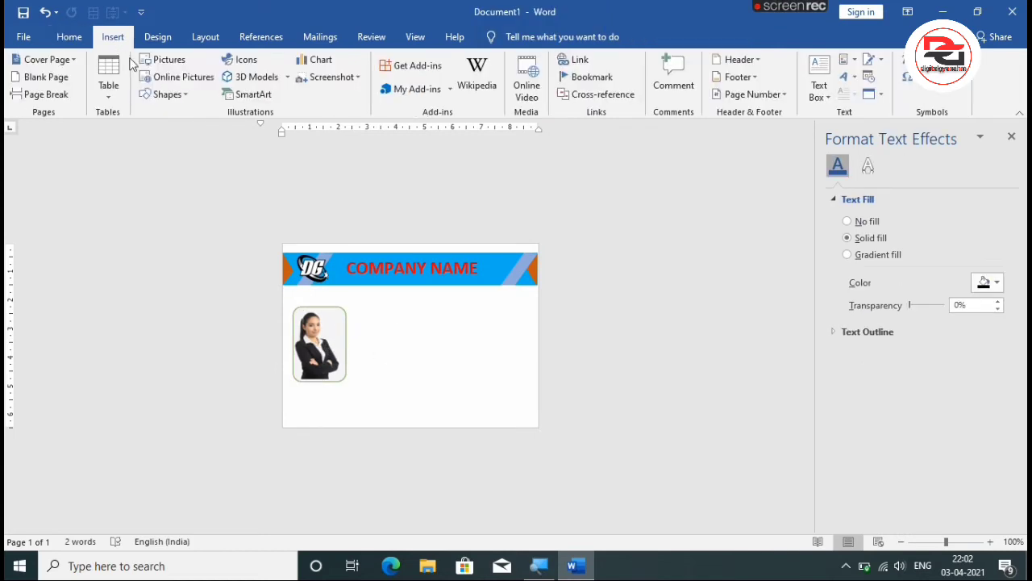
left_click(165, 95)
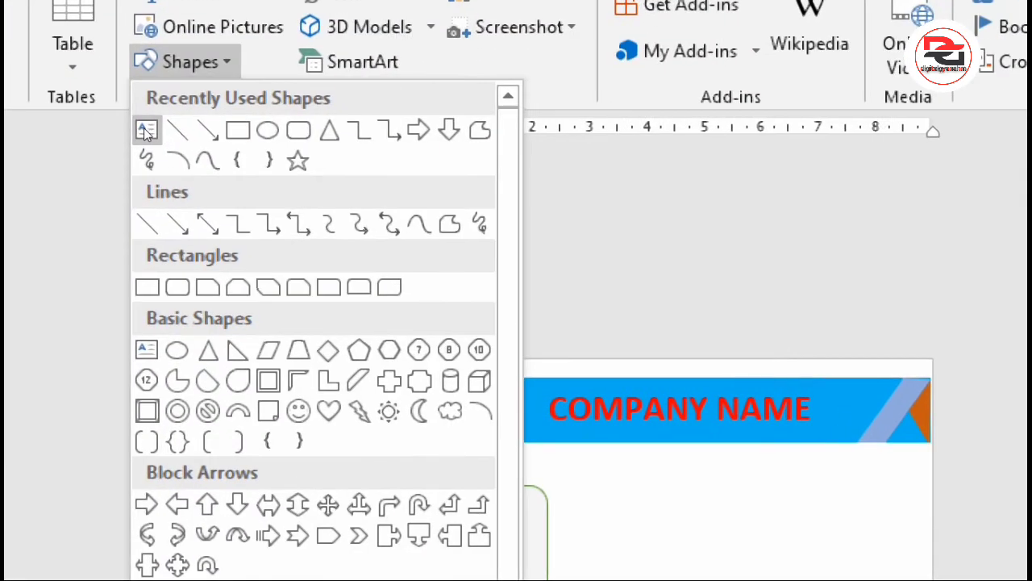
left_click(146, 131)
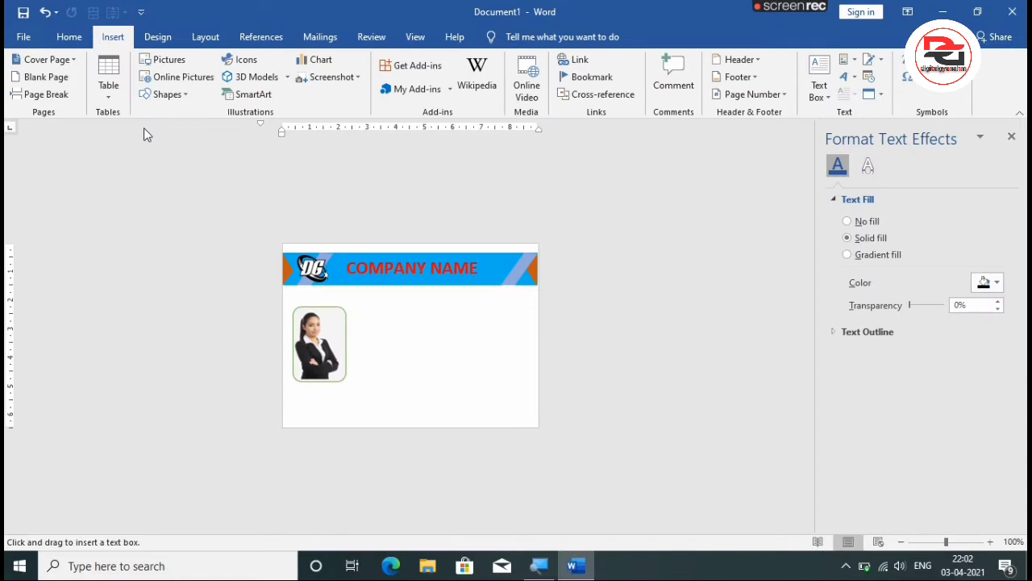
left_click_drag(571, 471, 706, 580)
left_click_drag(425, 375, 465, 382)
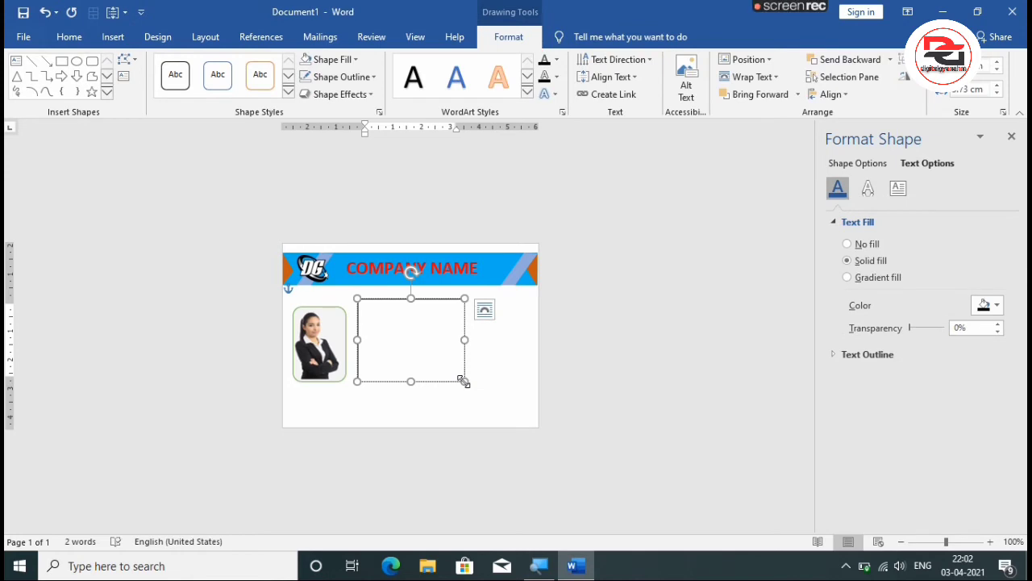
Enter the card holder's name after the prefix MS: in the text box, with an IDNO: line and the ID number below it.
type("MS")
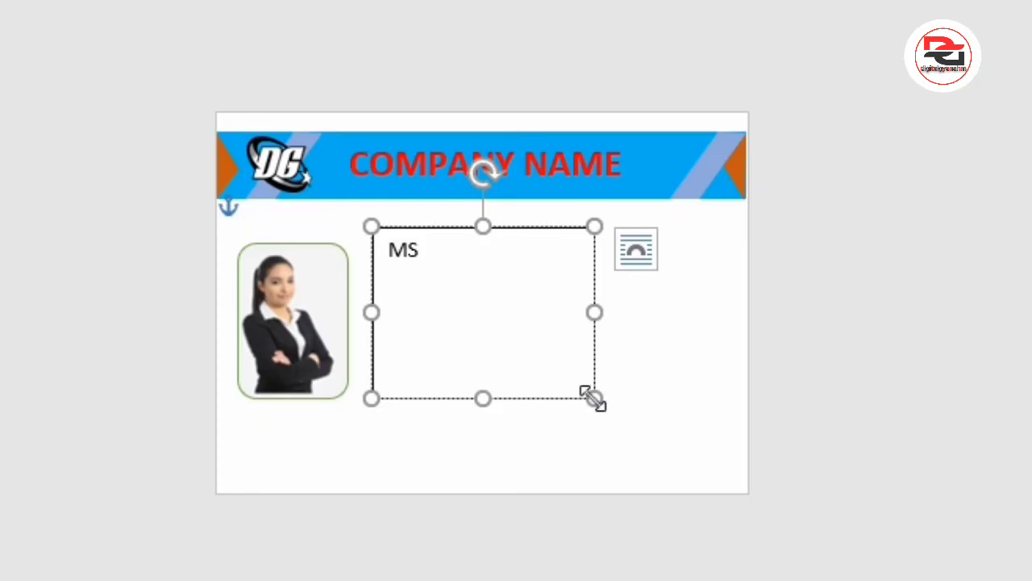
type(": JOYOTI")
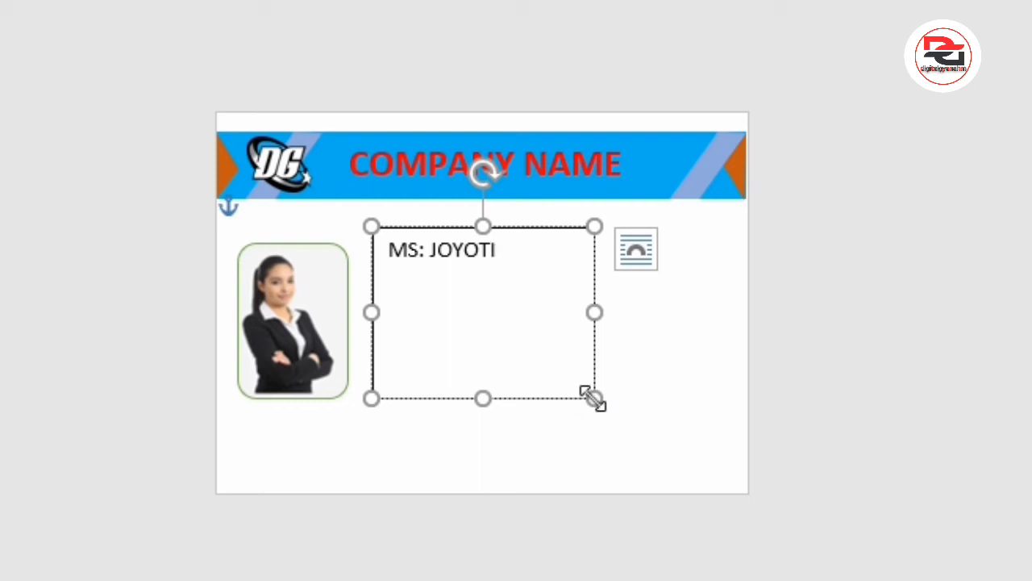
key("Return")
type("IDNO:0000")
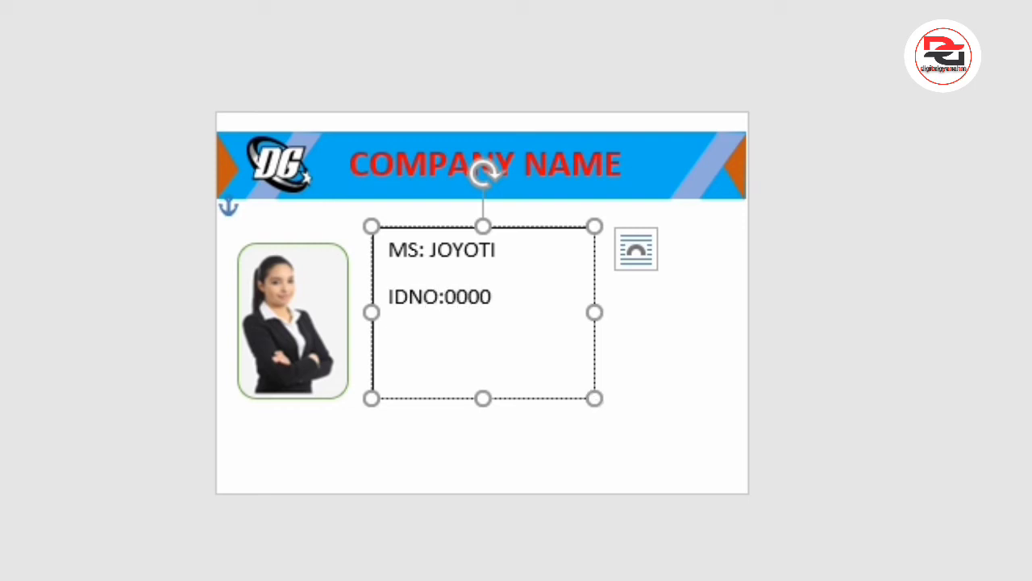
Add the line JOINED:2/1/21 below the ID number.
key("Return")
type("JOINED")
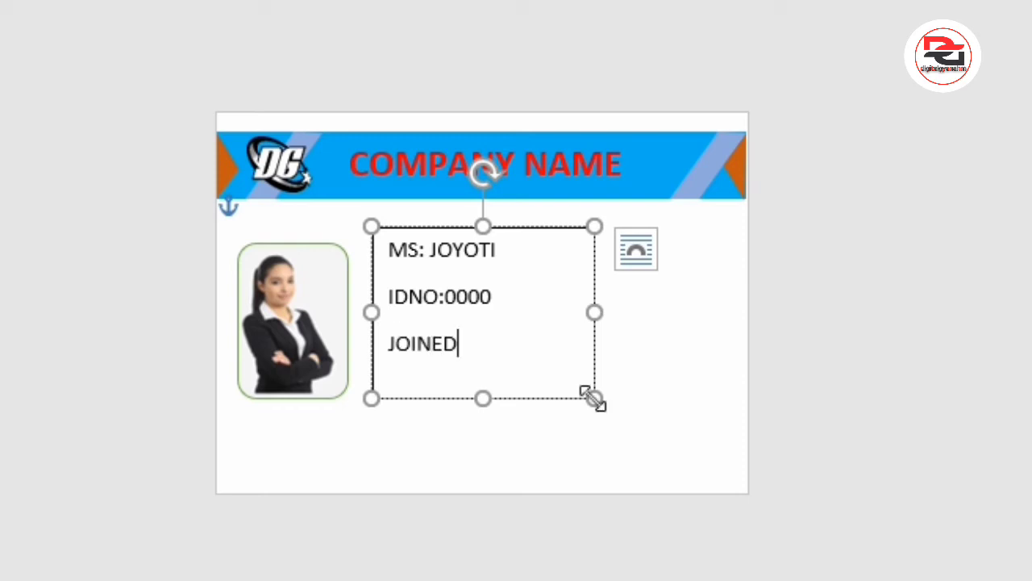
type(":2/1/21 ")
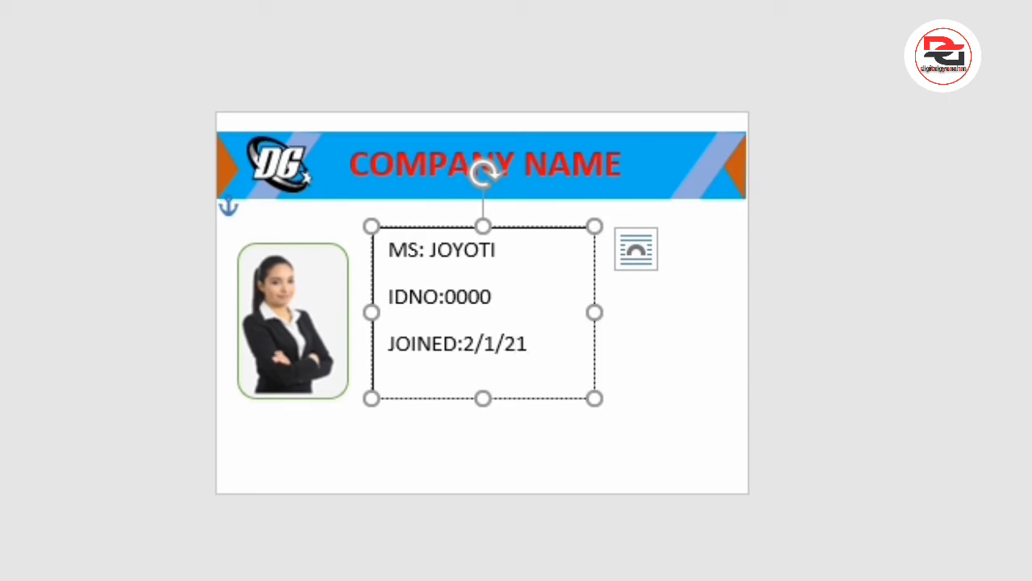
type("EXPIRATION")
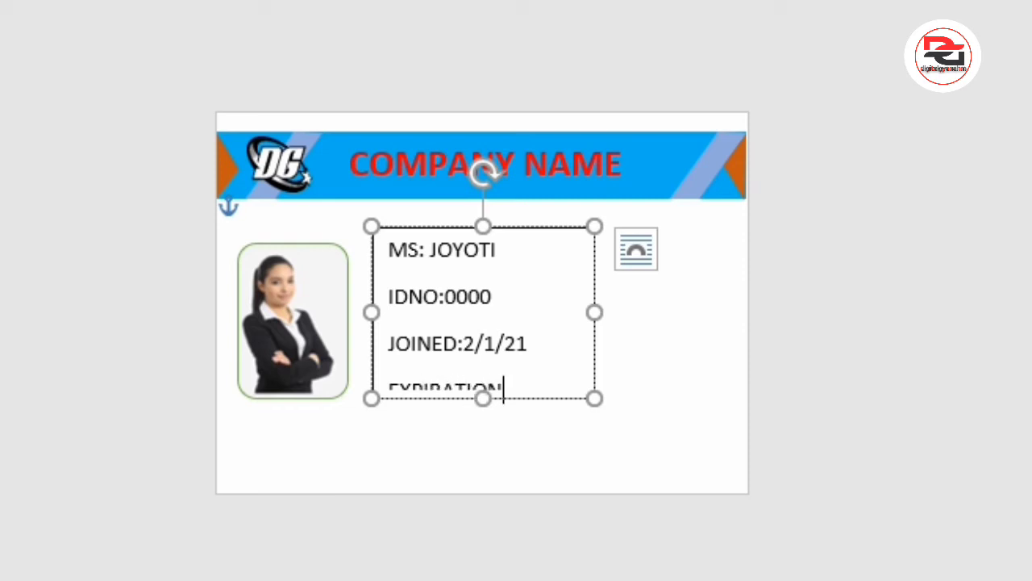
type(":1/2/22")
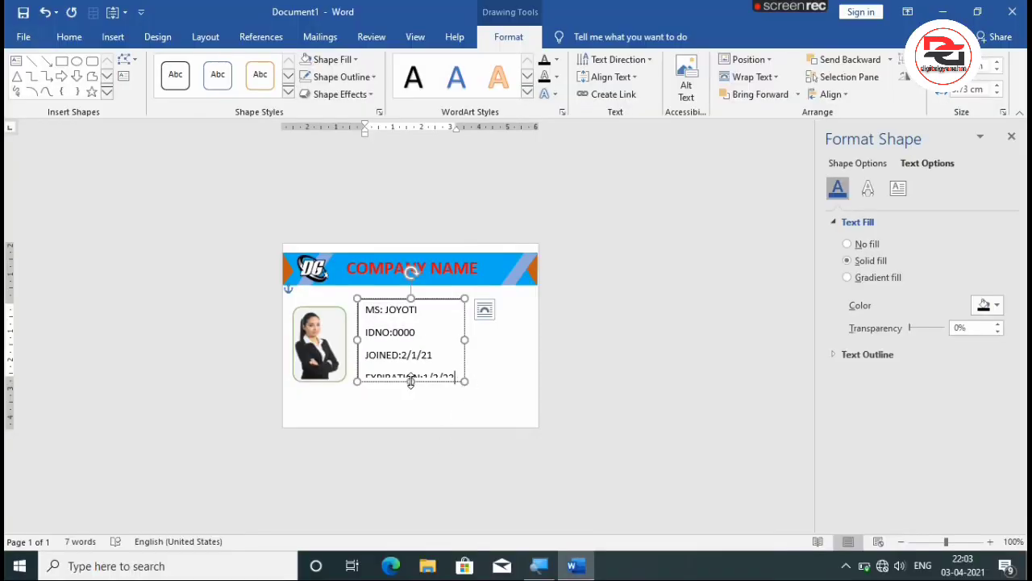
Add the line EXPIRATION:1/3/23 and extend the text box downward until the whole line fits.
left_click_drag(411, 380, 412, 392)
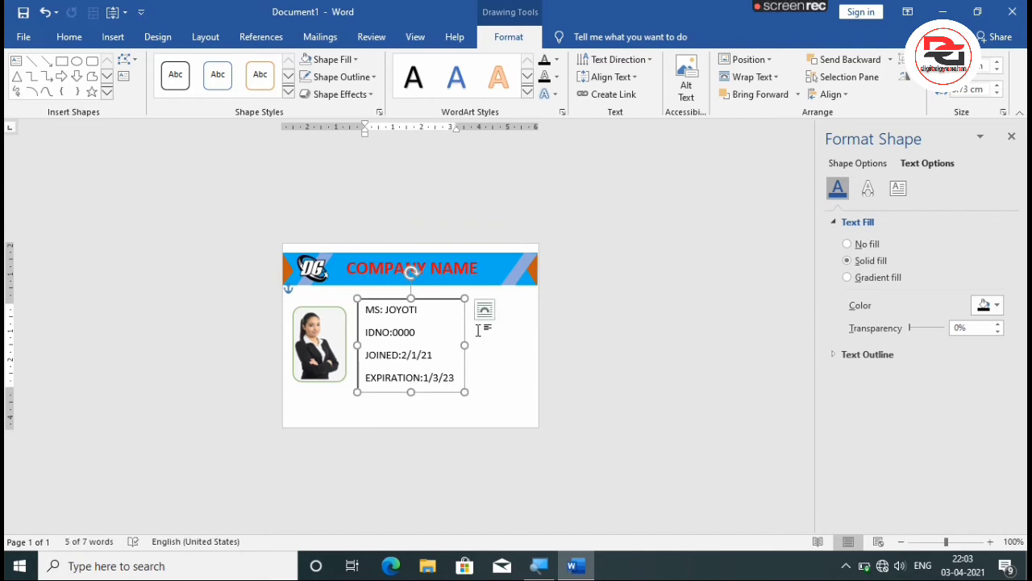
Remove the fill and the outline from the details text box.
left_click(343, 61)
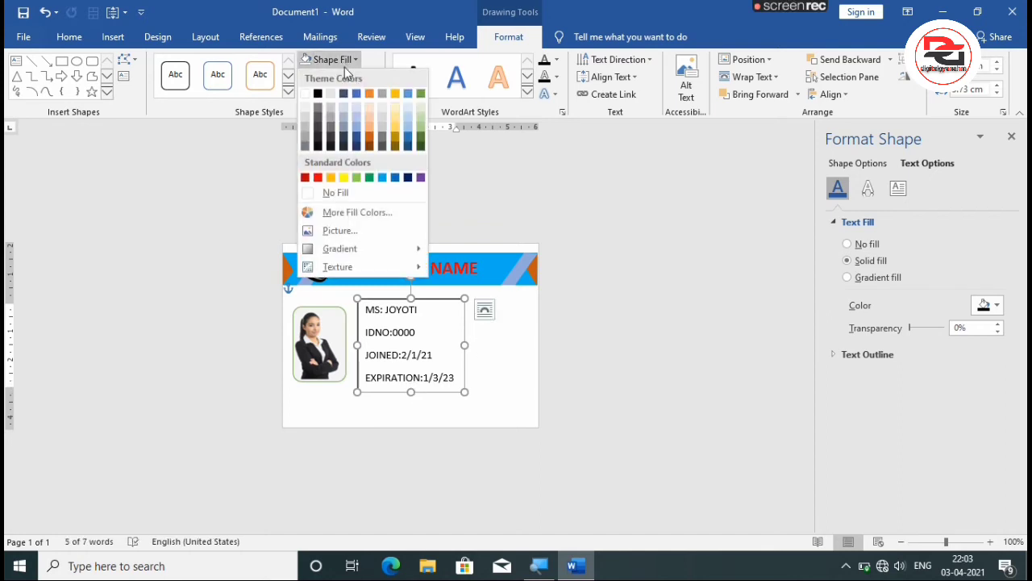
left_click(338, 192)
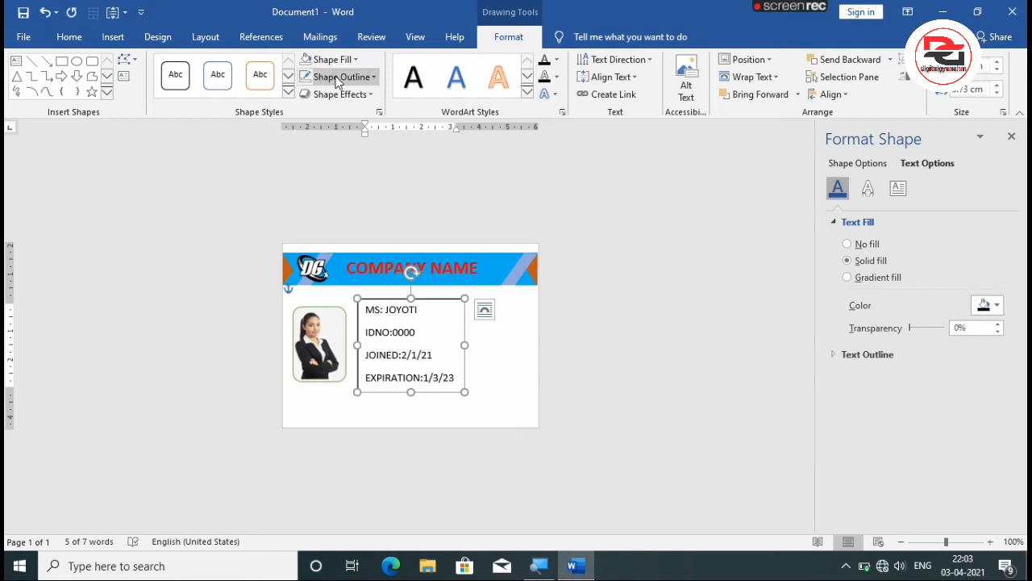
left_click(337, 78)
left_click(332, 209)
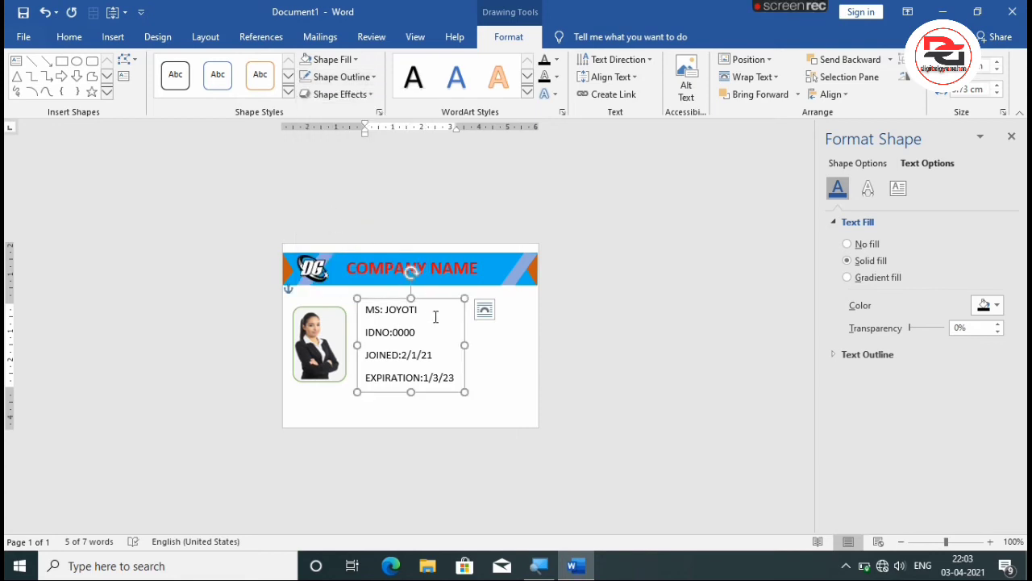
Format the card holder's name line as bold, 14 pt, in standard Blue.
left_click_drag(424, 311, 360, 311)
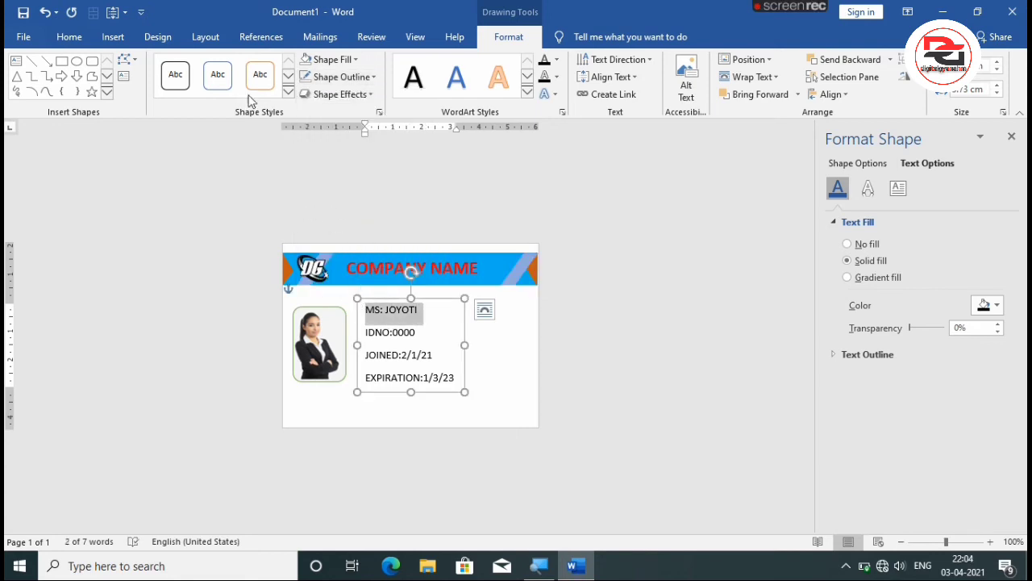
left_click(69, 37)
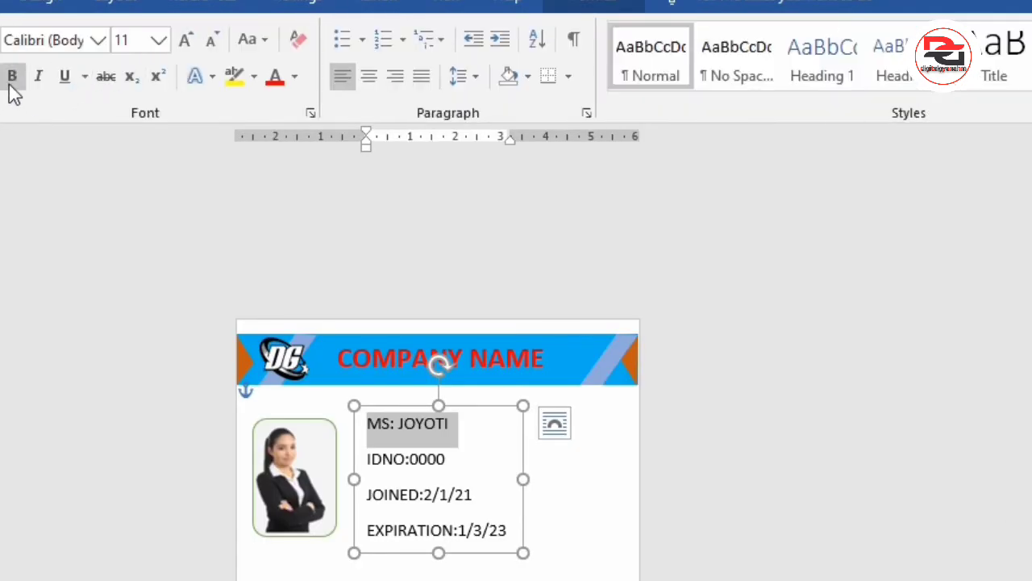
left_click(11, 84)
left_click(188, 40)
left_click(188, 41)
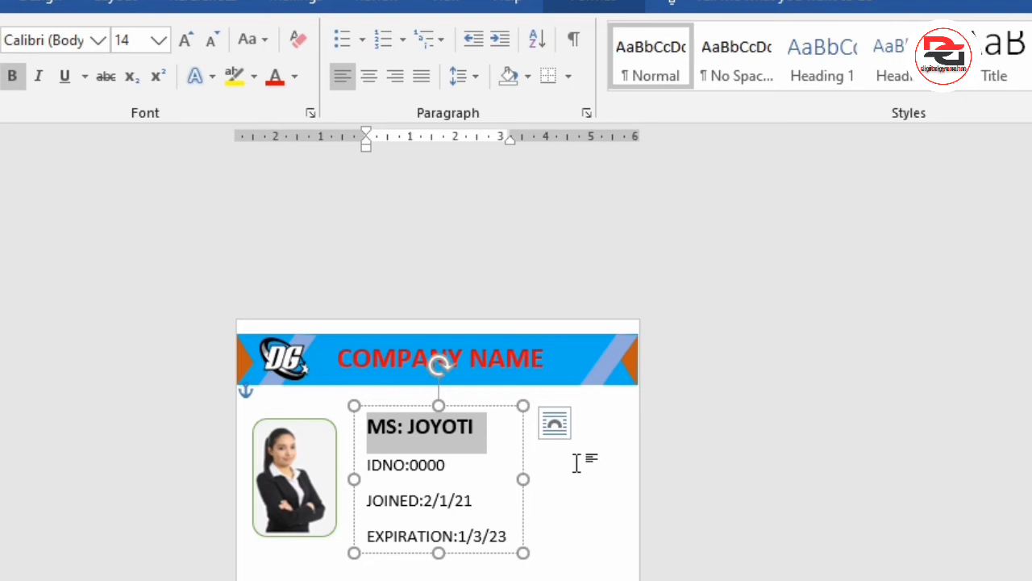
left_click(296, 76)
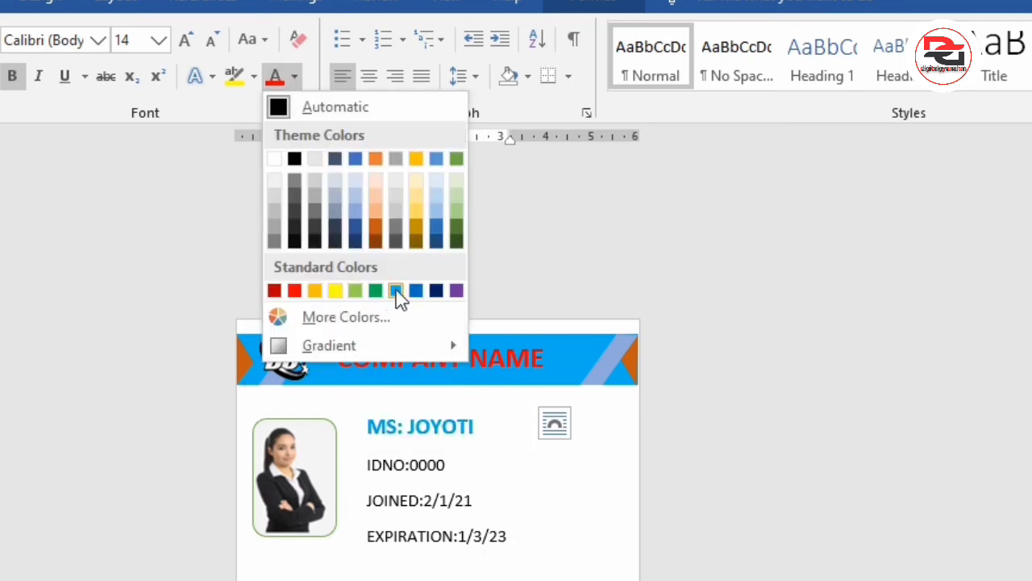
left_click(416, 291)
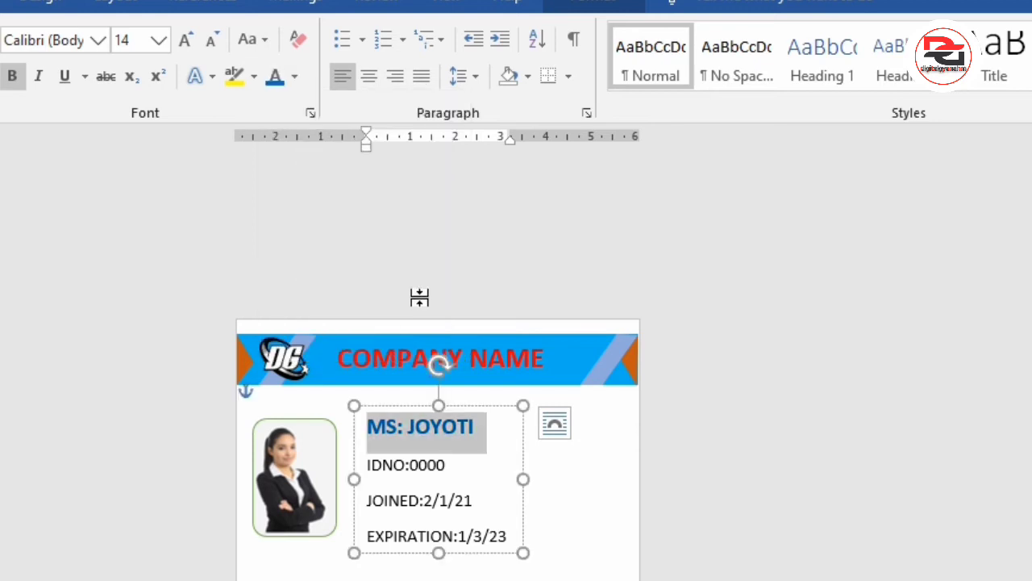
left_click(572, 468)
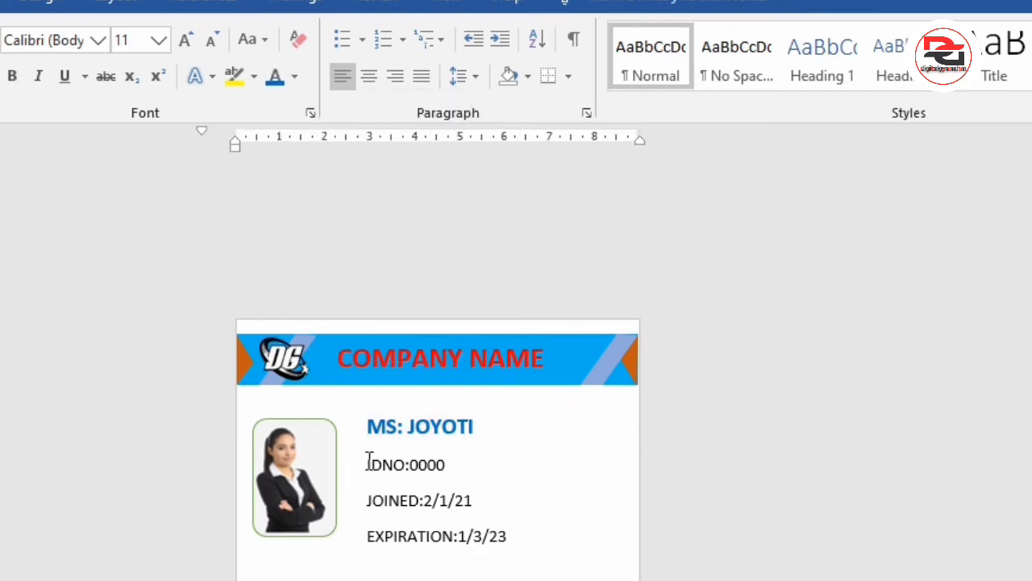
Color the ID number, joining date and expiration lines in standard Purple.
left_click_drag(368, 462, 508, 553)
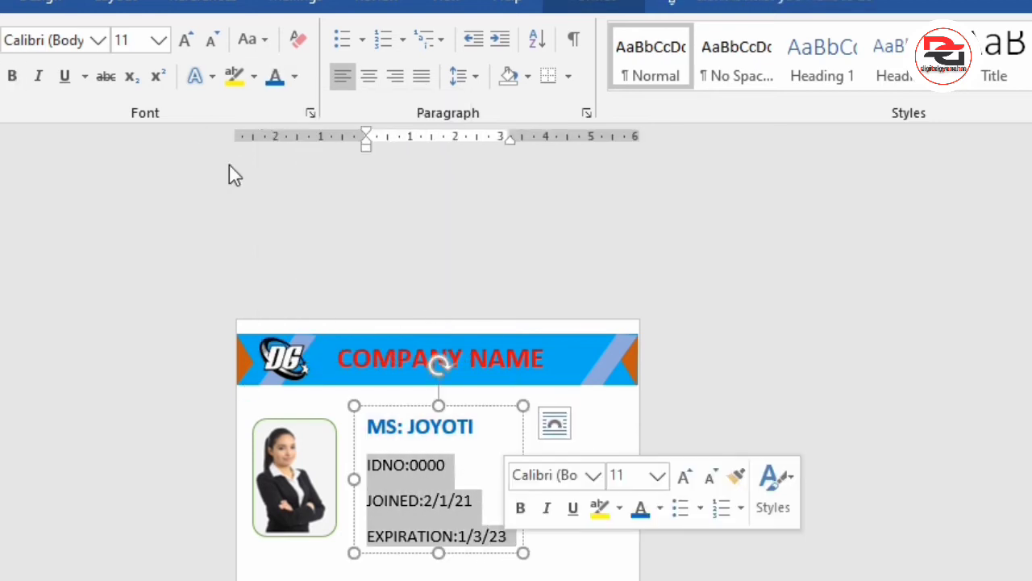
left_click(294, 77)
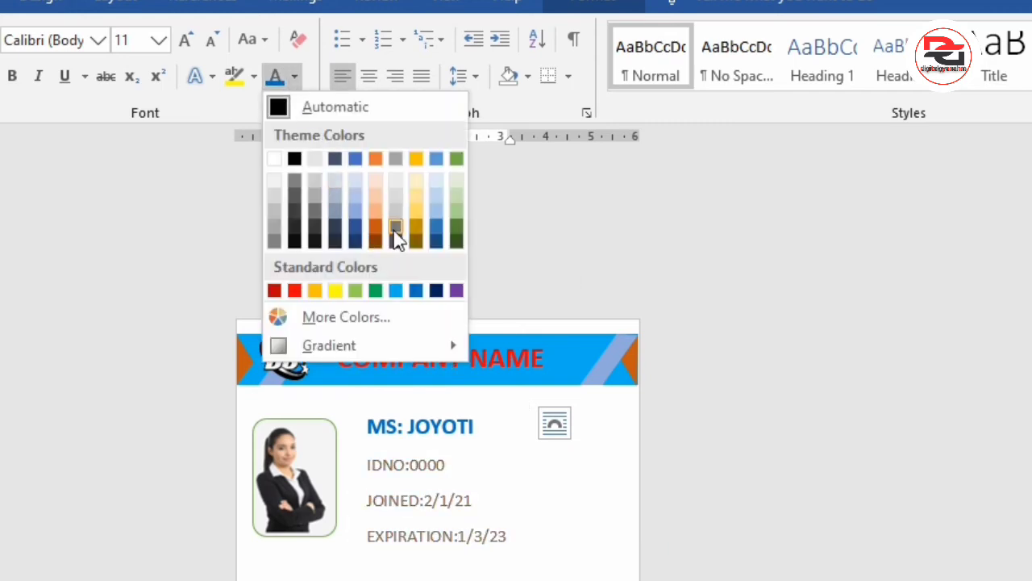
left_click(457, 292)
left_click(486, 410)
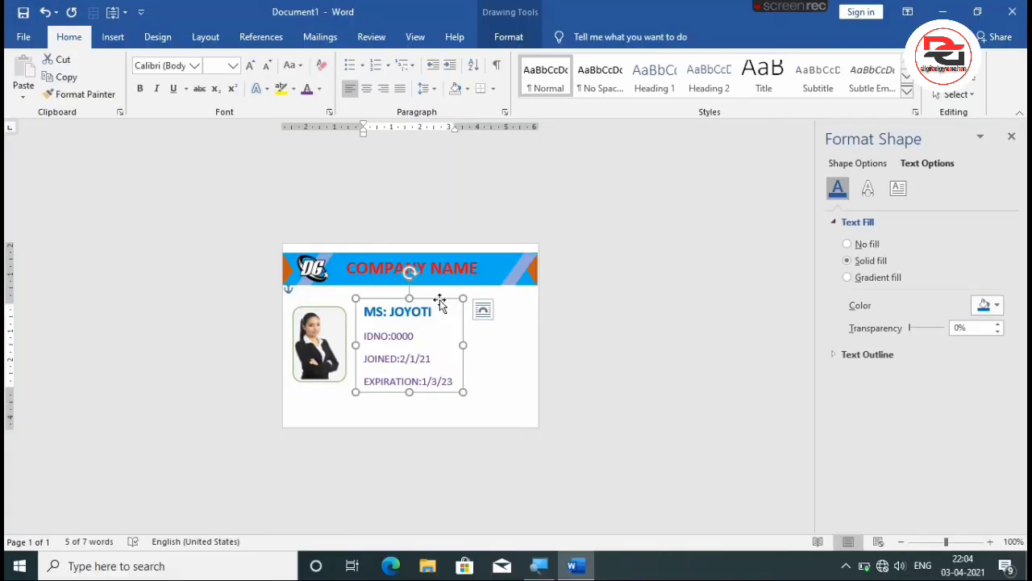
left_click(486, 355)
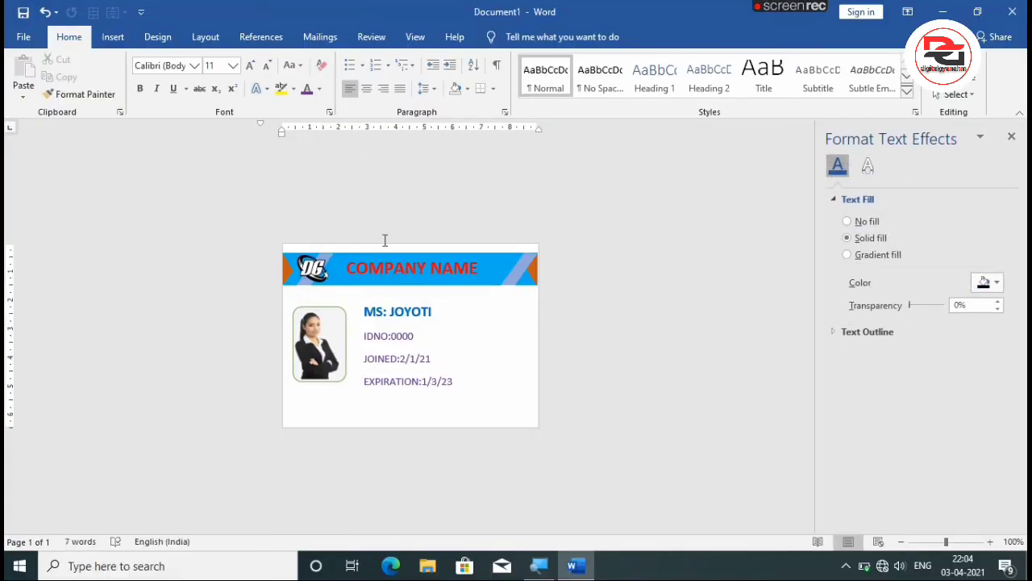
Draw a thin rectangle about 8.9 cm wide across the bottom of the card and nudge it down to the card's lower edge.
left_click(113, 37)
left_click(171, 95)
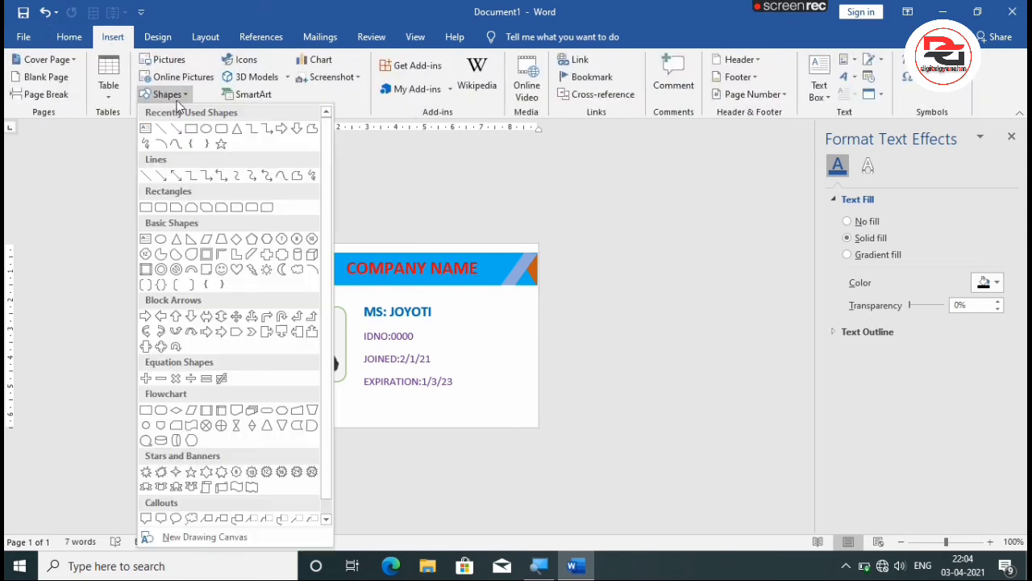
left_click(189, 129)
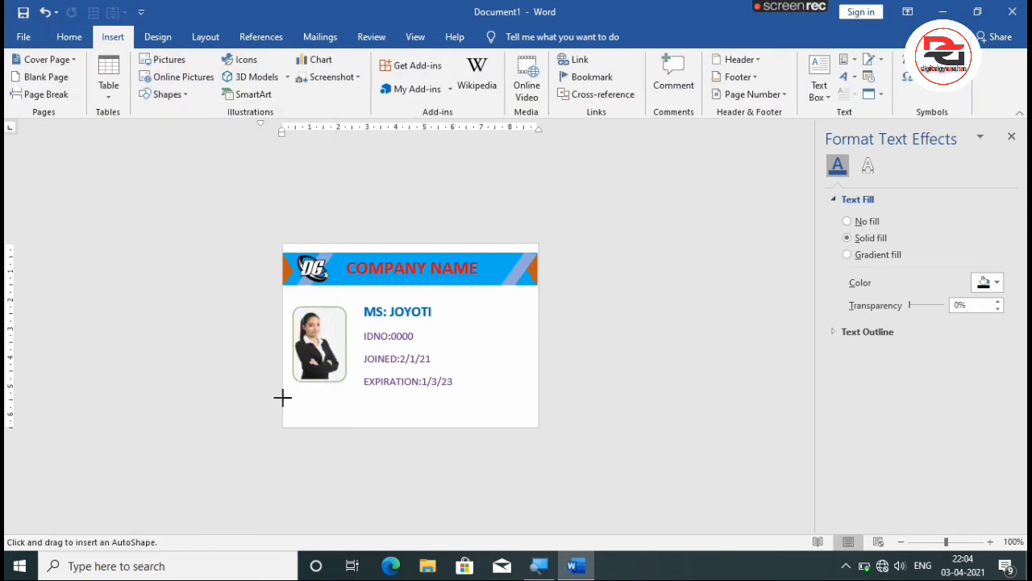
mouse_move(283, 398)
left_mouse_down()
mouse_move(357, 422)
mouse_move(537, 422)
left_mouse_up()
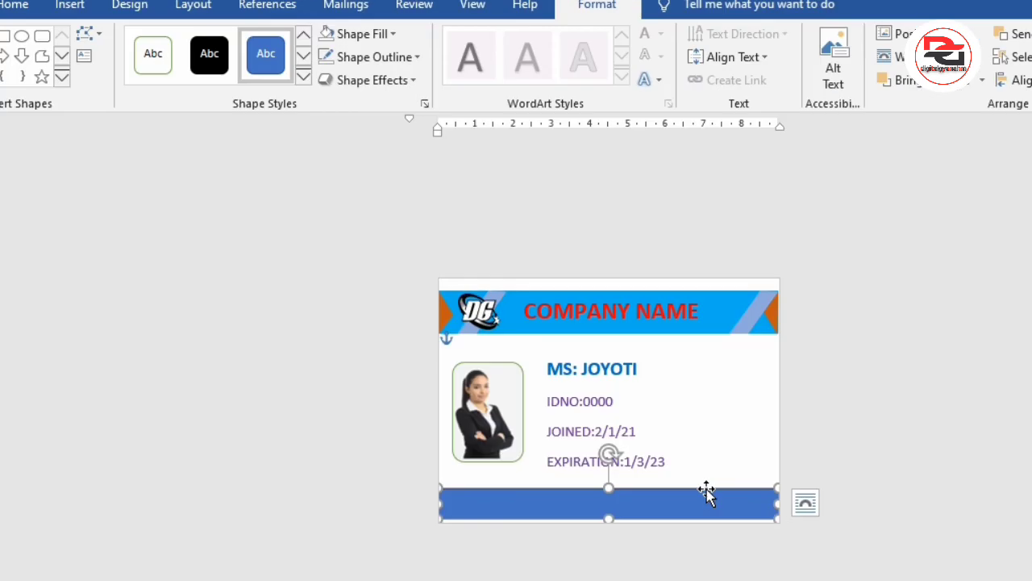
key("Down")
key("Down")
key("Down")
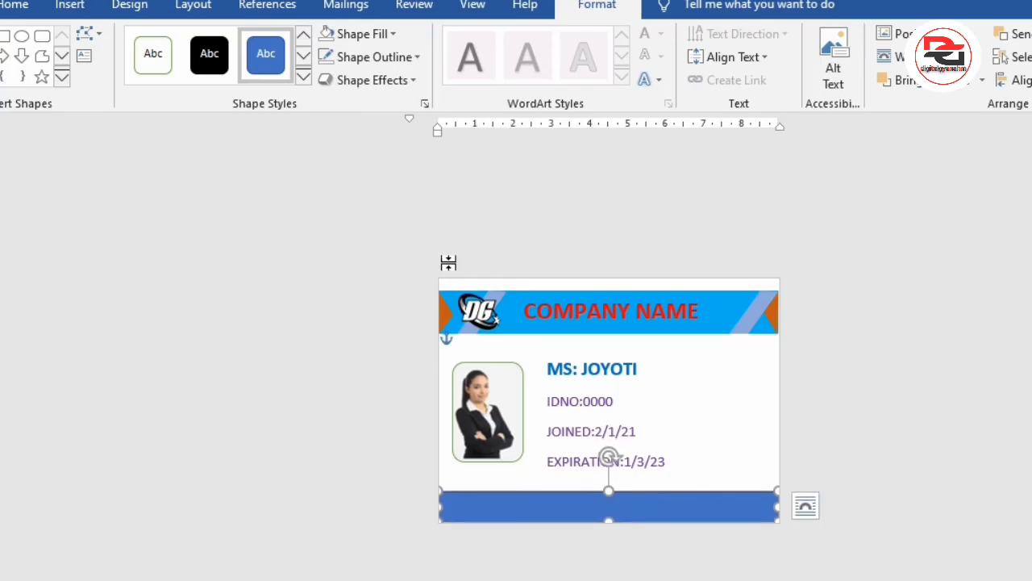
Remove the footer rectangle's outline and fill it with standard Light Blue.
left_click(377, 57)
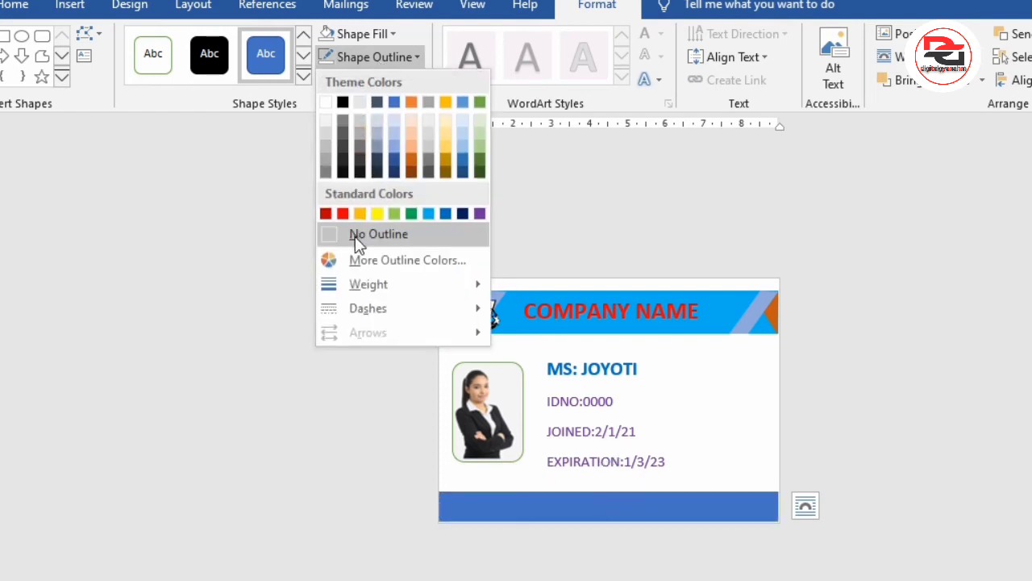
left_click(357, 236)
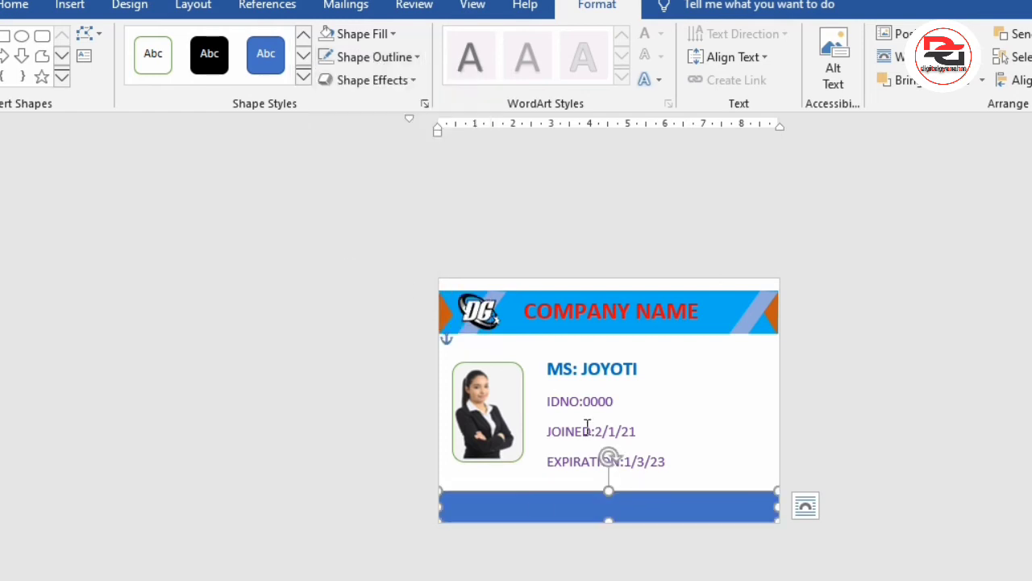
right_click(542, 512)
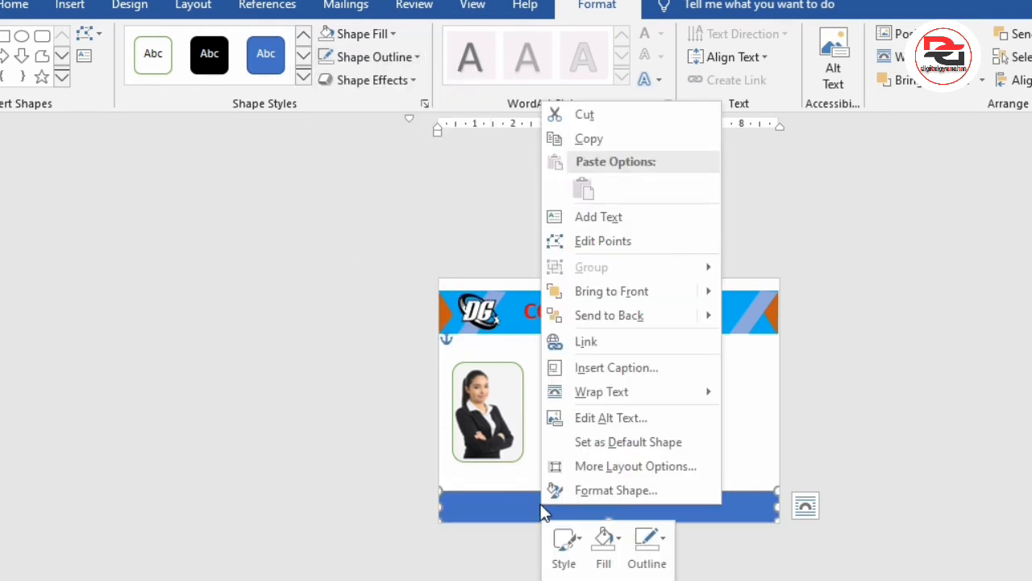
left_click(373, 228)
left_click(359, 33)
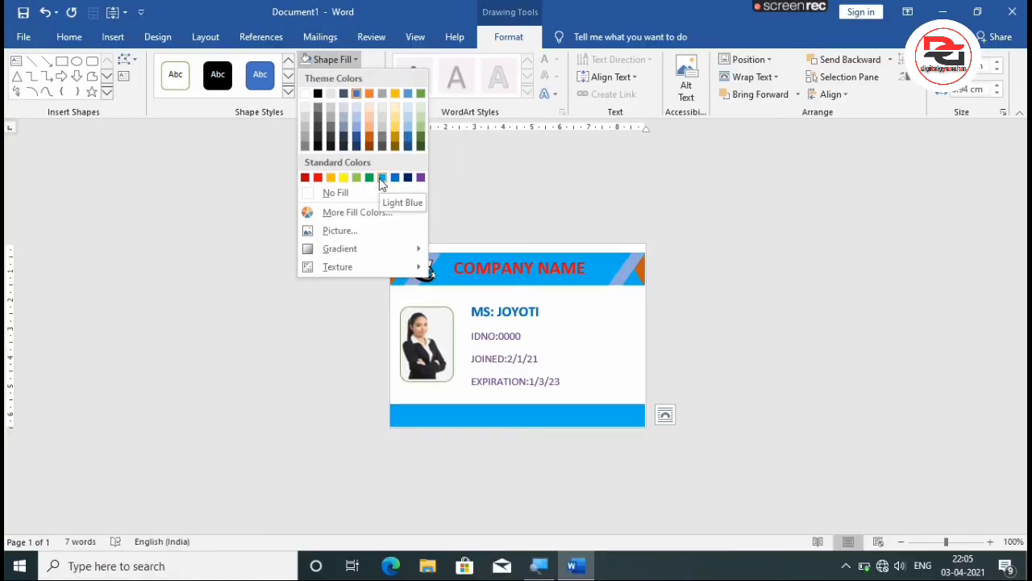
left_click(383, 178)
left_click(702, 340)
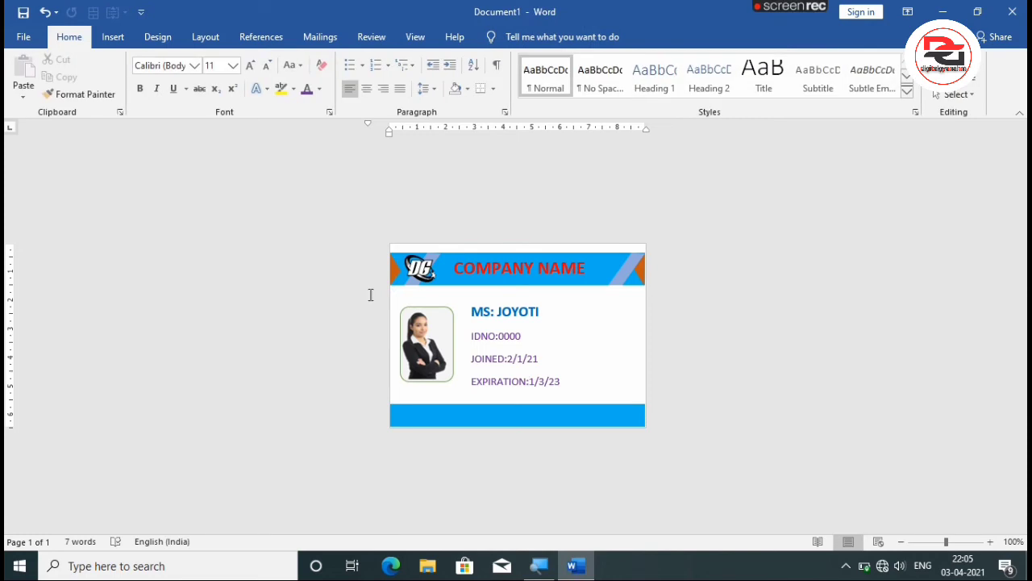
Draw a text box beside the employee details, enter "SIGNATURE" and widen the box to about 2.6 cm.
left_click(112, 37)
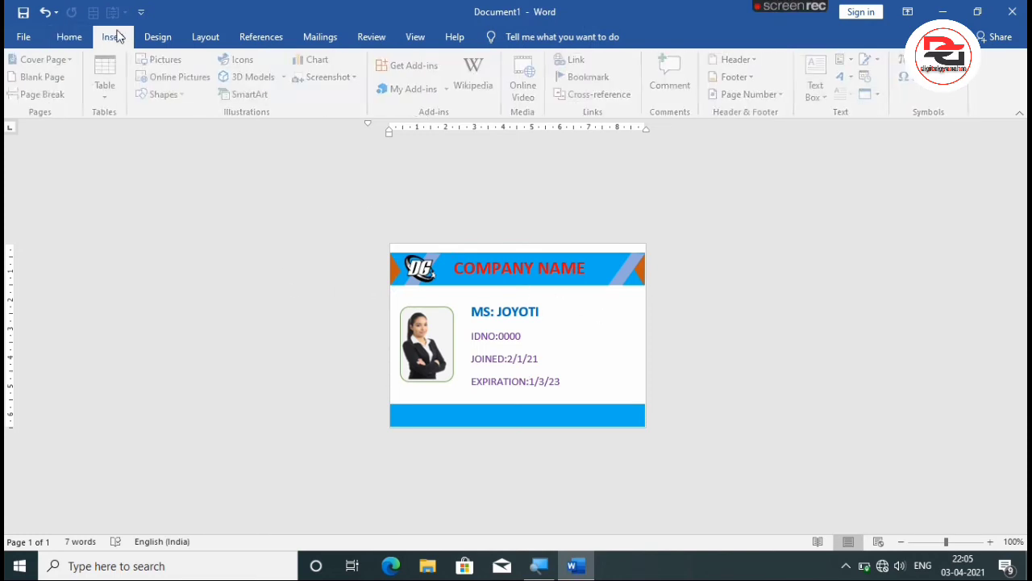
left_click(180, 94)
left_click(146, 125)
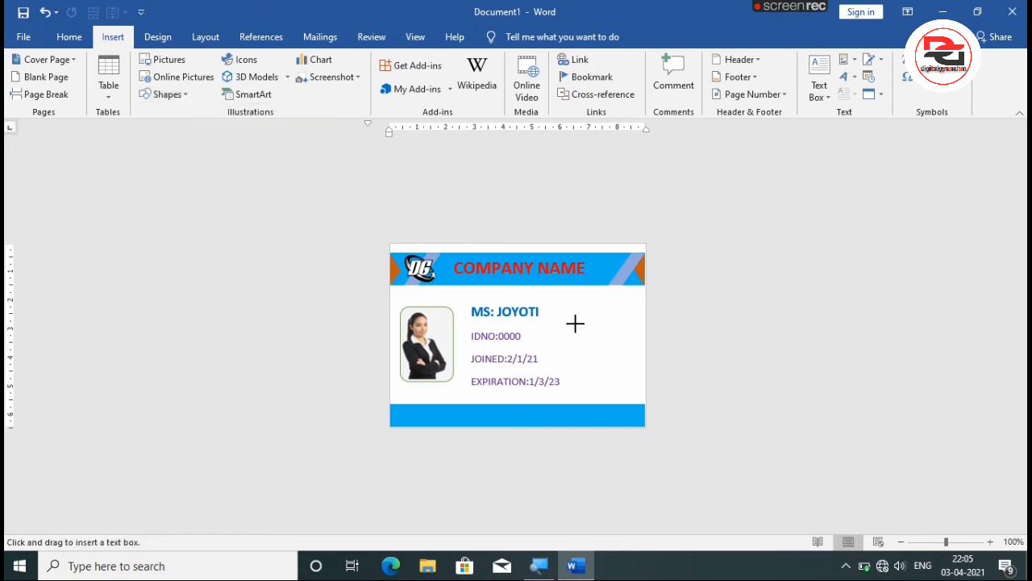
left_click_drag(570, 325, 634, 352)
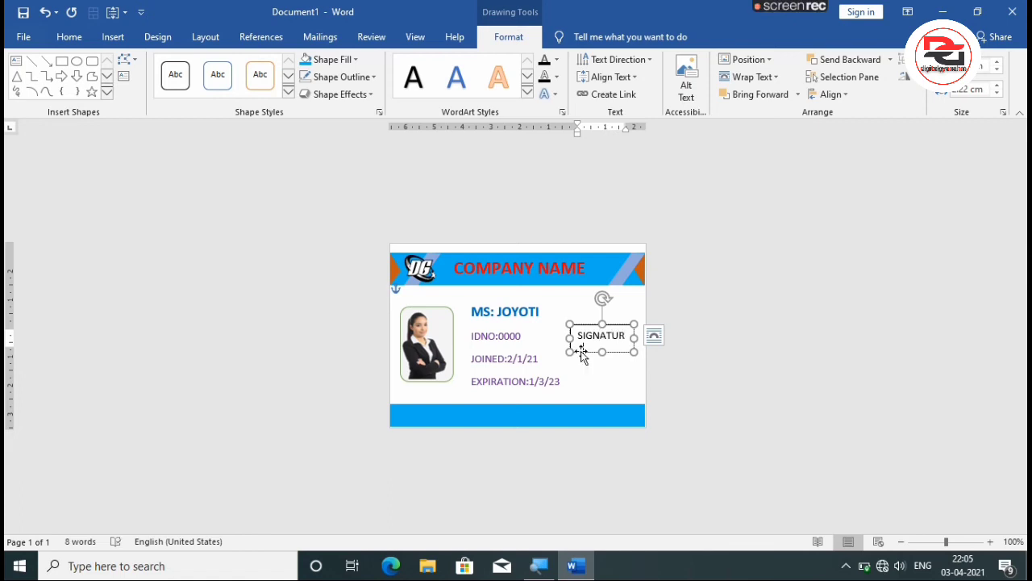
left_click_drag(634, 351, 642, 351)
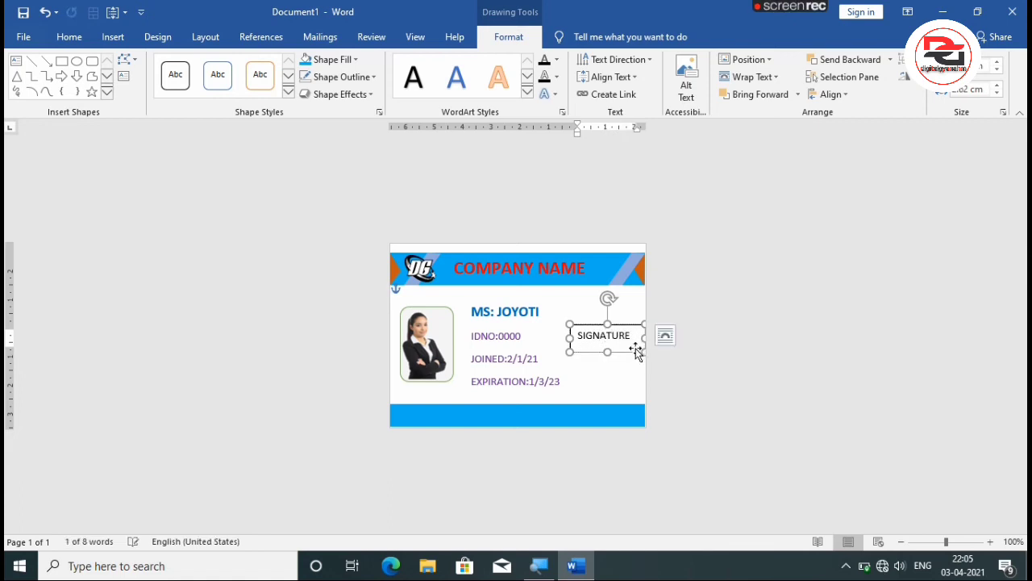
Remove the outline and the fill from the SIGNATURE text box.
left_click(351, 77)
left_click(341, 211)
left_click(331, 59)
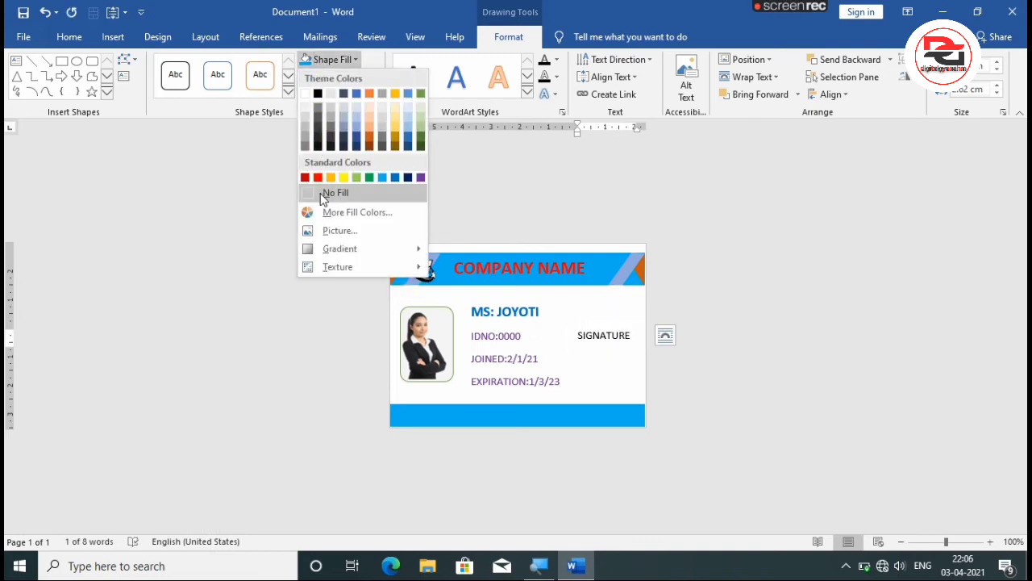
left_click(322, 195)
Set the SIGNATURE text in Arial Narrow and shift its text box slightly down.
left_click_drag(633, 333, 574, 335)
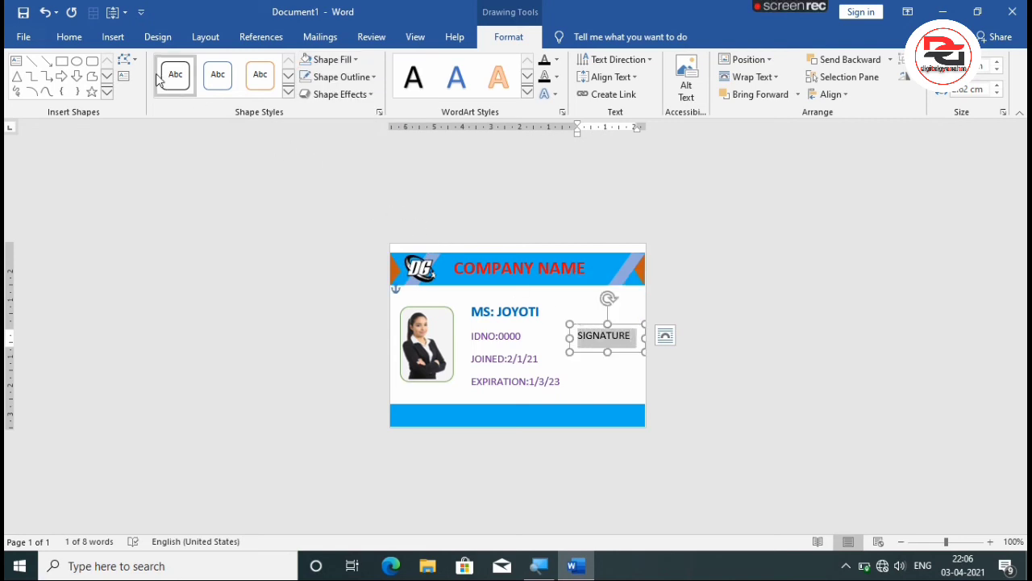
left_click(71, 37)
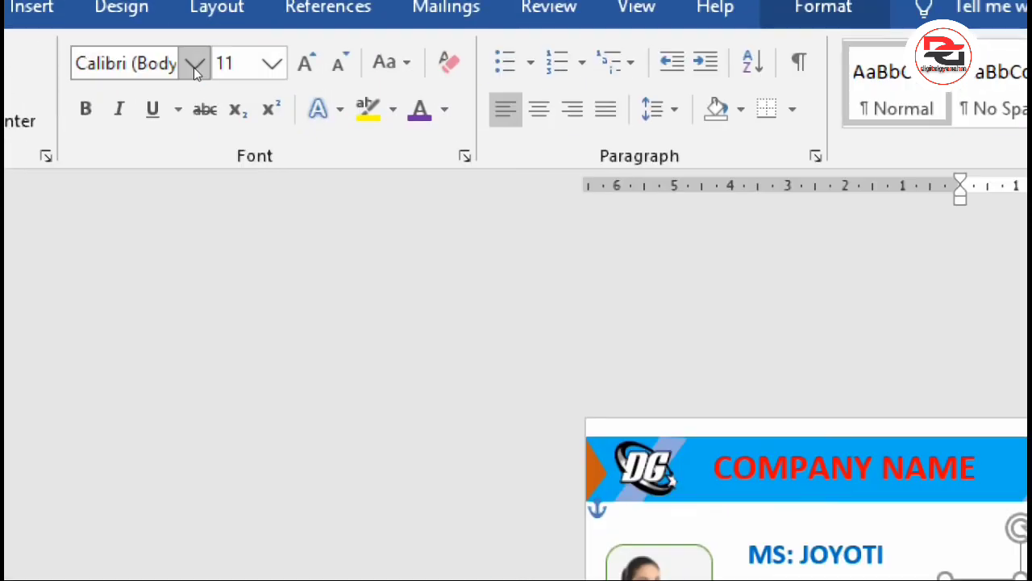
left_click(194, 67)
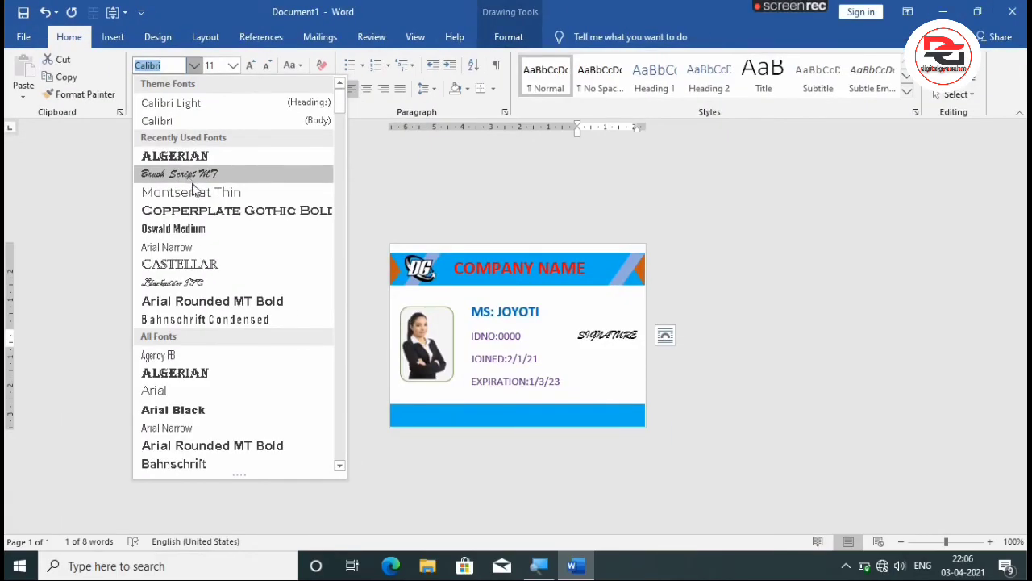
left_click(194, 246)
left_click(582, 373)
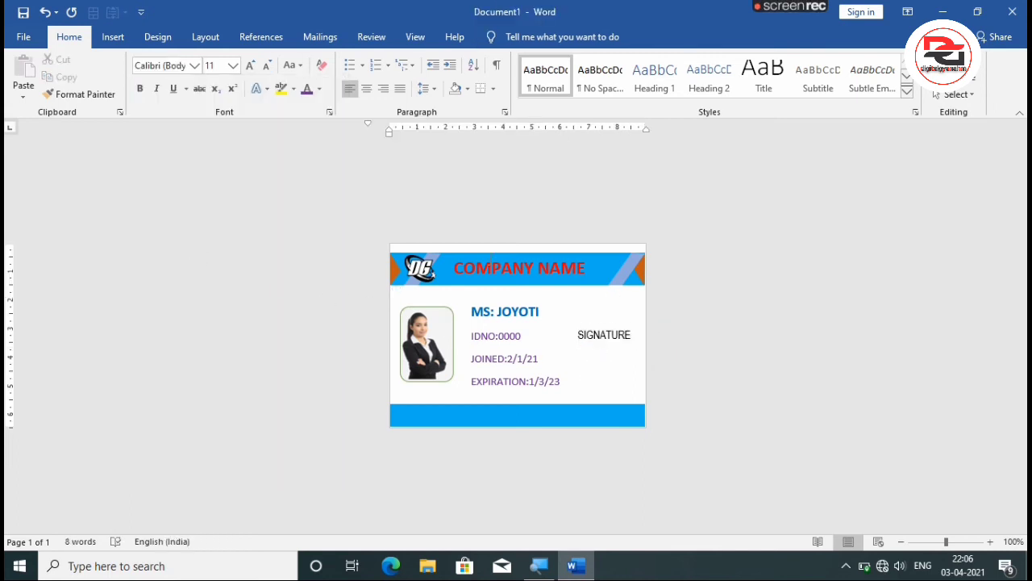
left_click(594, 336)
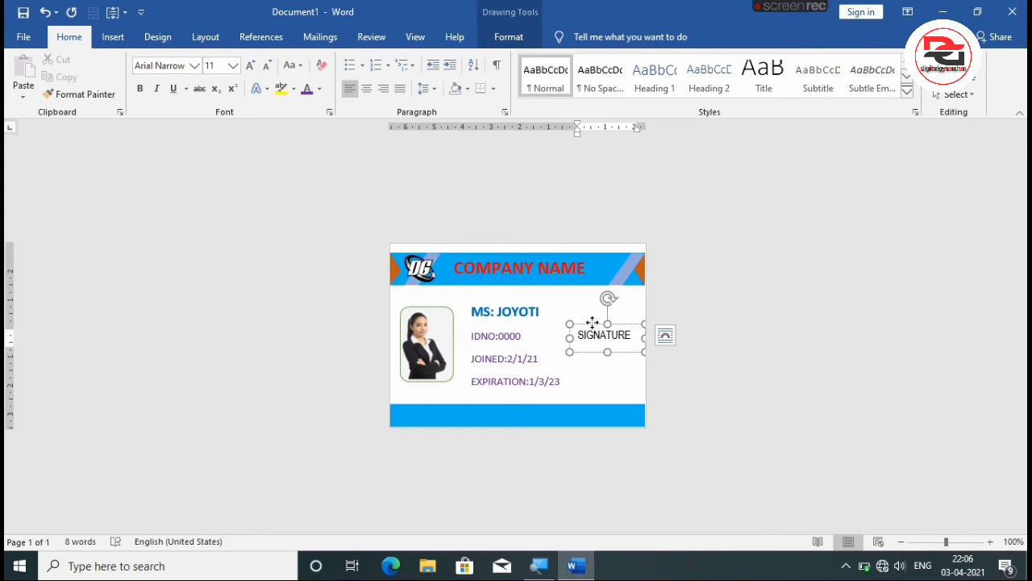
left_click_drag(593, 324, 593, 331)
left_click(583, 309)
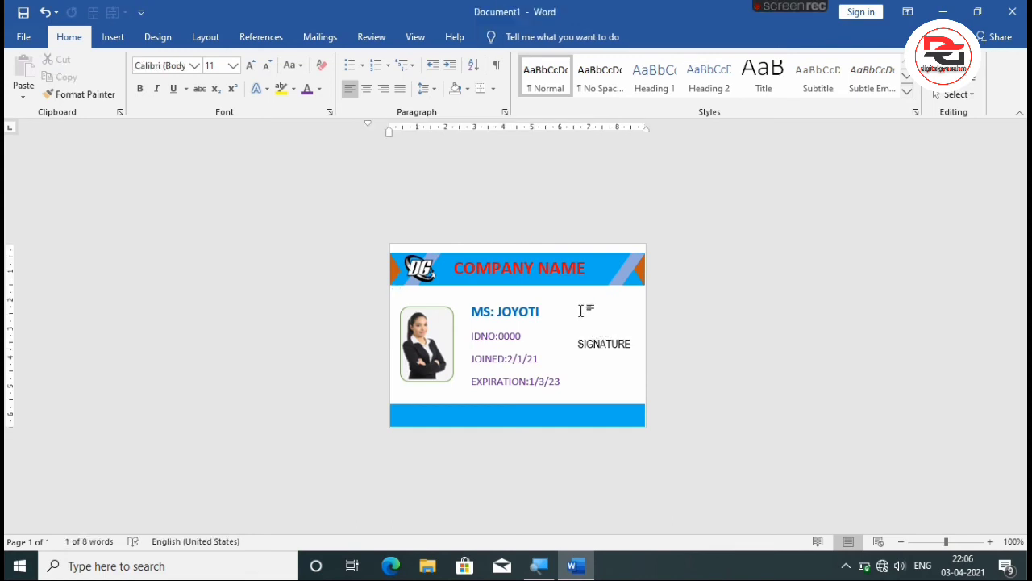
left_click(112, 37)
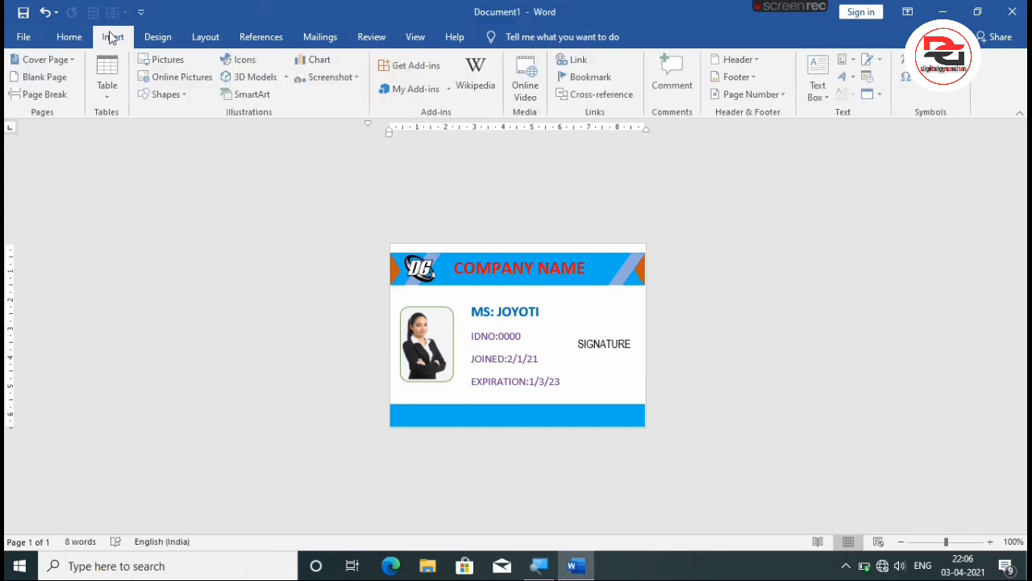
left_click(166, 60)
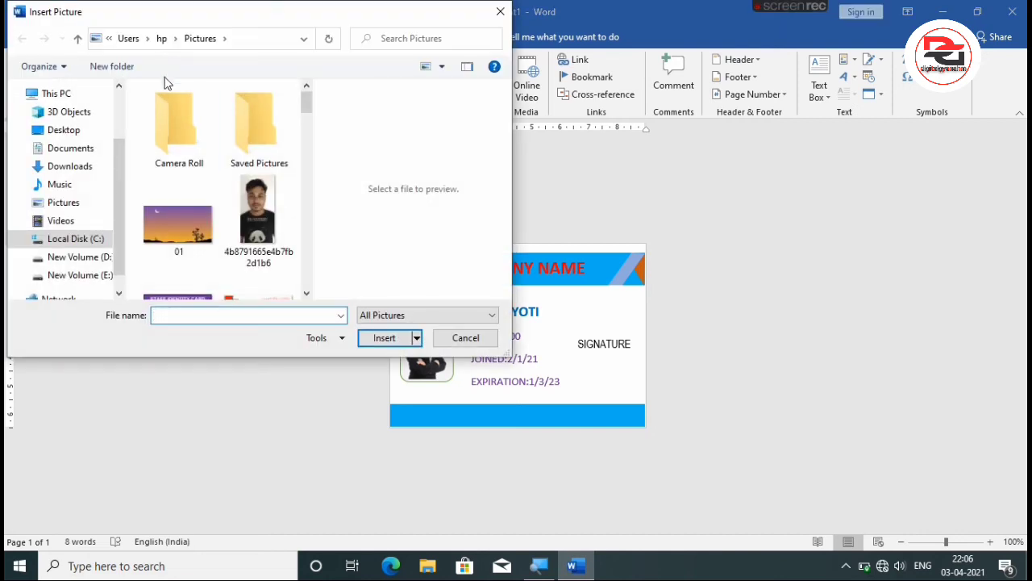
left_click_drag(306, 104, 317, 245)
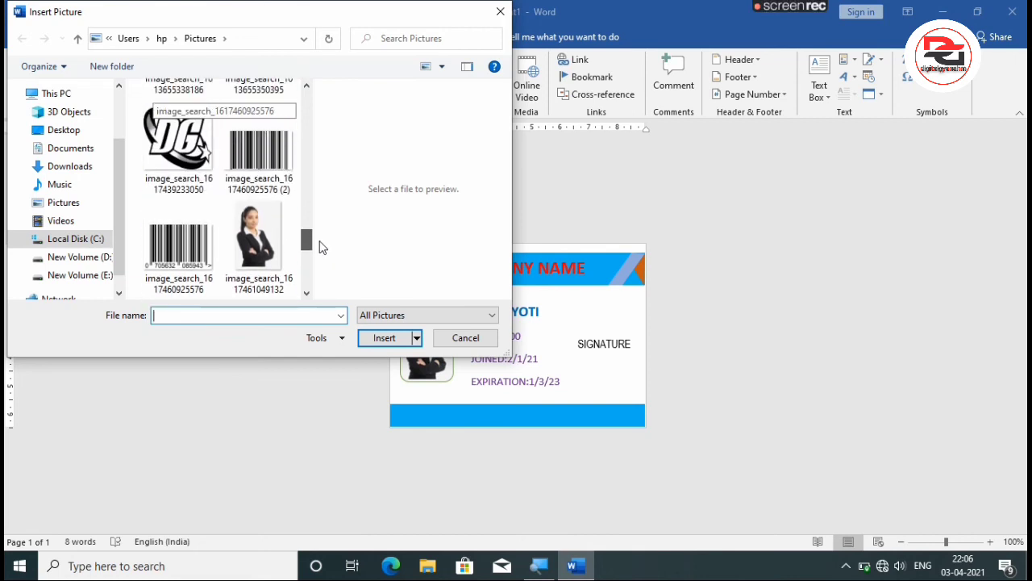
left_click(259, 157)
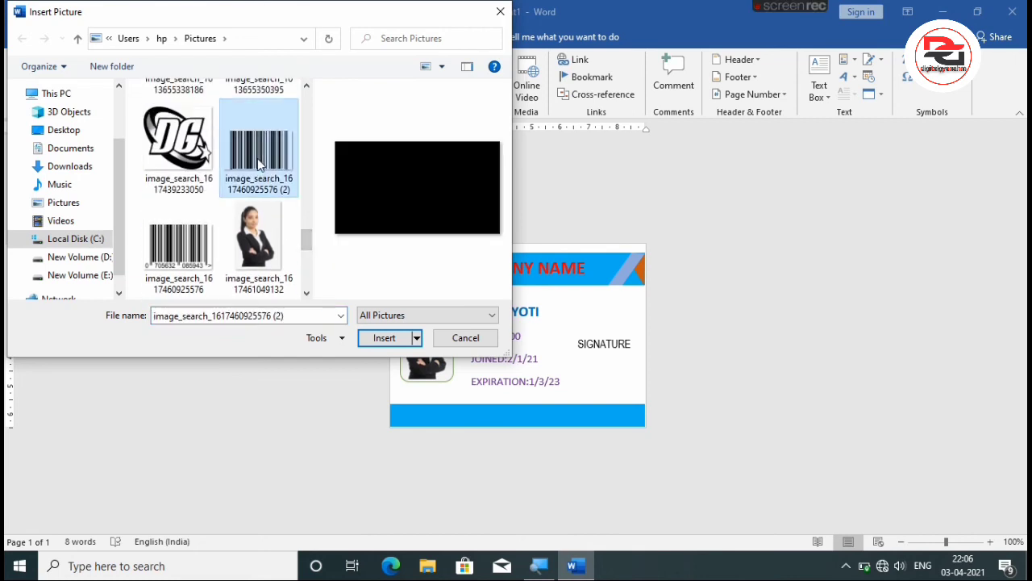
left_click(386, 338)
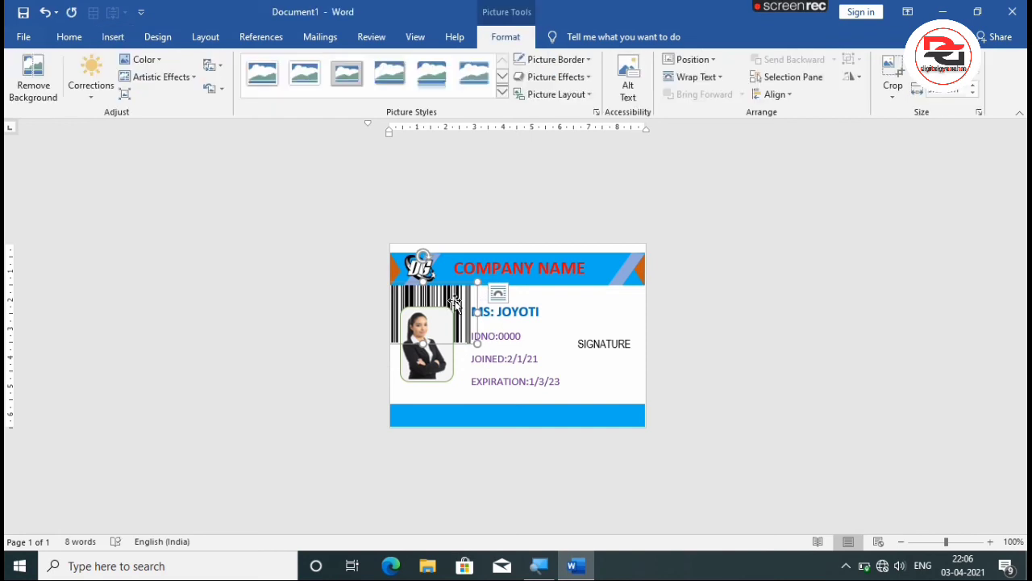
Wrap the barcode Top and Bottom, shrink it to a narrow strip and align it directly beneath SIGNATURE.
left_click(705, 77)
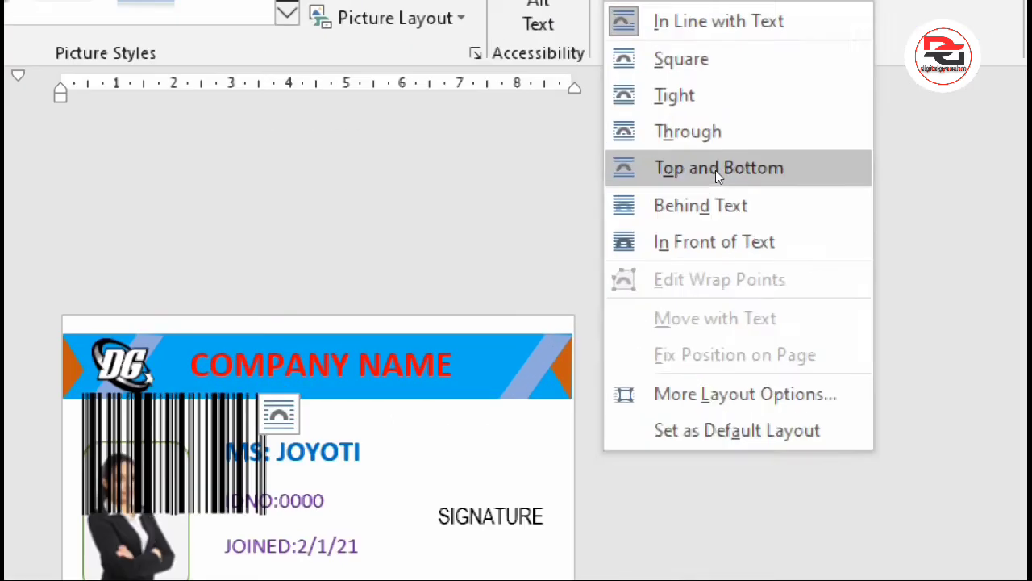
left_click(715, 169)
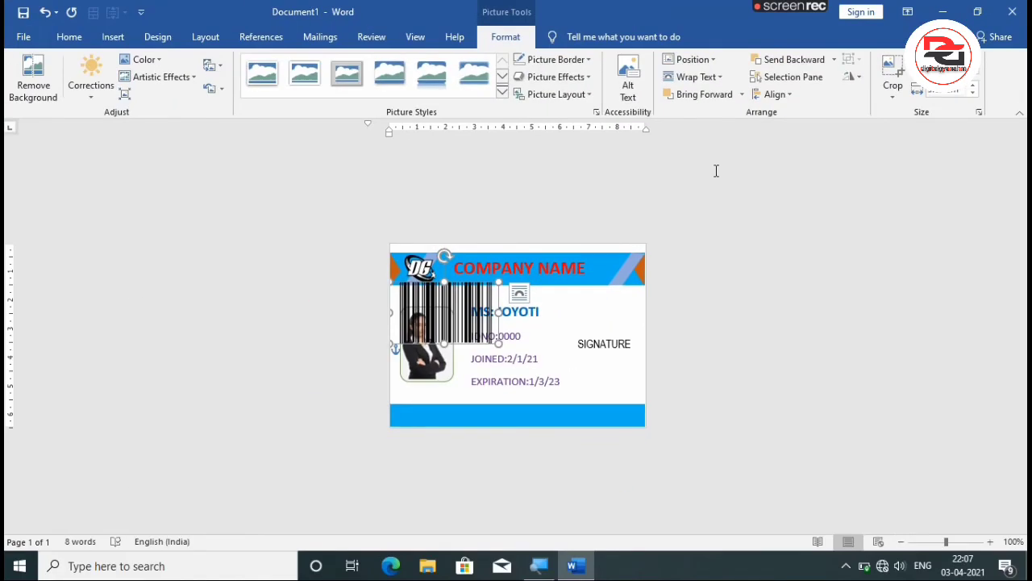
mouse_move(478, 301)
left_mouse_down()
mouse_move(497, 326)
mouse_move(604, 359)
mouse_move(580, 345)
mouse_move(580, 395)
mouse_move(525, 382)
mouse_move(595, 364)
left_mouse_up()
left_click(595, 370)
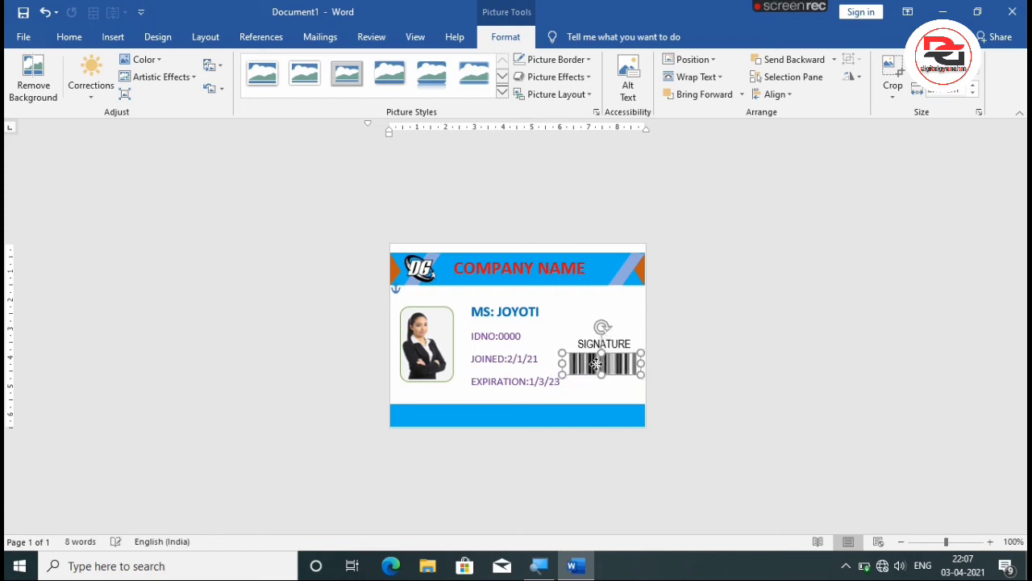
left_click(594, 384)
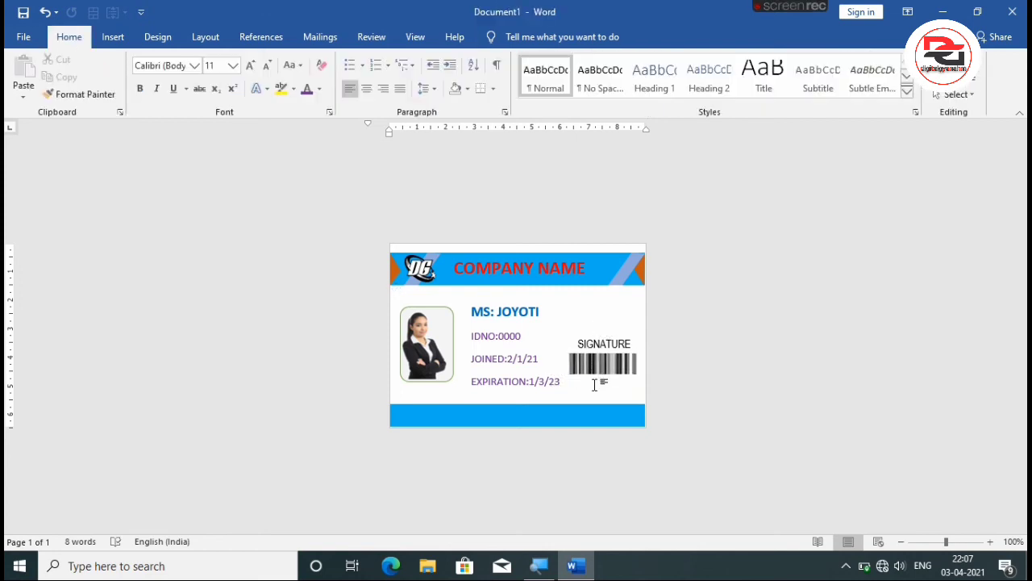
left_click(599, 363)
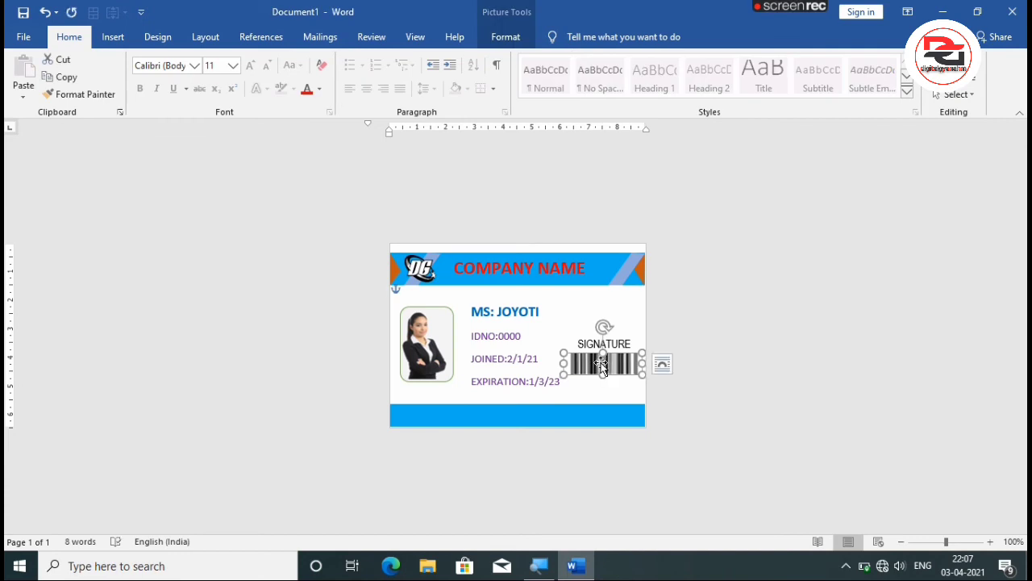
left_click(593, 388)
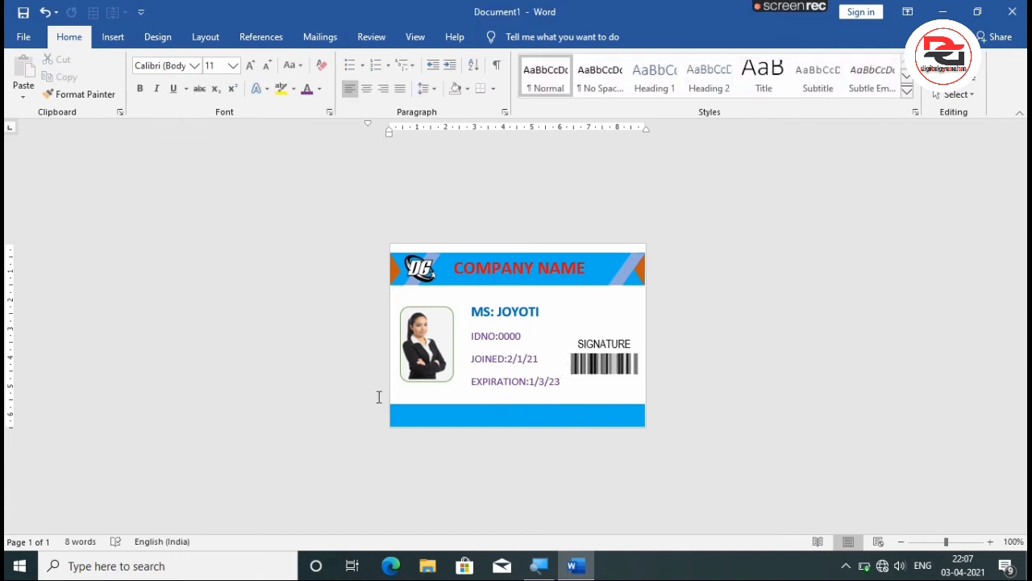
Draw a text box about 8.6 cm wide over the blue footer.
left_click(110, 36)
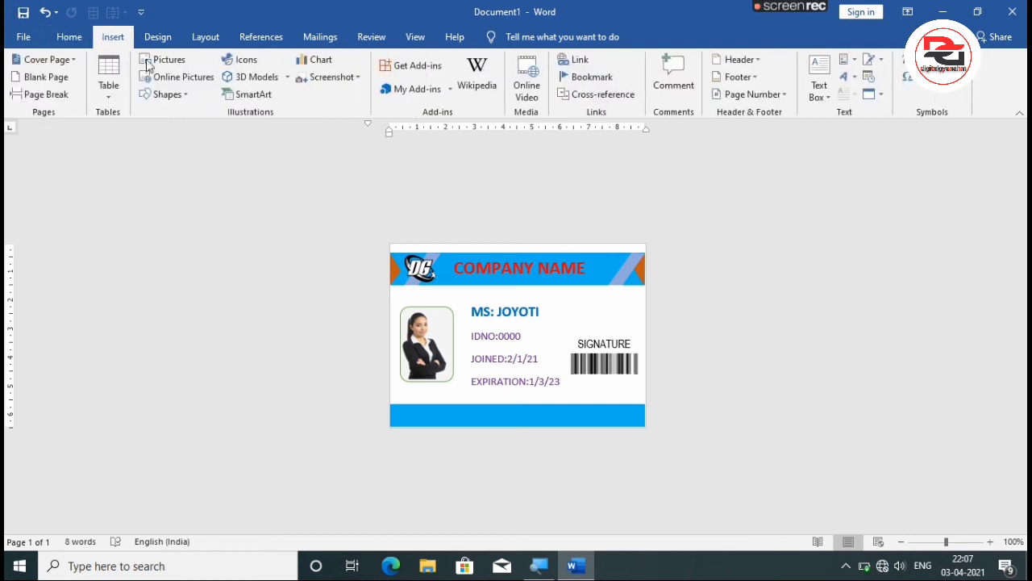
left_click(168, 92)
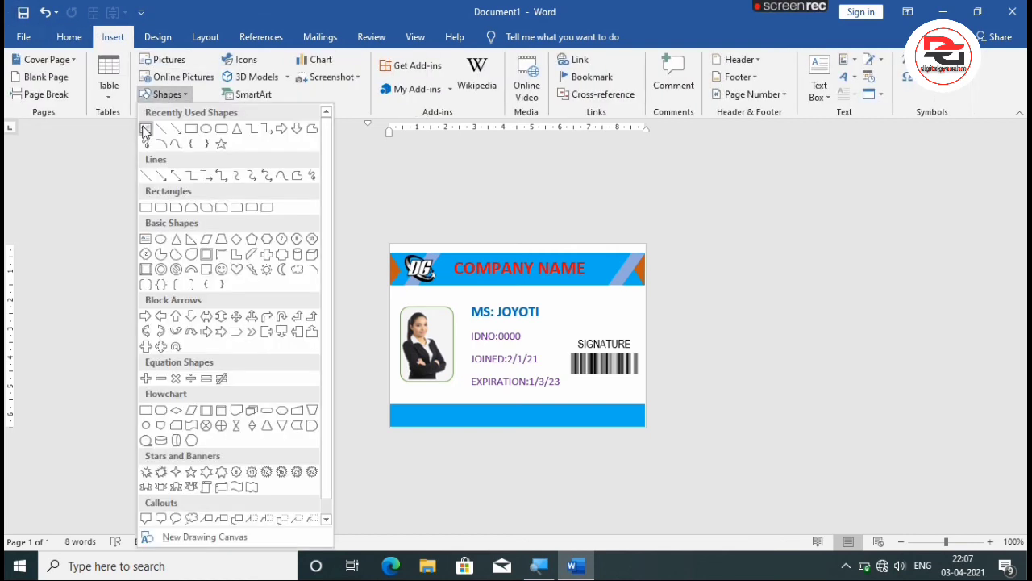
left_click(146, 131)
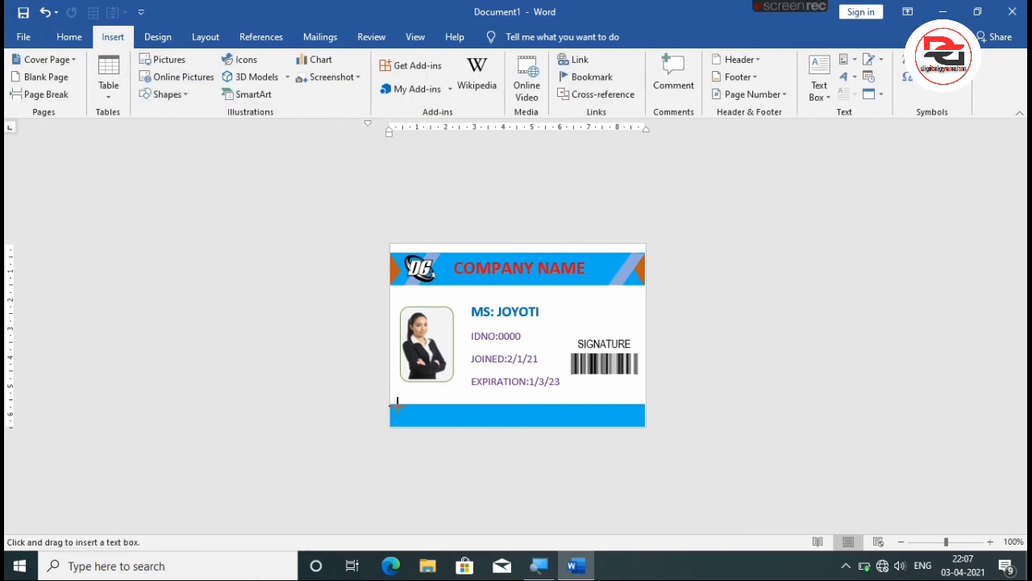
mouse_move(396, 403)
left_mouse_down()
mouse_move(576, 428)
mouse_move(643, 425)
left_mouse_up()
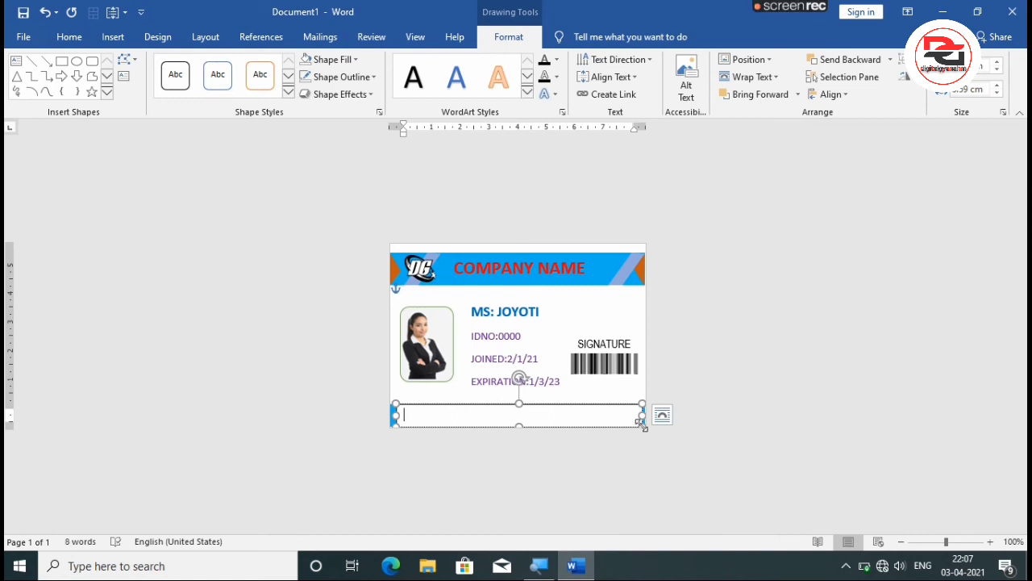
Enter a contact line in the footer text box with the phone number after "Ph:" and the e-mail address after "Email:".
type("p")
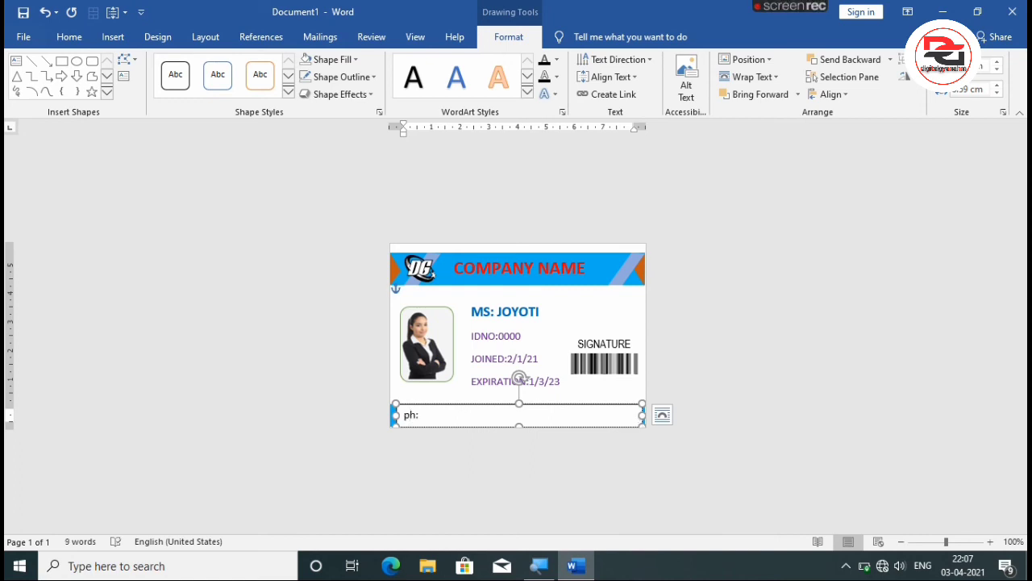
type("h:")
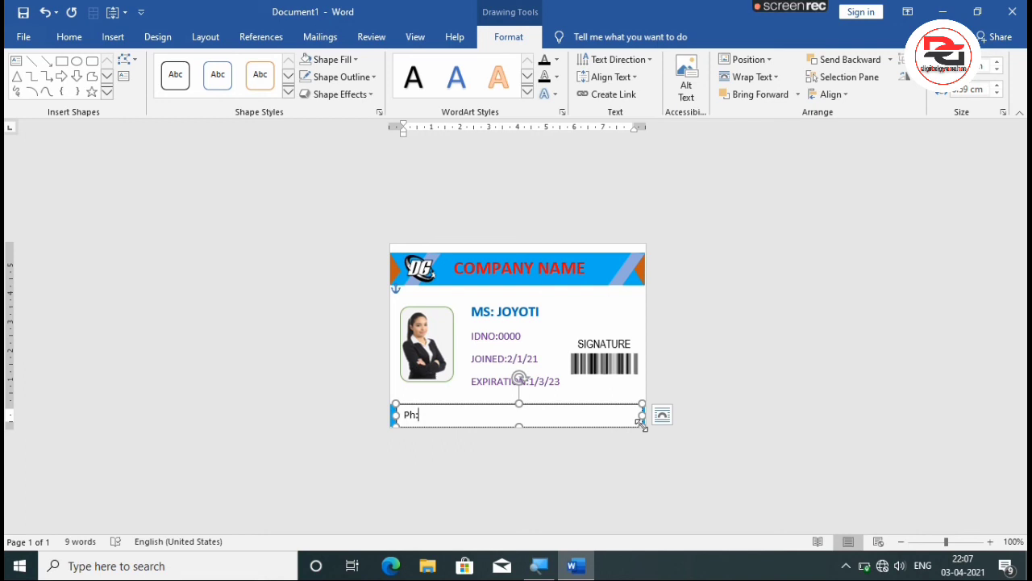
type("123654789.  e")
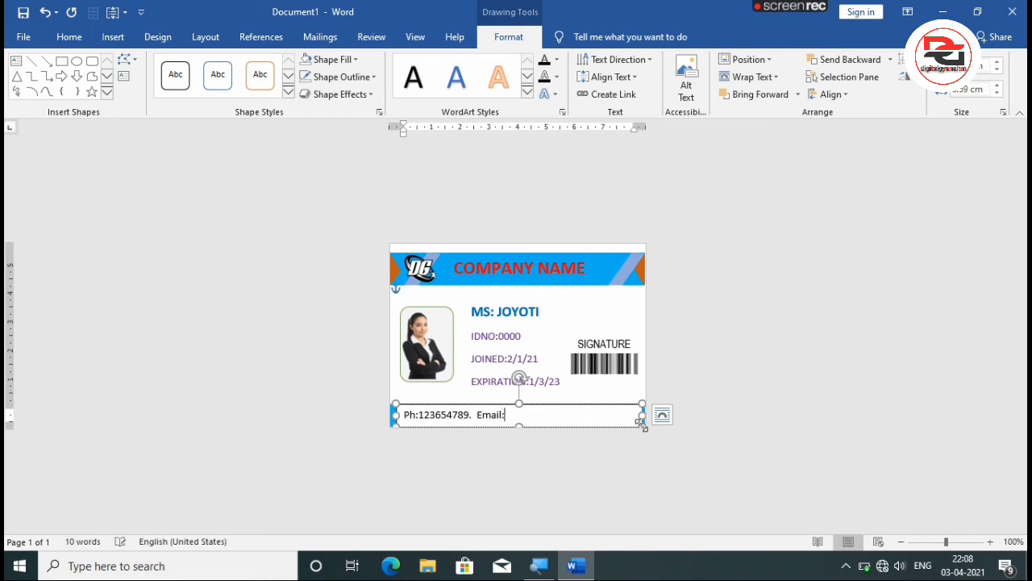
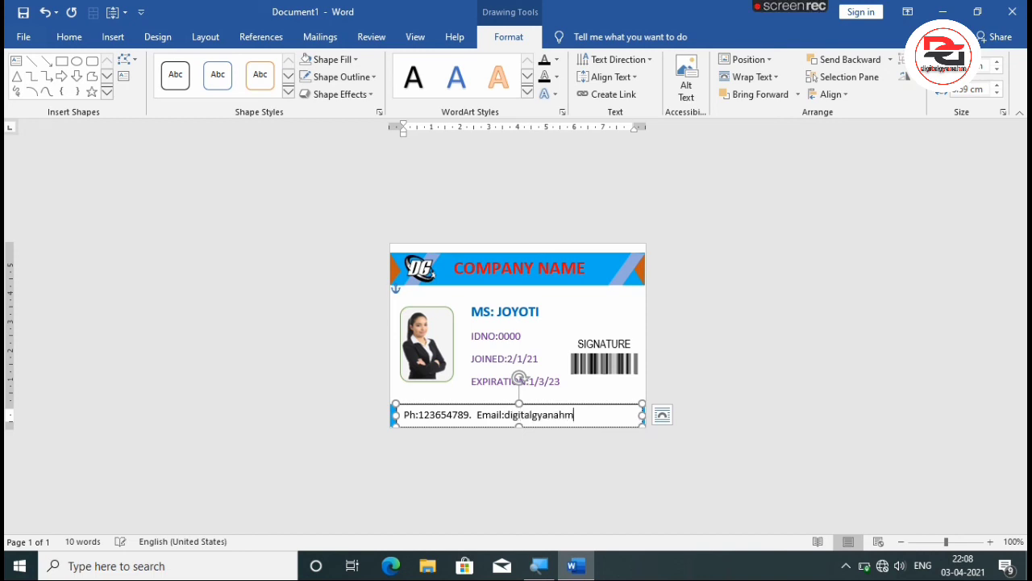
key("Left")
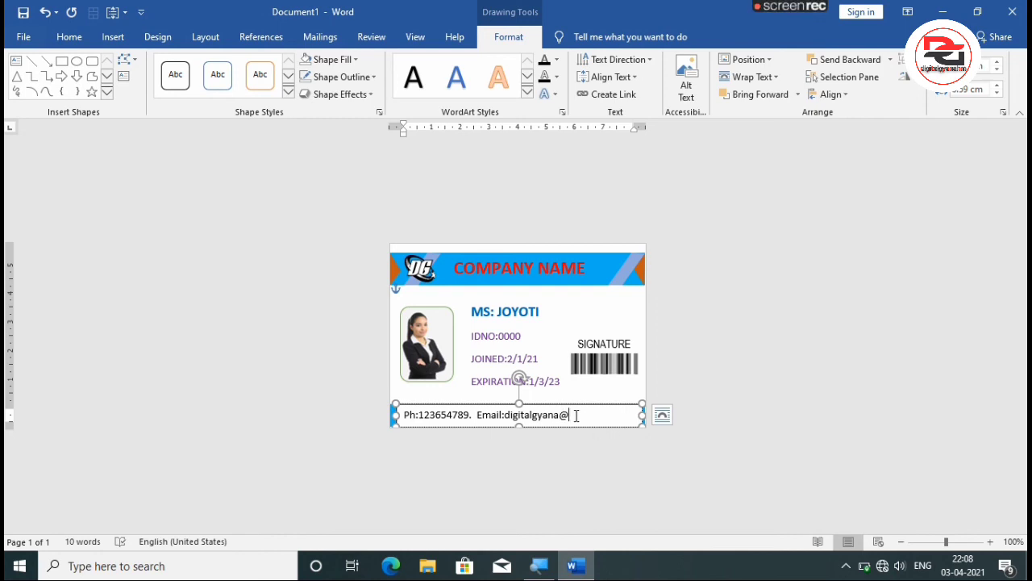
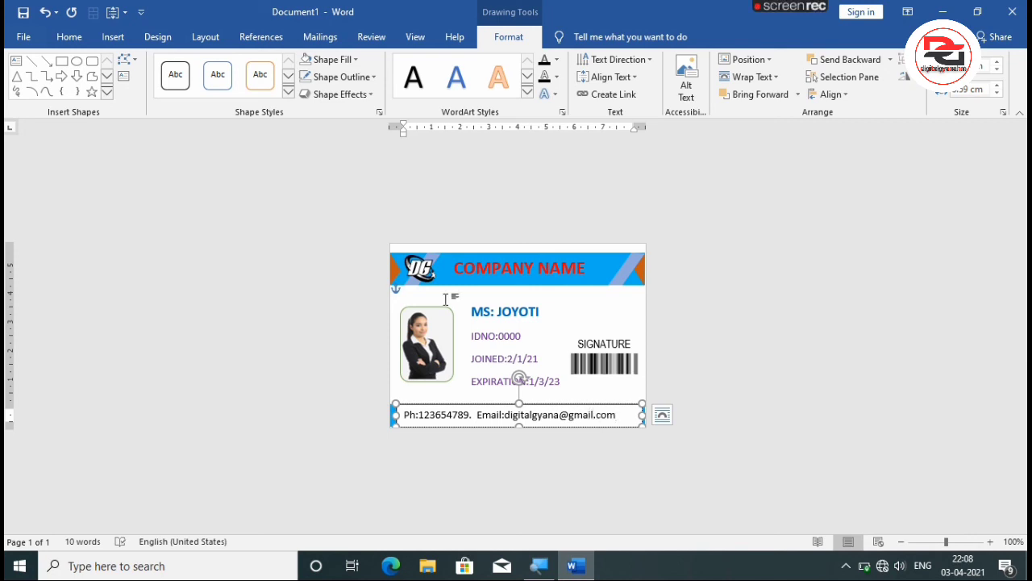
Remove the fill from the footer's contact text box.
left_click(326, 59)
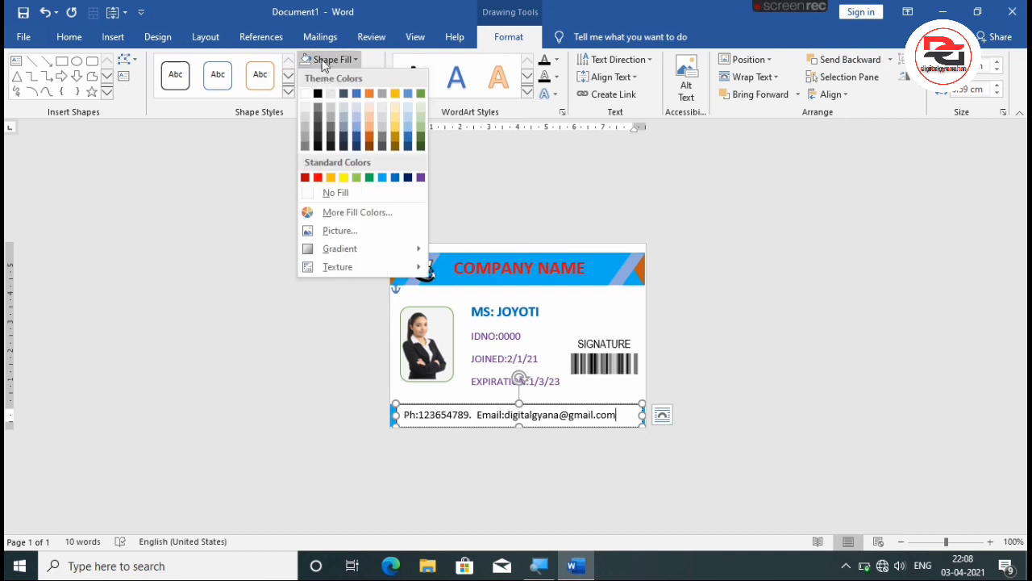
left_click(328, 191)
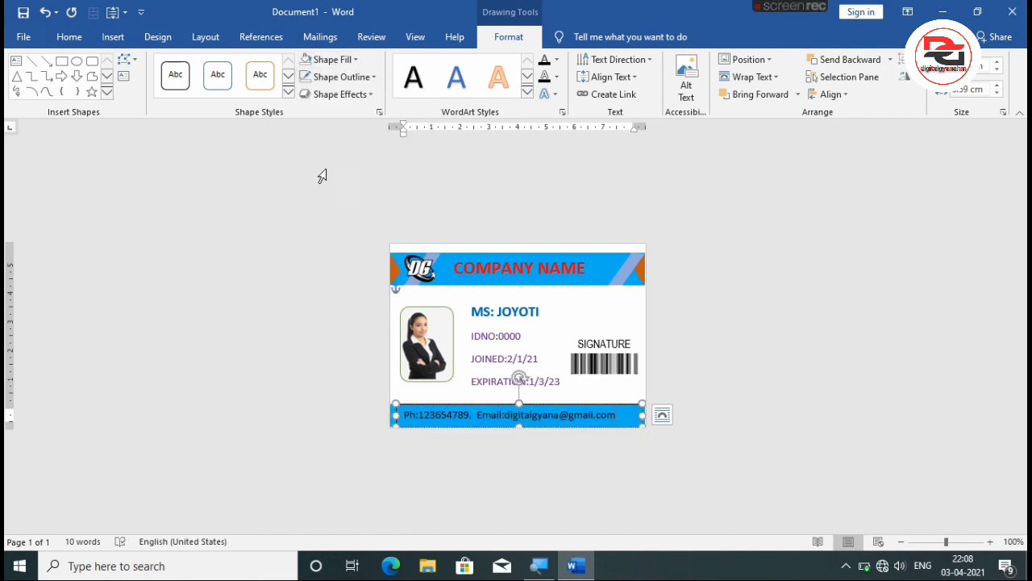
Remove the outline from the footer's contact text box and recolour its phone and e-mail line dark brown.
left_click(339, 77)
left_click(344, 211)
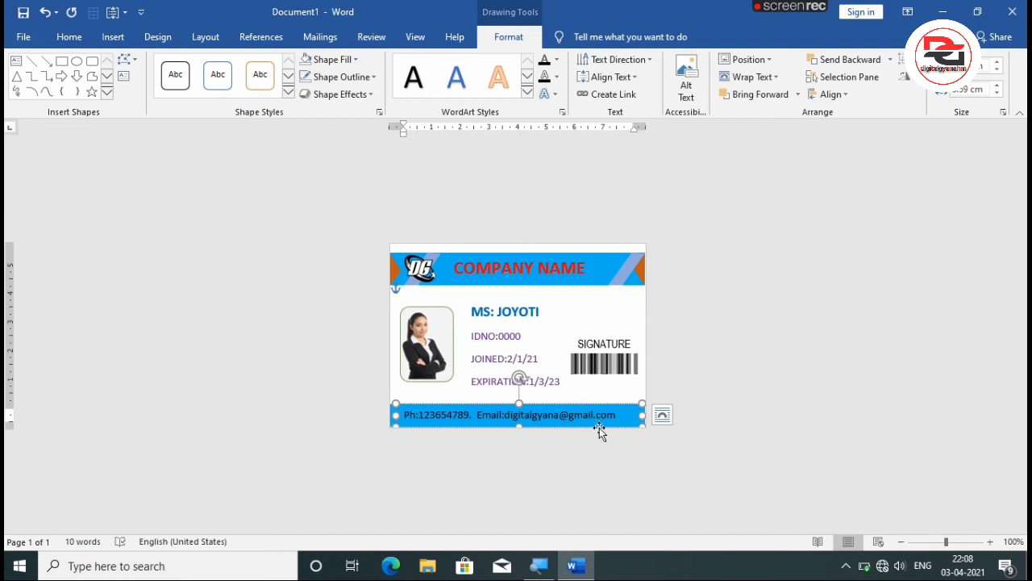
left_click_drag(618, 416, 402, 415)
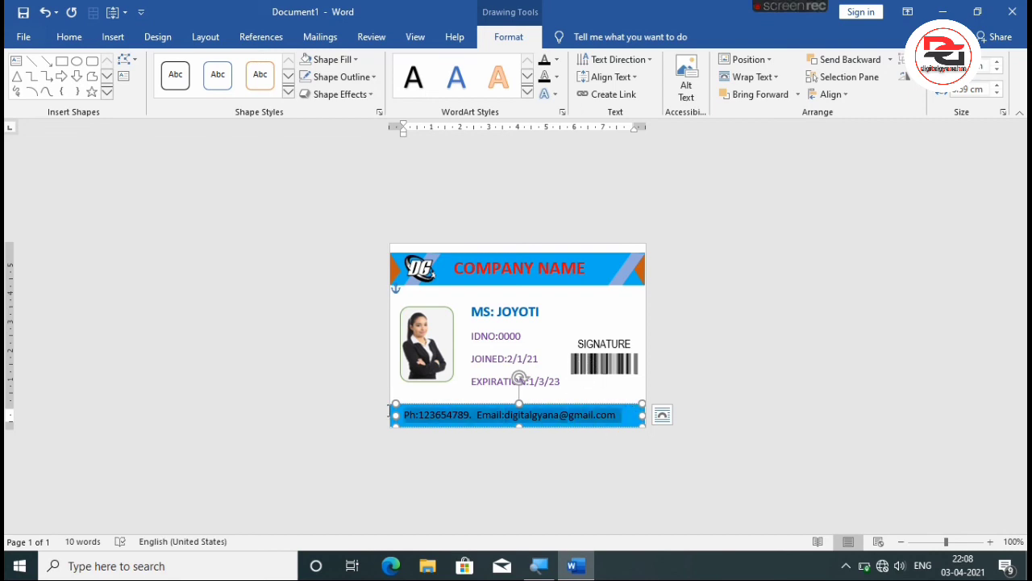
left_click(70, 37)
left_click(319, 89)
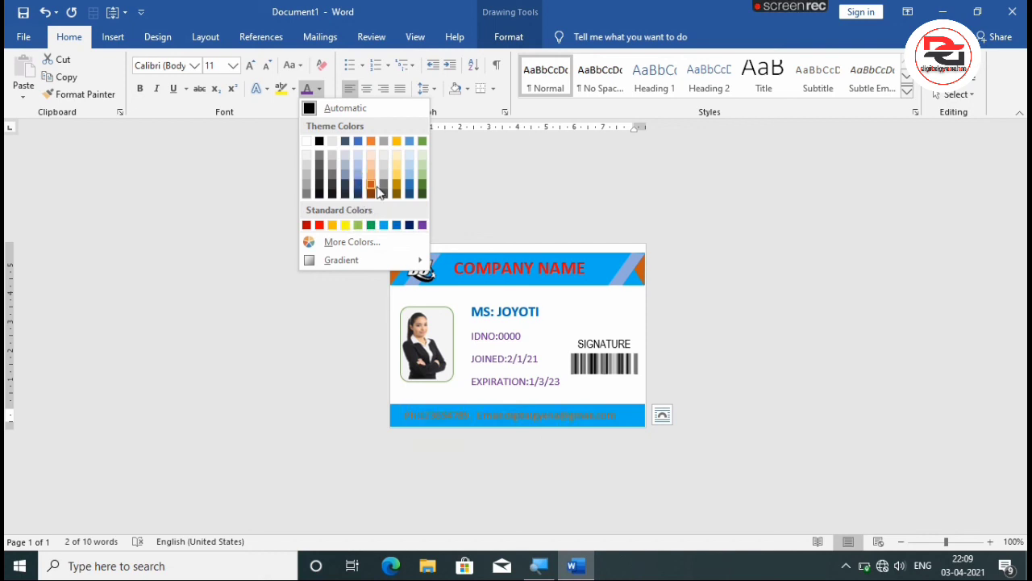
left_click(376, 192)
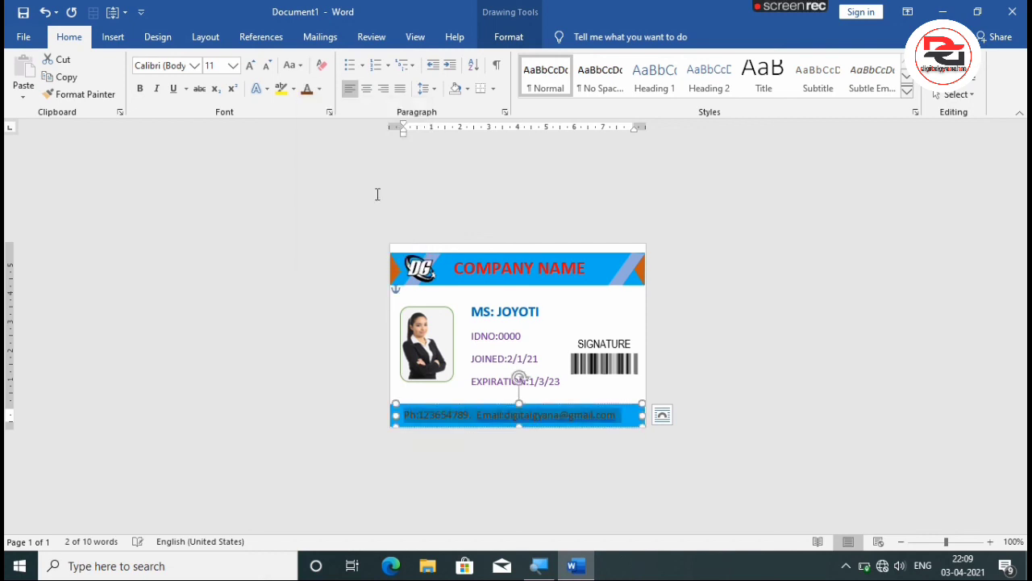
left_click(552, 319)
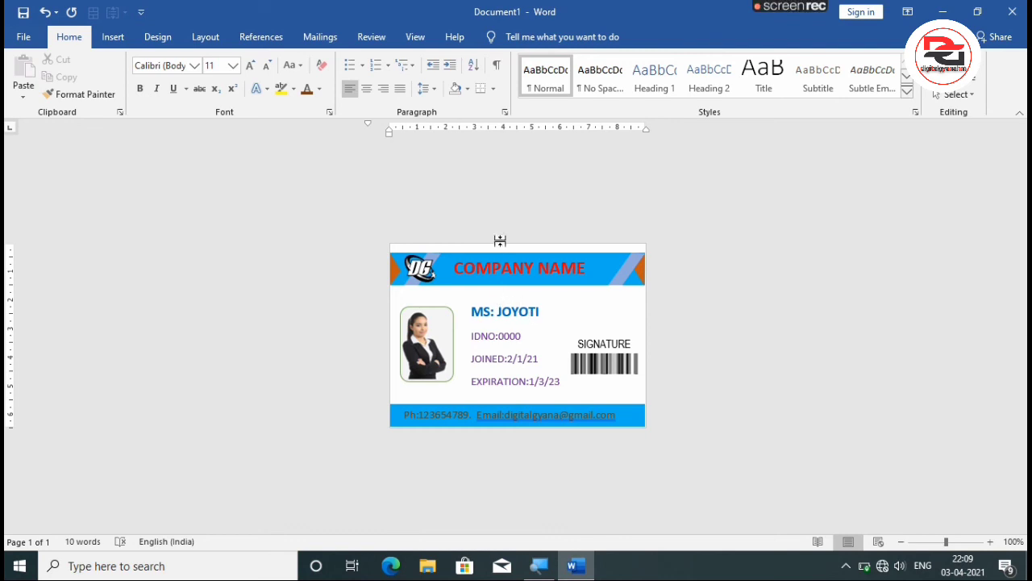
Add a Box page border with a solid ½ pt line to the whole document.
left_click(149, 38)
left_click(203, 38)
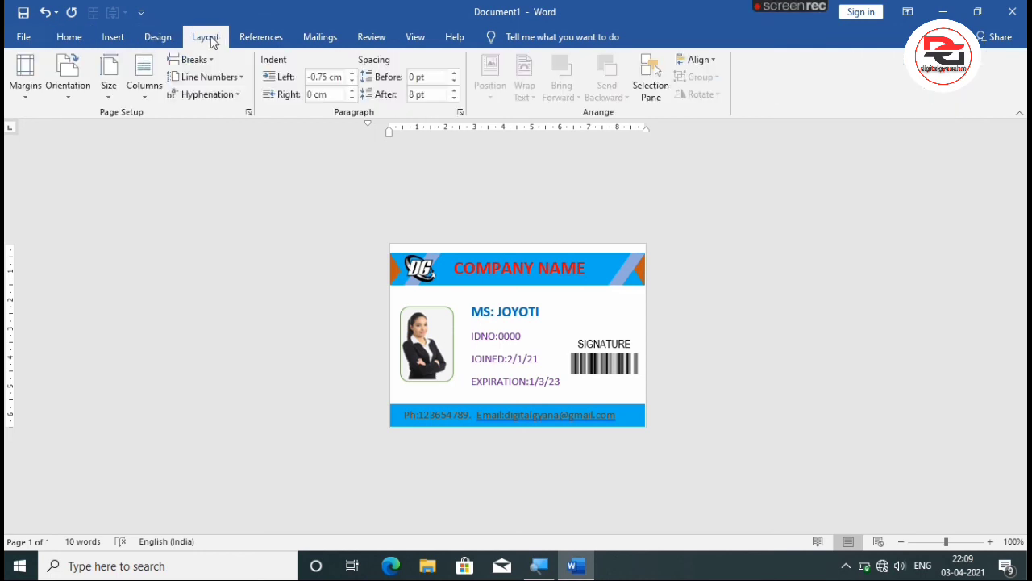
left_click(246, 37)
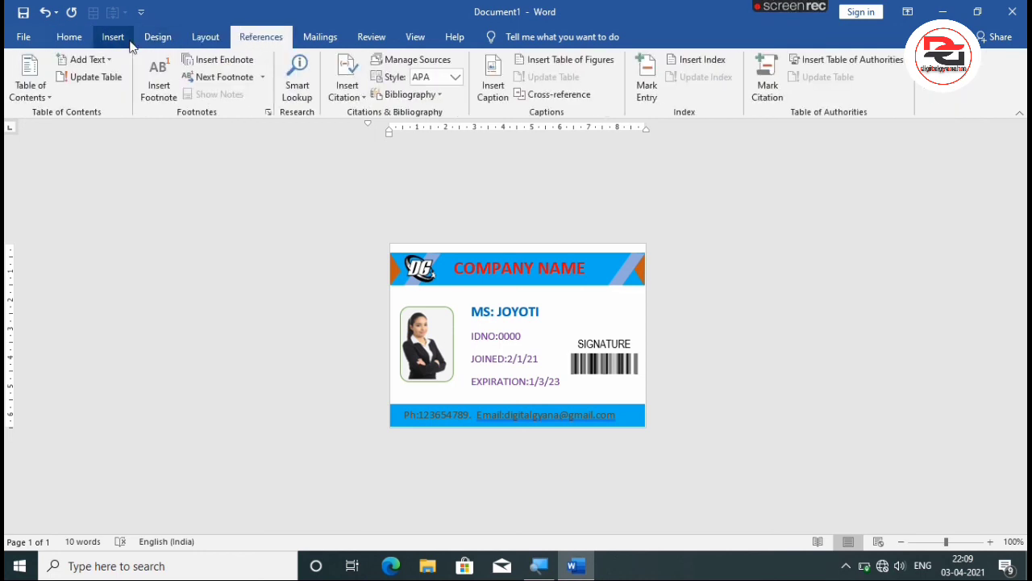
left_click(171, 38)
left_click(931, 93)
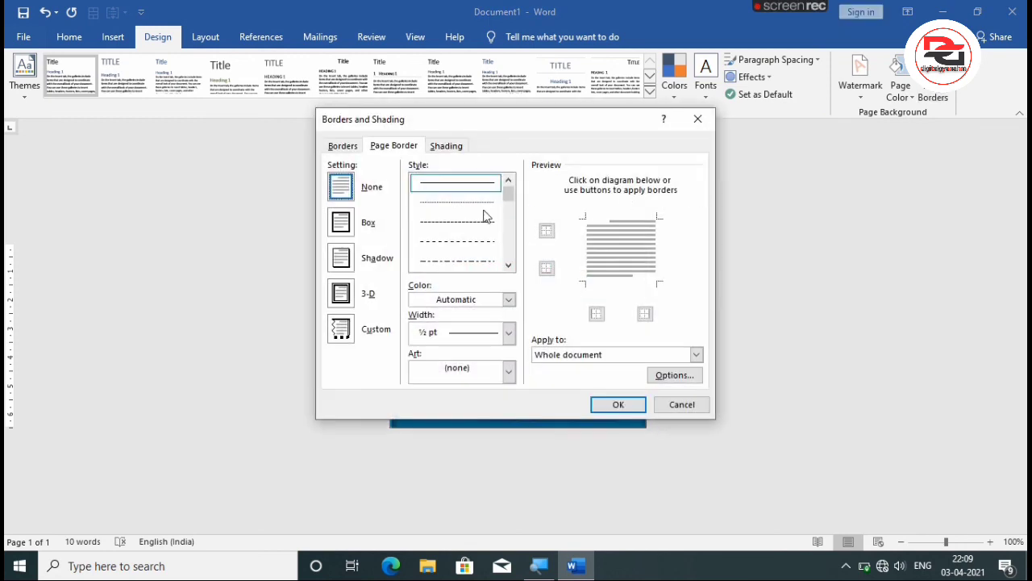
left_click(342, 222)
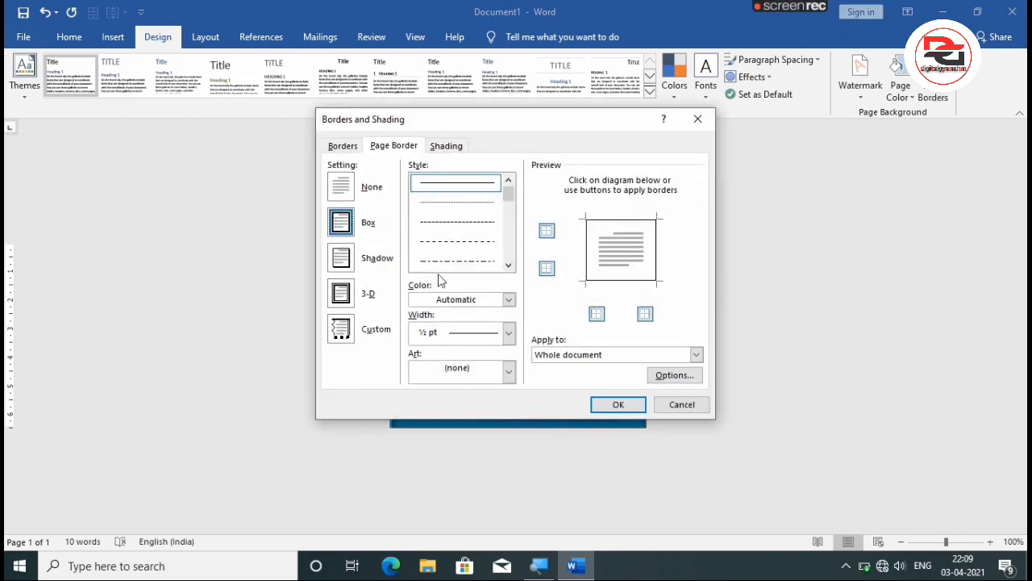
left_click(508, 333)
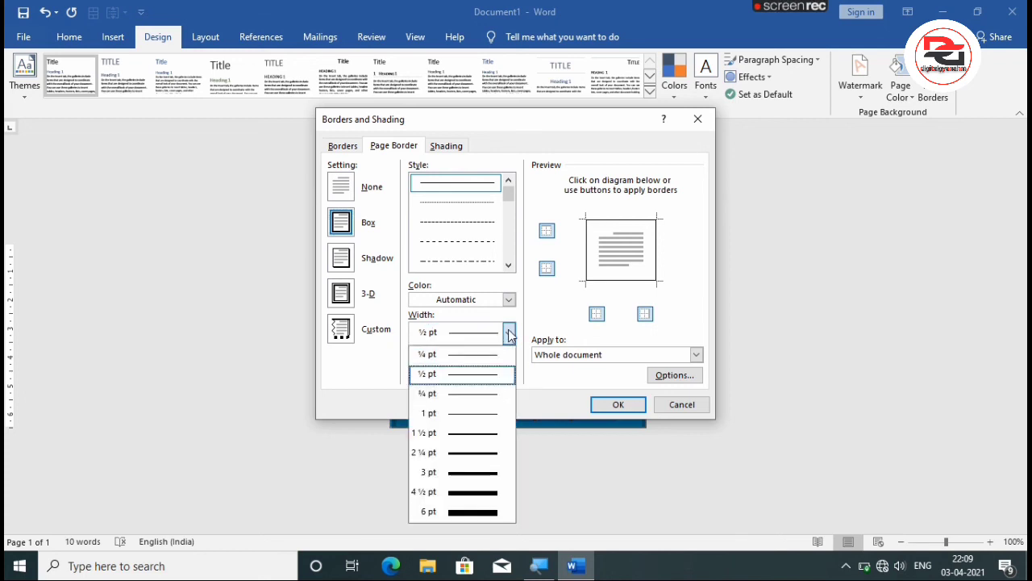
left_click(458, 339)
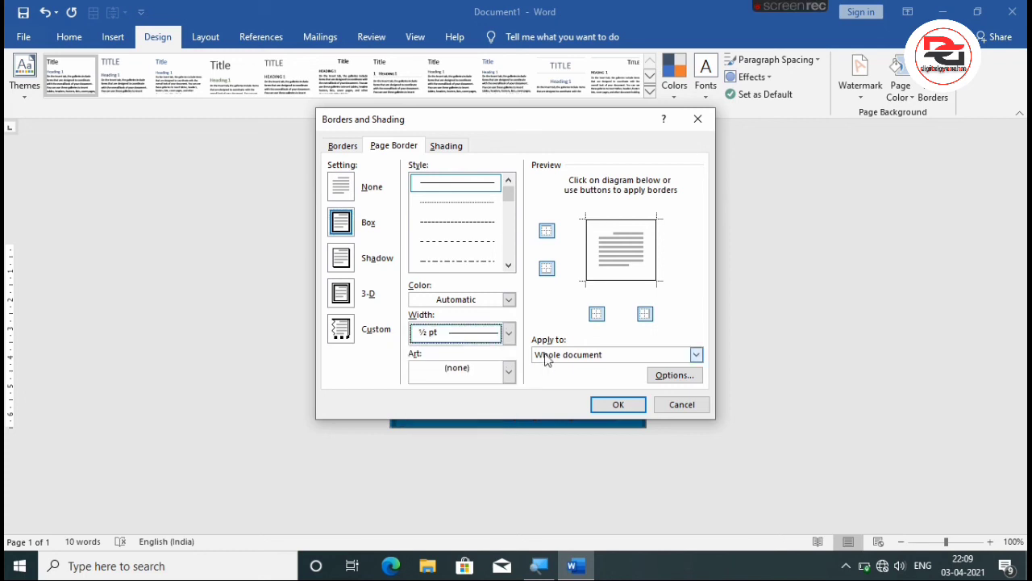
left_click(618, 405)
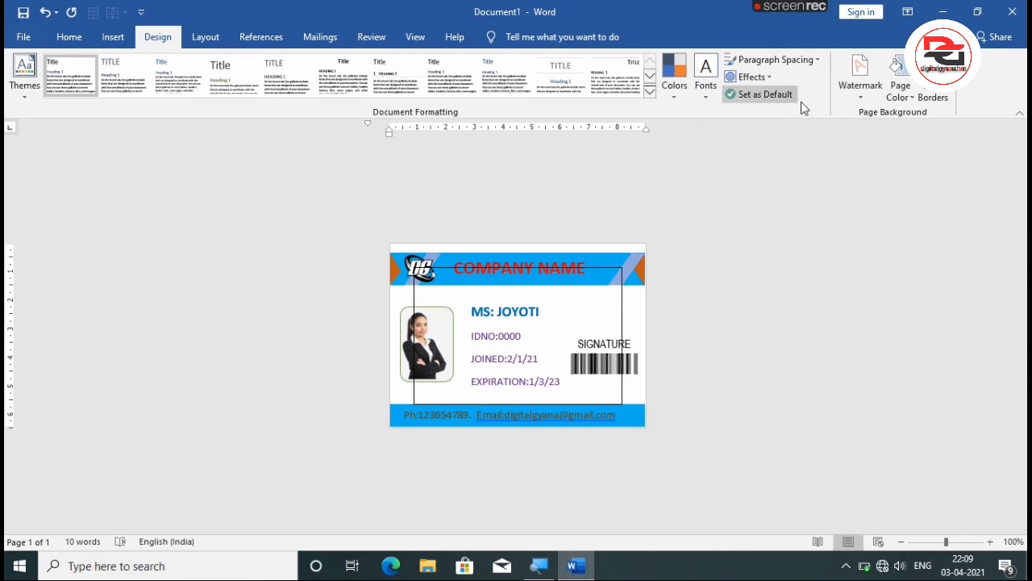
Set the page border's top and left margins to 1 pt, measured from the edge of the page.
left_click(929, 89)
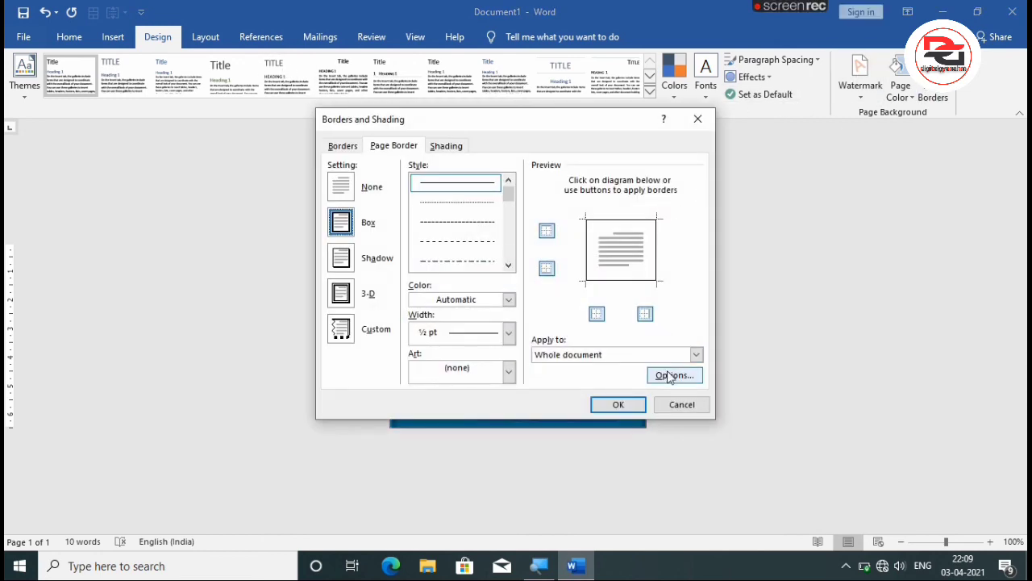
left_click(674, 375)
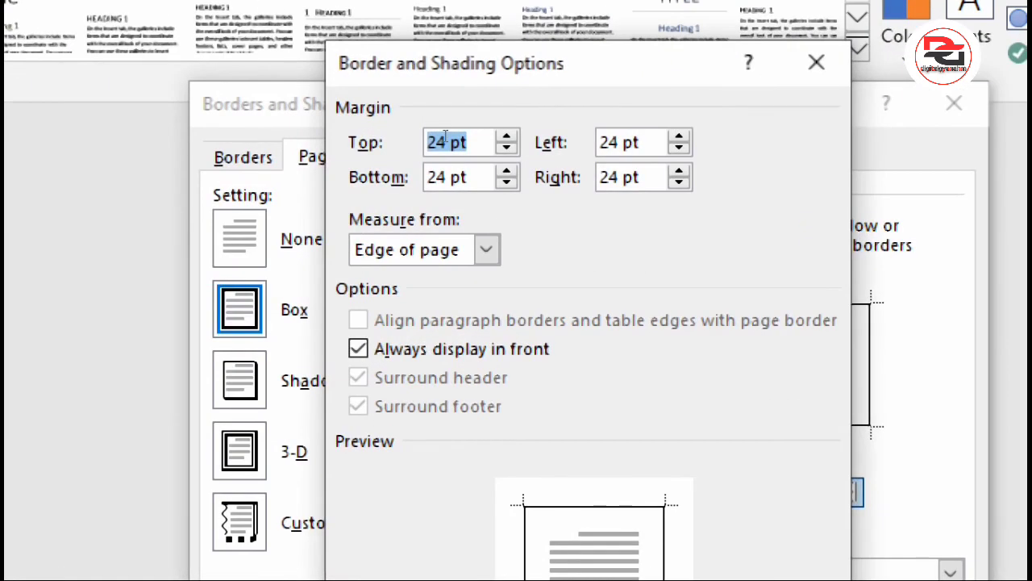
left_click(446, 142)
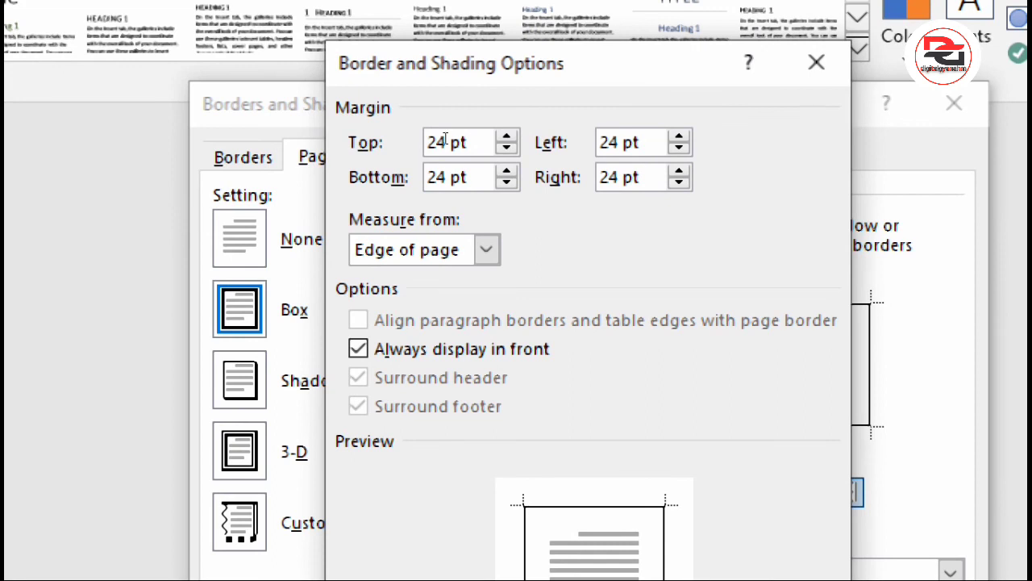
key("BackSpace")
key("BackSpace")
type("1")
left_click(618, 142)
key("BackSpace")
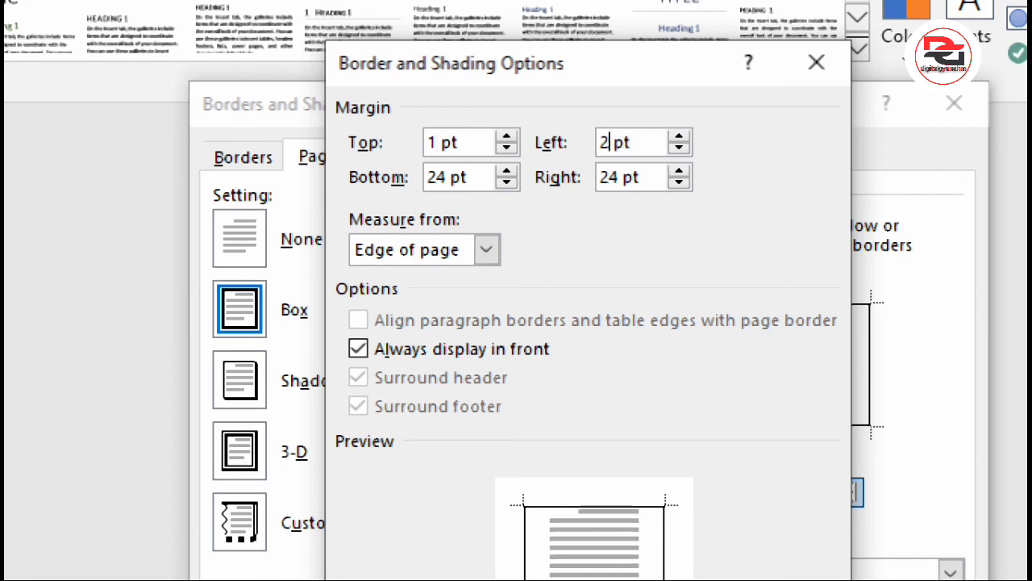
key("BackSpace")
type("1")
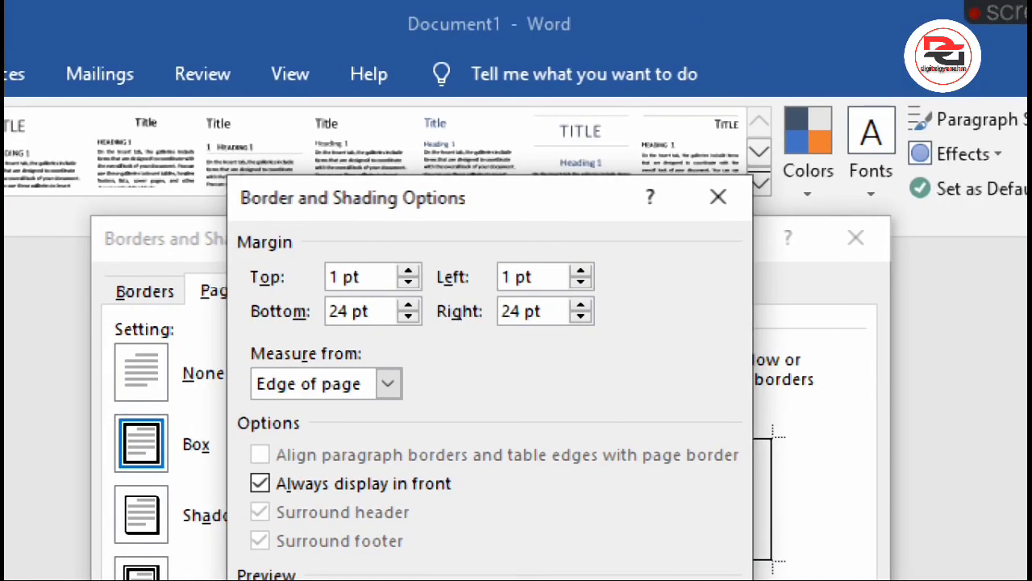
Set the page border's right and bottom margins to 1 pt and apply the border settings to the card.
left_click(520, 312)
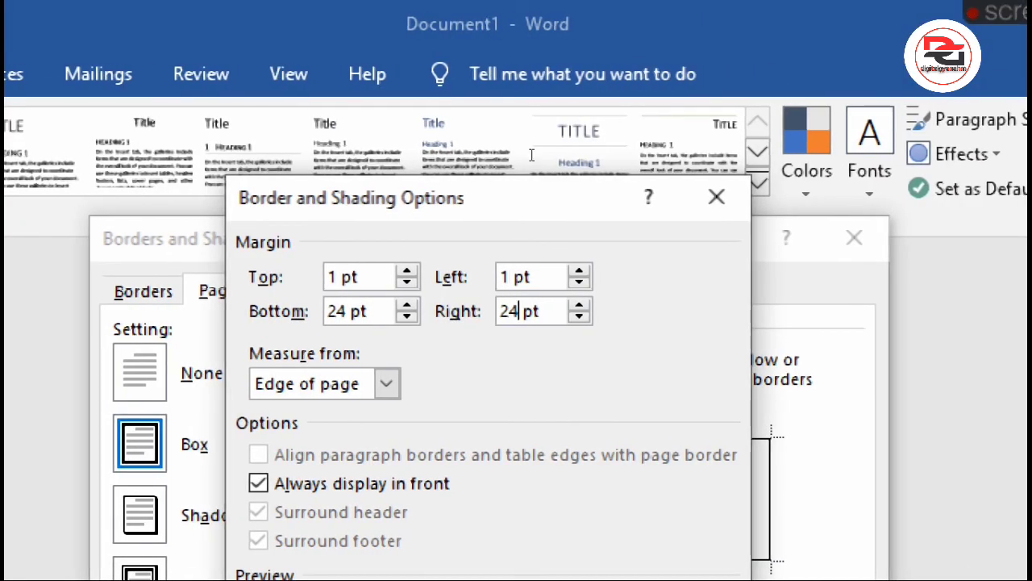
key("BackSpace")
key("BackSpace")
type("1")
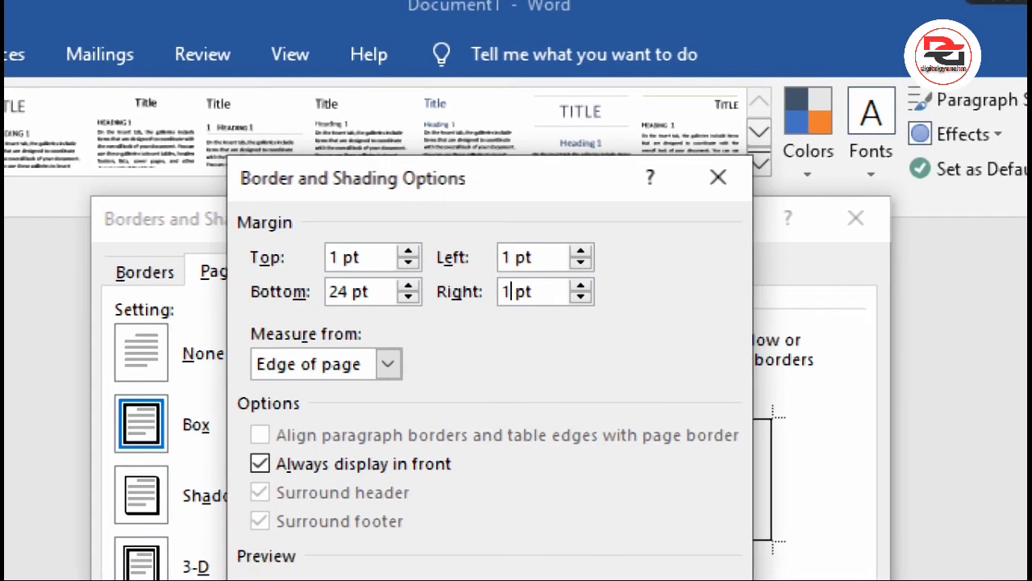
left_click(349, 312)
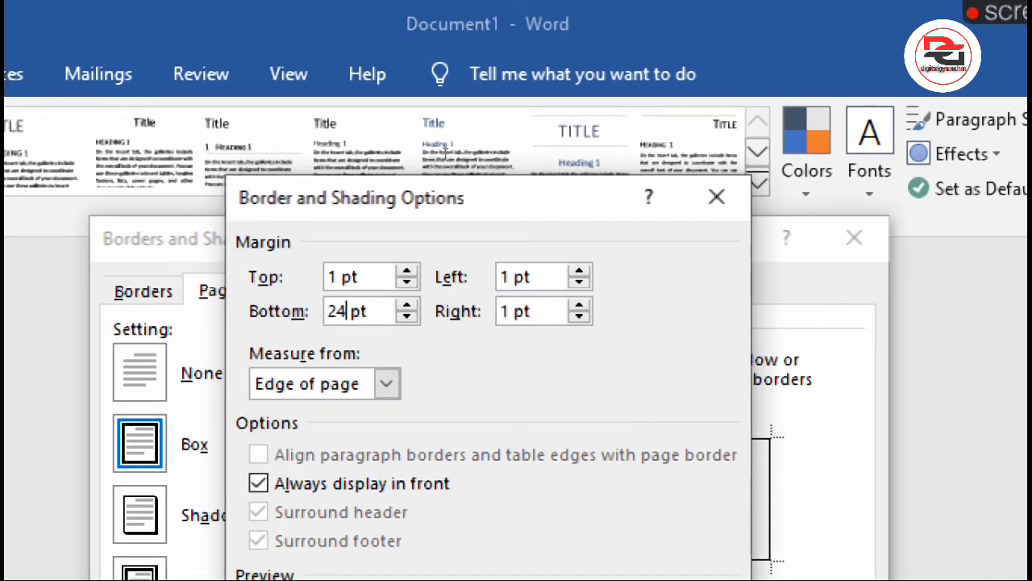
key("BackSpace")
type("1")
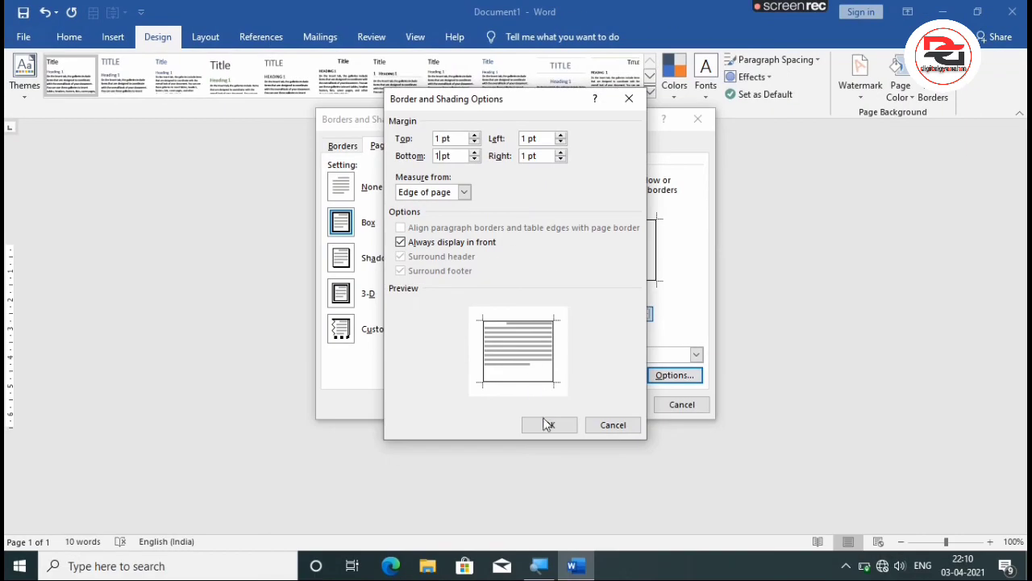
left_click(547, 425)
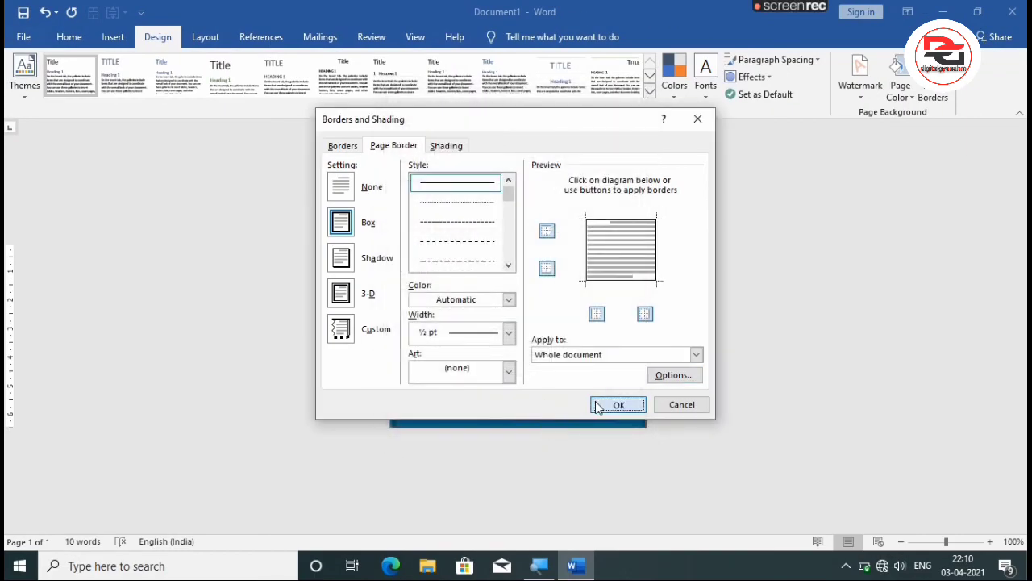
left_click(618, 405)
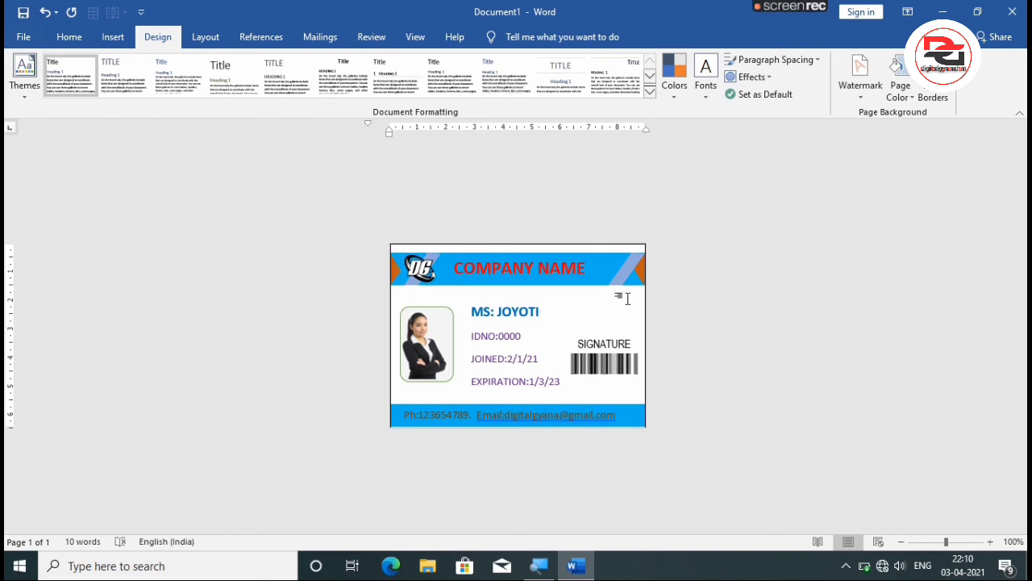